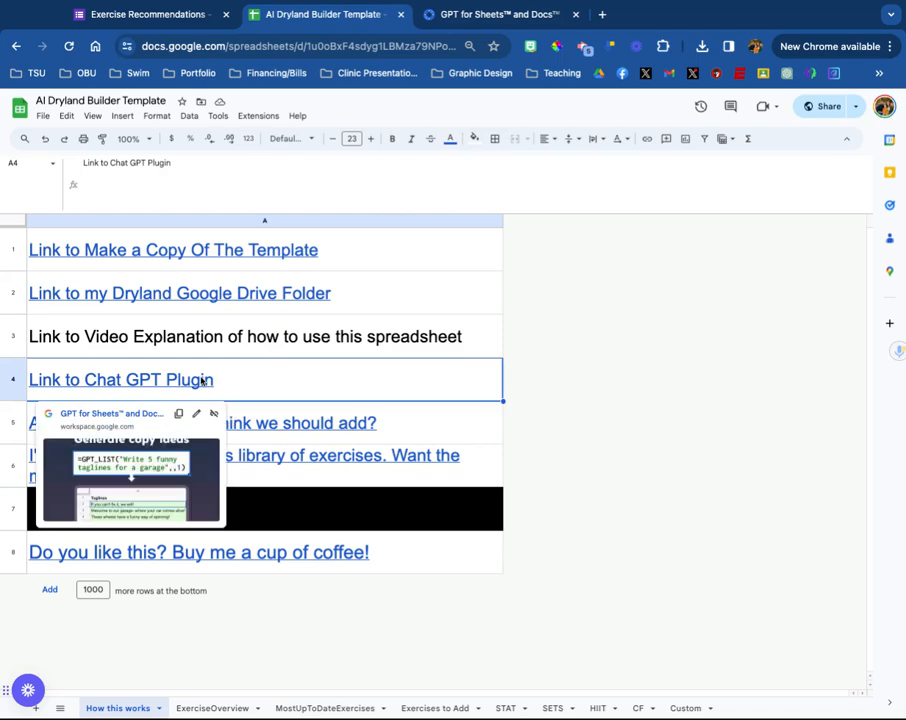
# Open the GPT for Sheets and Docs Marketplace page from the A4 link, and enable the extension's GPT functions in the template spreadsheet
pyautogui.click(140, 413)
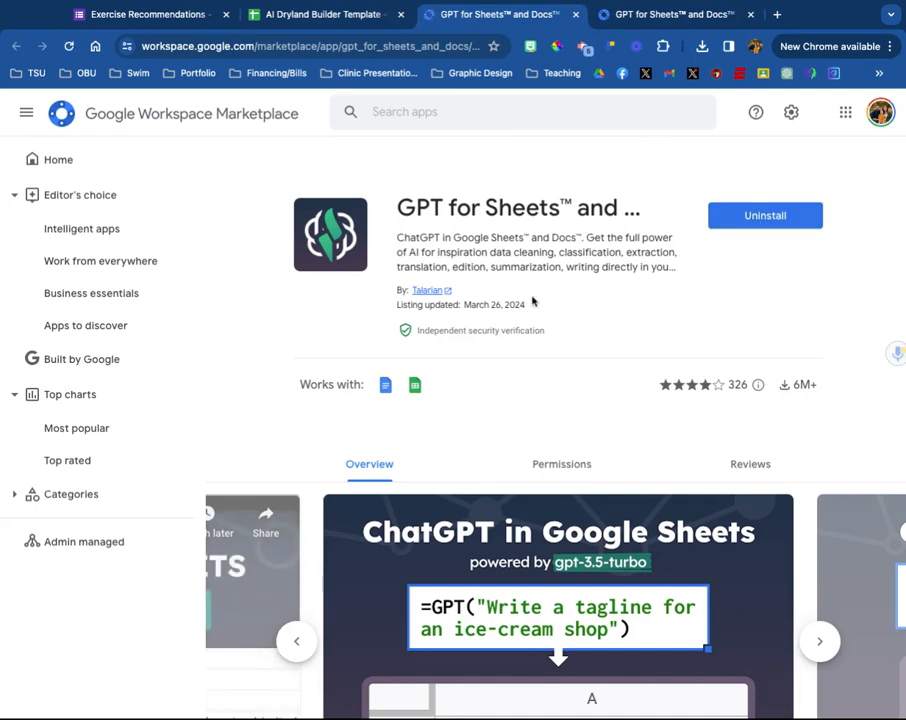
pyautogui.click(300, 24)
pyautogui.click(189, 116)
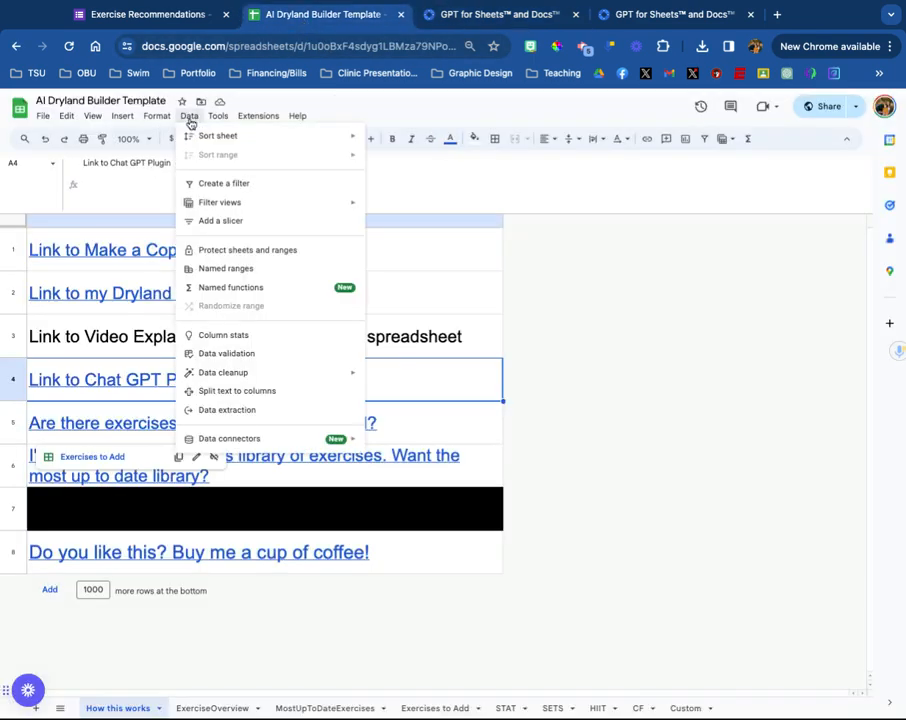
pyautogui.moveTo(240, 118)
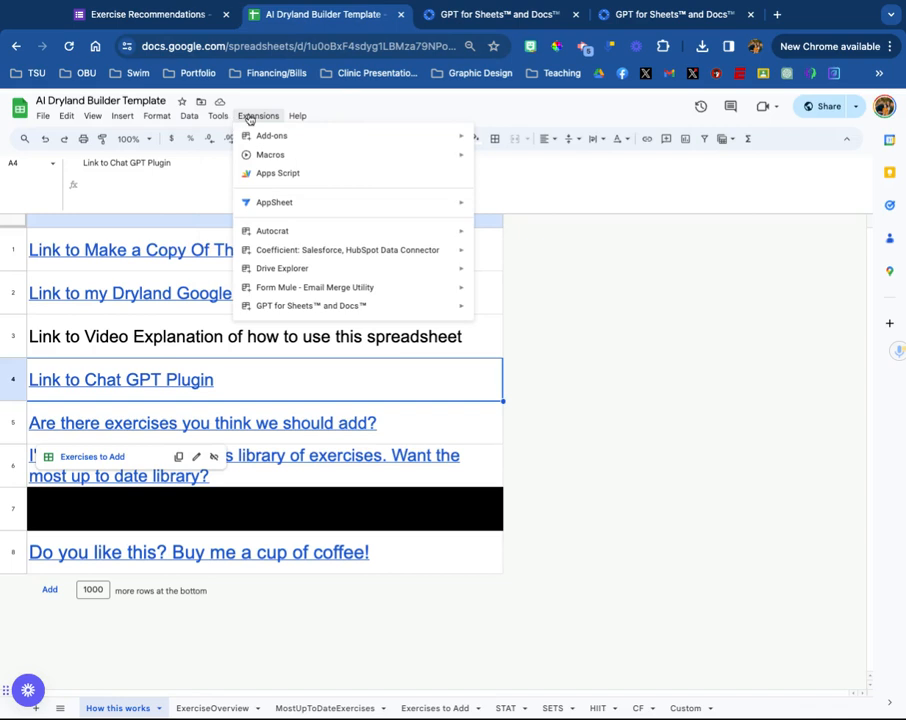
pyautogui.moveTo(450, 305)
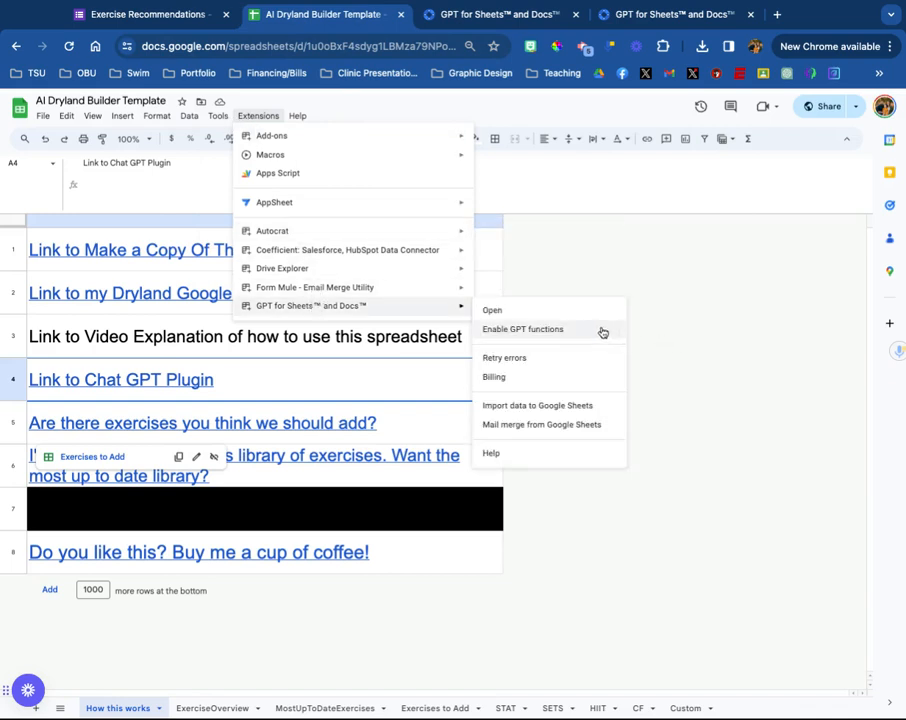
pyautogui.click(590, 325)
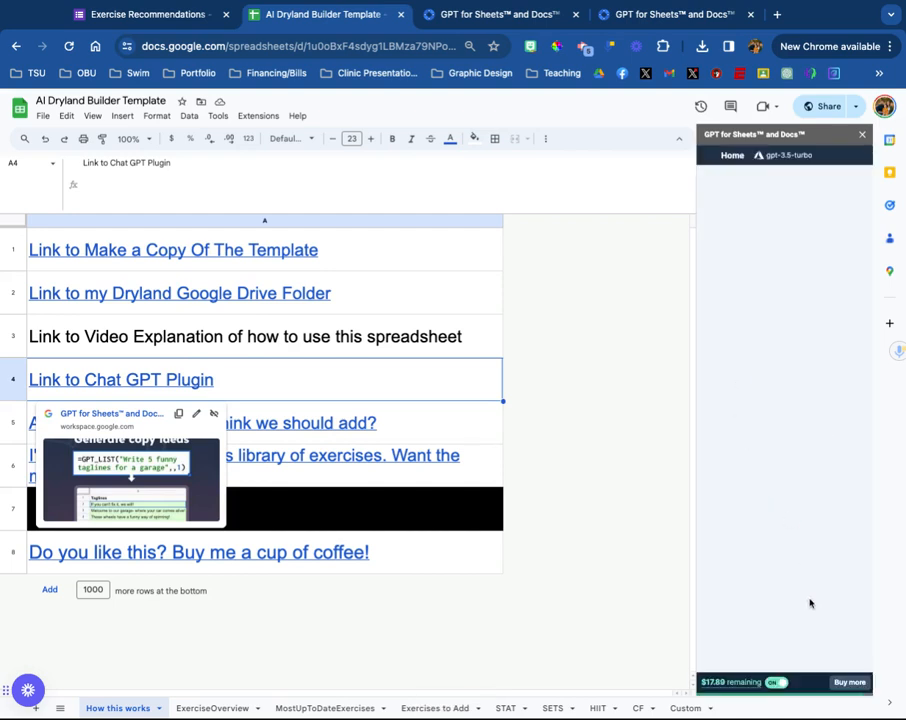
pyautogui.moveTo(721, 688)
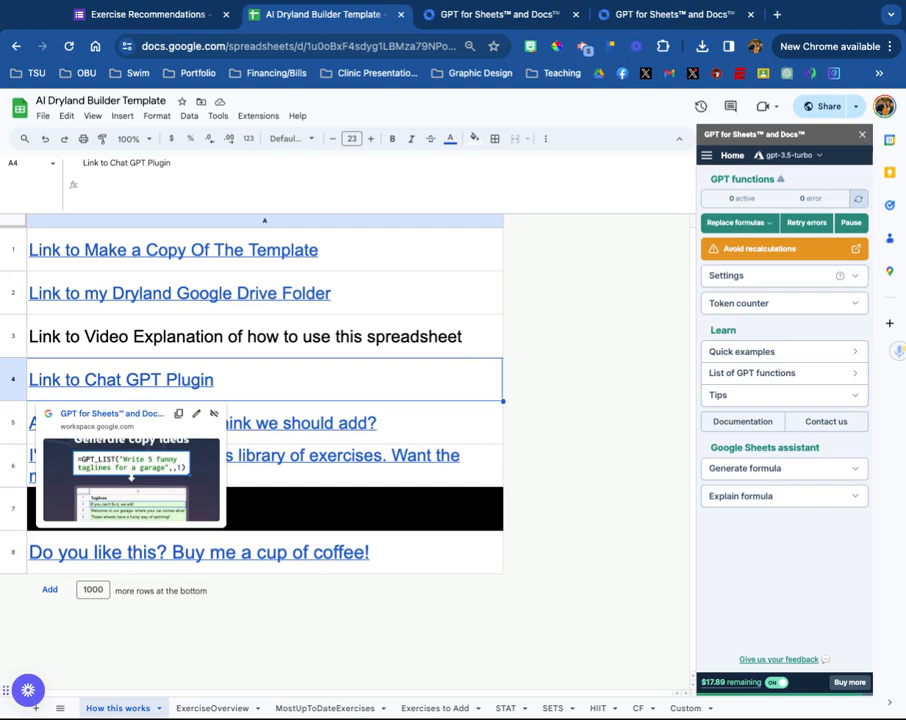
pyautogui.click(862, 134)
# Look over the exercise suggestion, up-to-date library and cup of coffee links on the How this works sheet
pyautogui.click(442, 438)
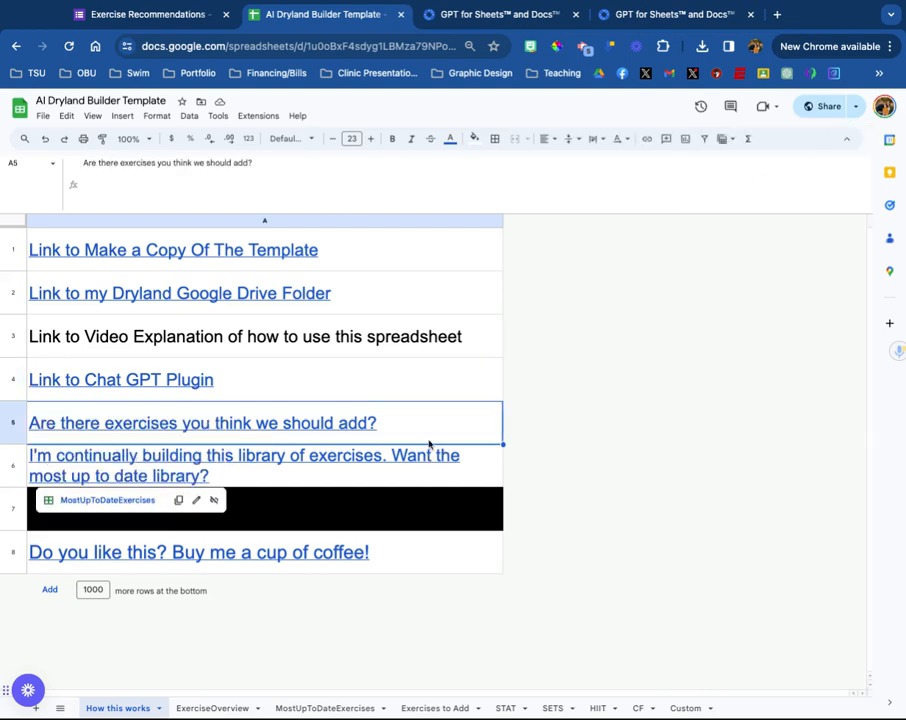
pyautogui.click(362, 466)
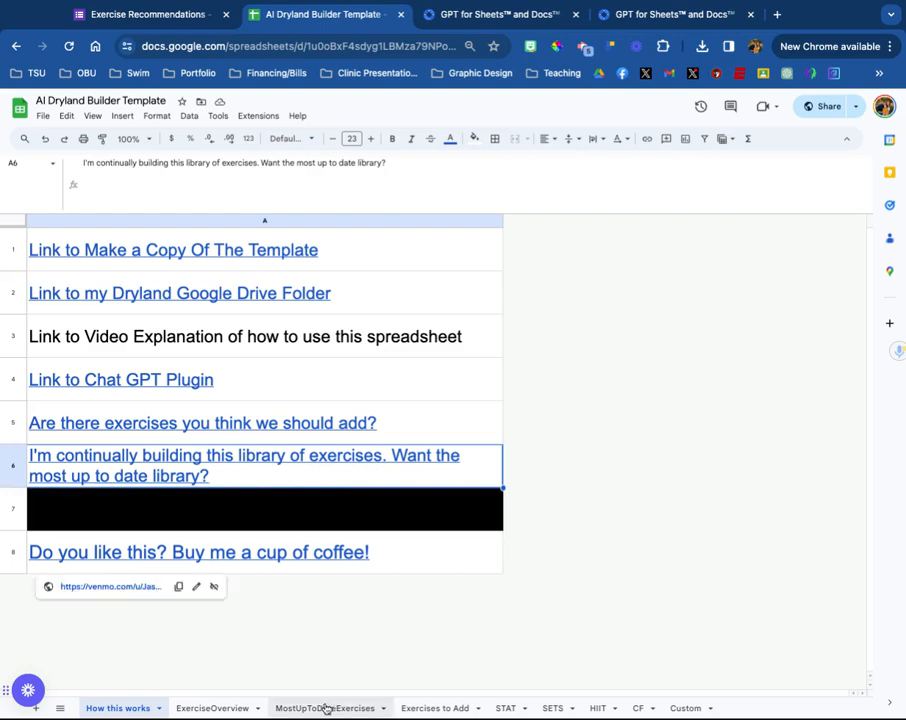
pyautogui.click(434, 541)
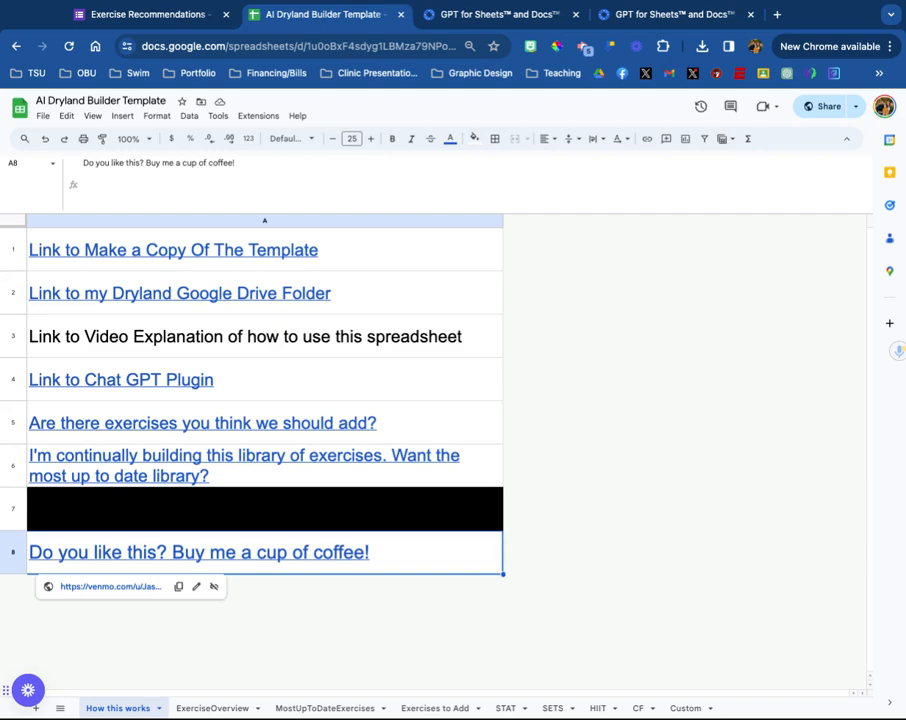
# On the ExerciseOverview sheet, filter the Eq column to exclude Ab Roller, Battle Rope and Box/Bench exercises
pyautogui.click(212, 708)
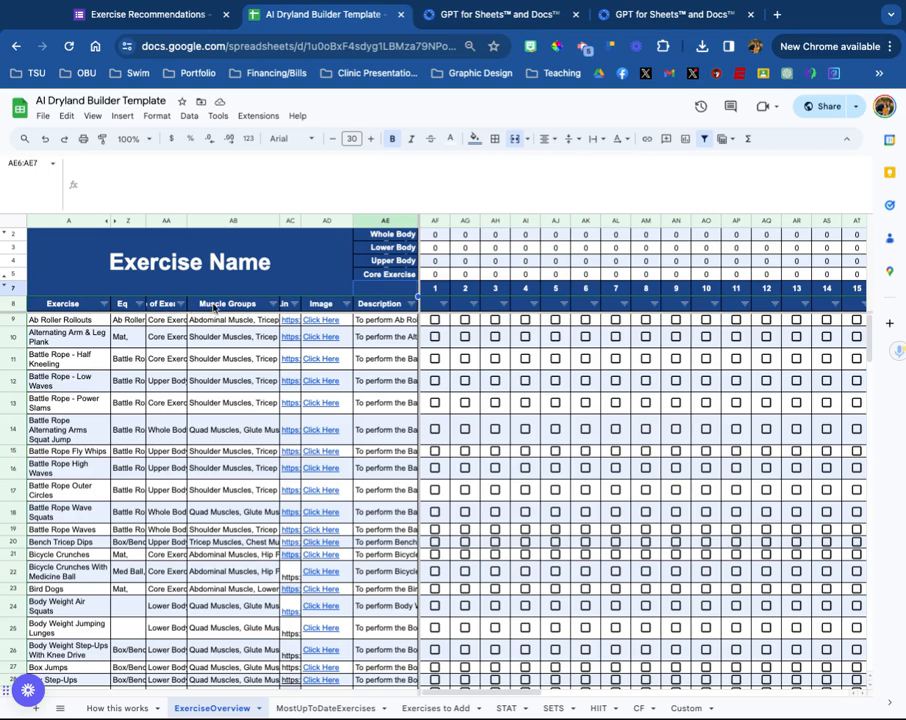
pyautogui.click(124, 311)
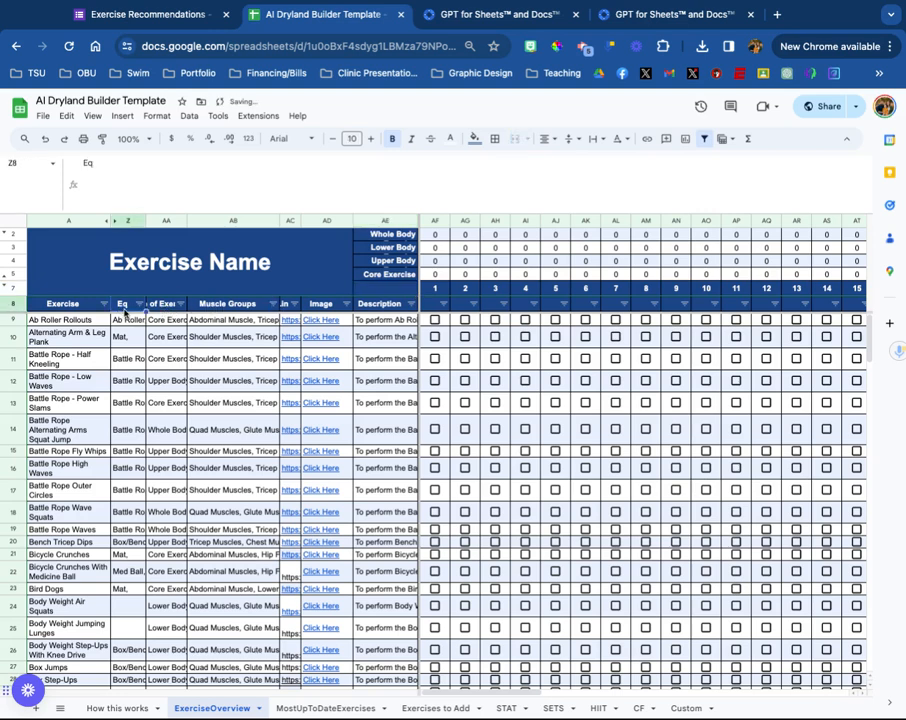
pyautogui.click(139, 303)
pyautogui.scroll(-2, 230, 515)
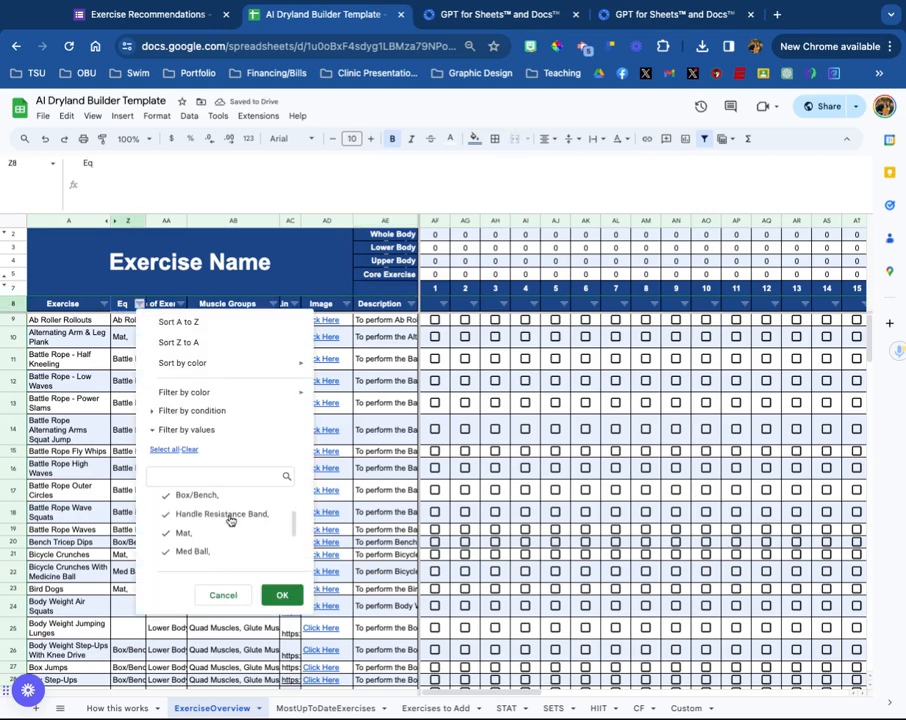
pyautogui.scroll(-4, 230, 520)
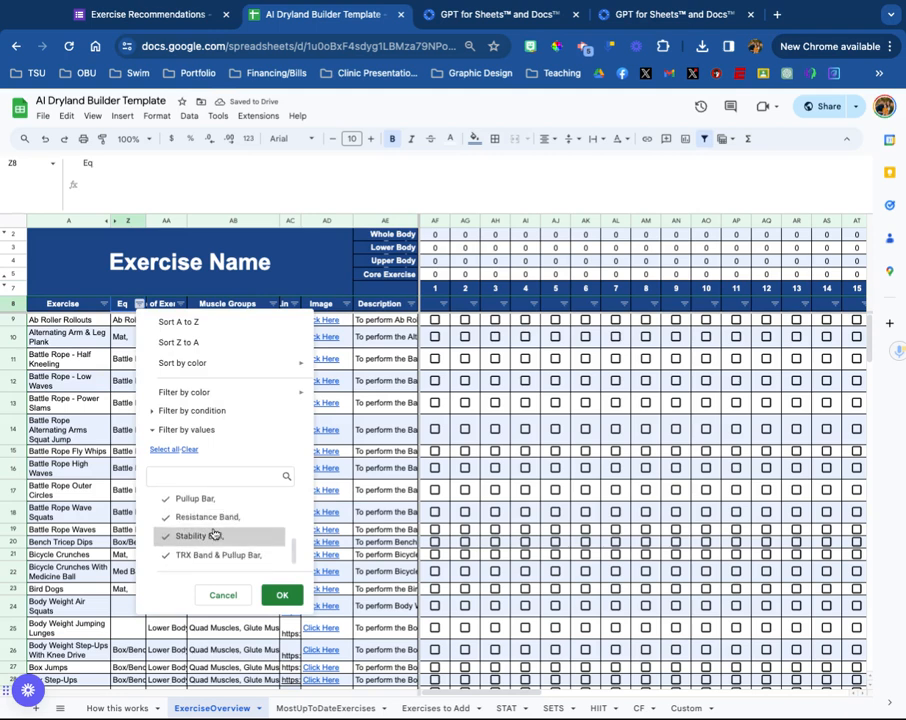
pyautogui.scroll(1, 213, 535)
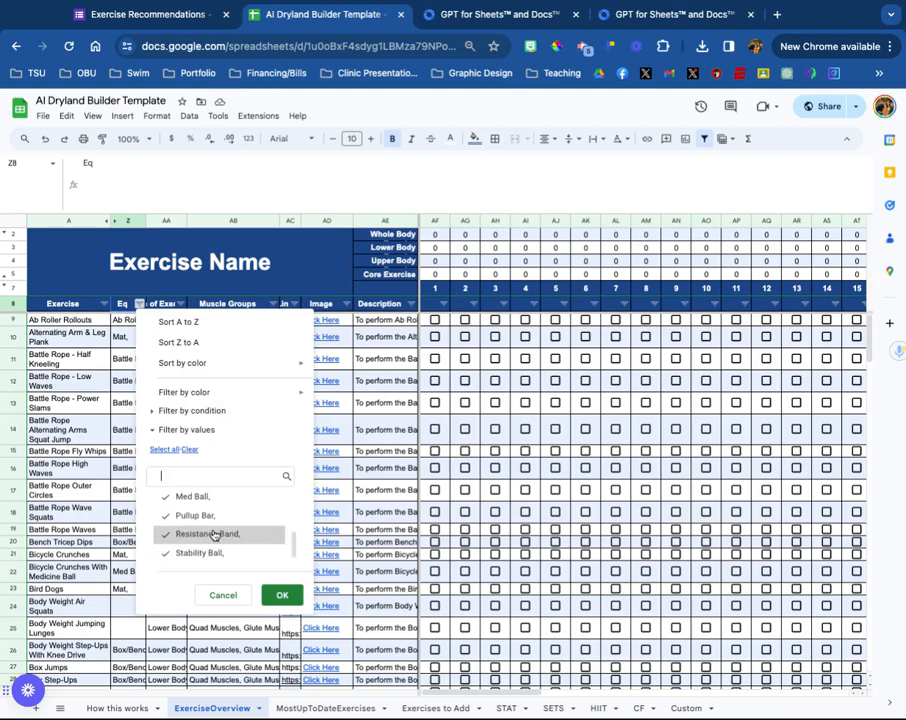
pyautogui.scroll(3, 213, 536)
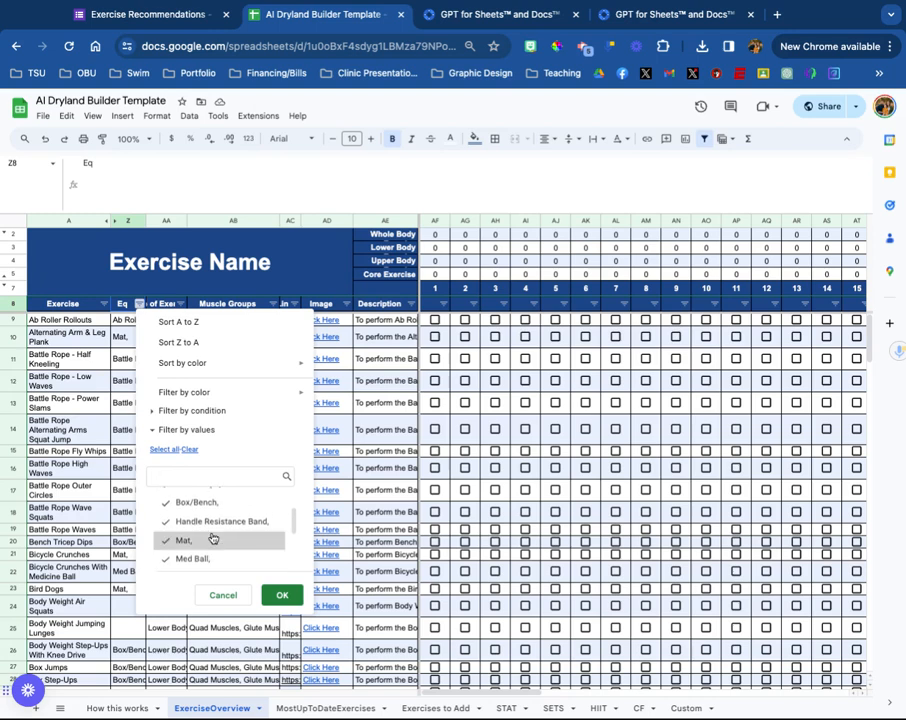
pyautogui.scroll(1, 208, 530)
pyautogui.scroll(2, 204, 527)
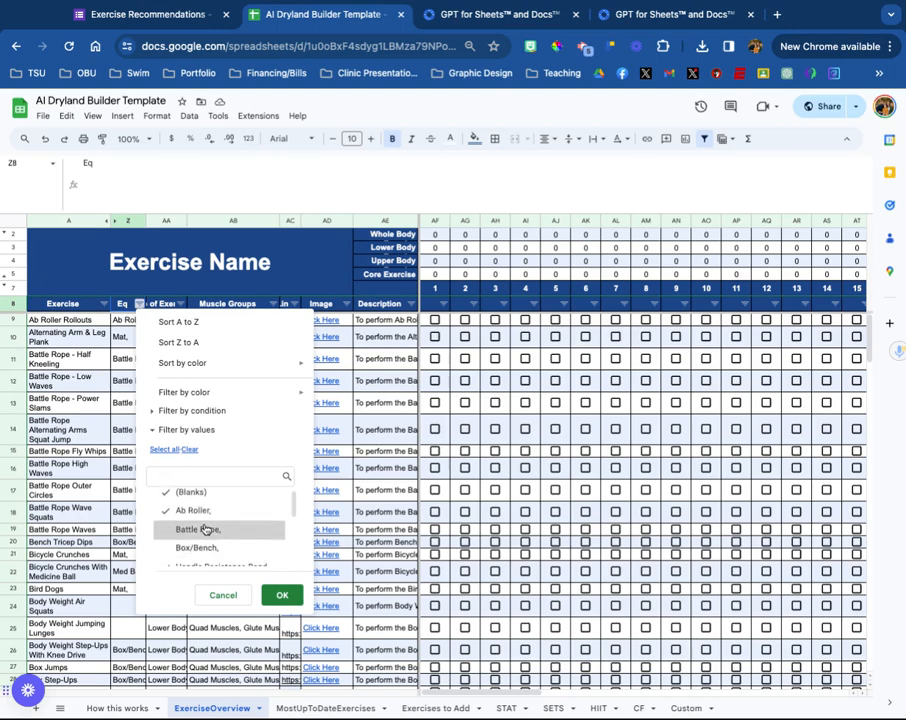
pyautogui.click(204, 509)
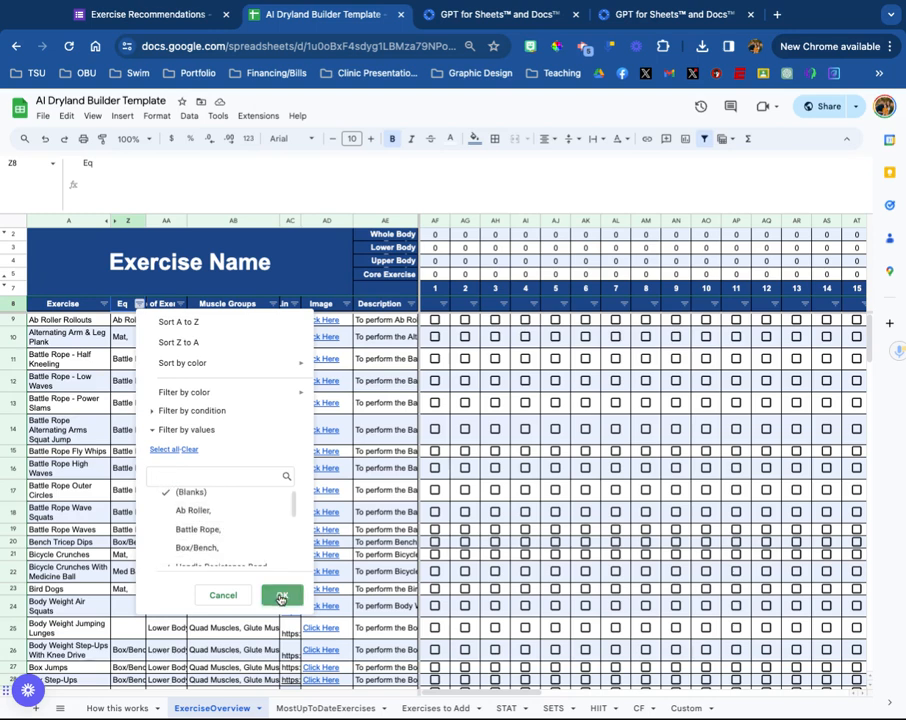
pyautogui.click(281, 597)
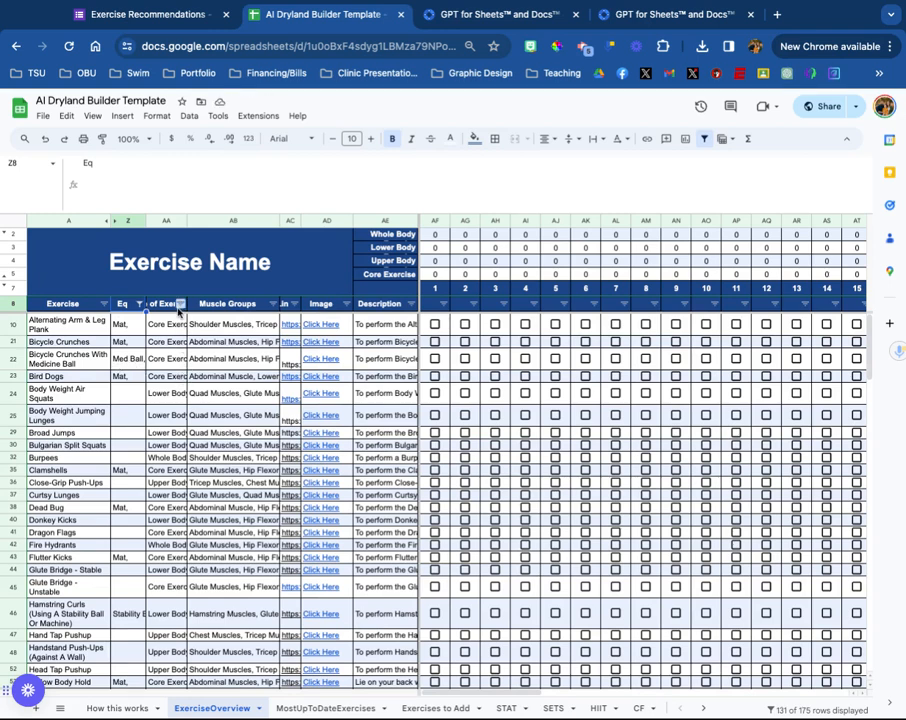
# Filter the Type of Exercise column to only Lower Body Exercise and Whole Body Exercise
pyautogui.click(180, 303)
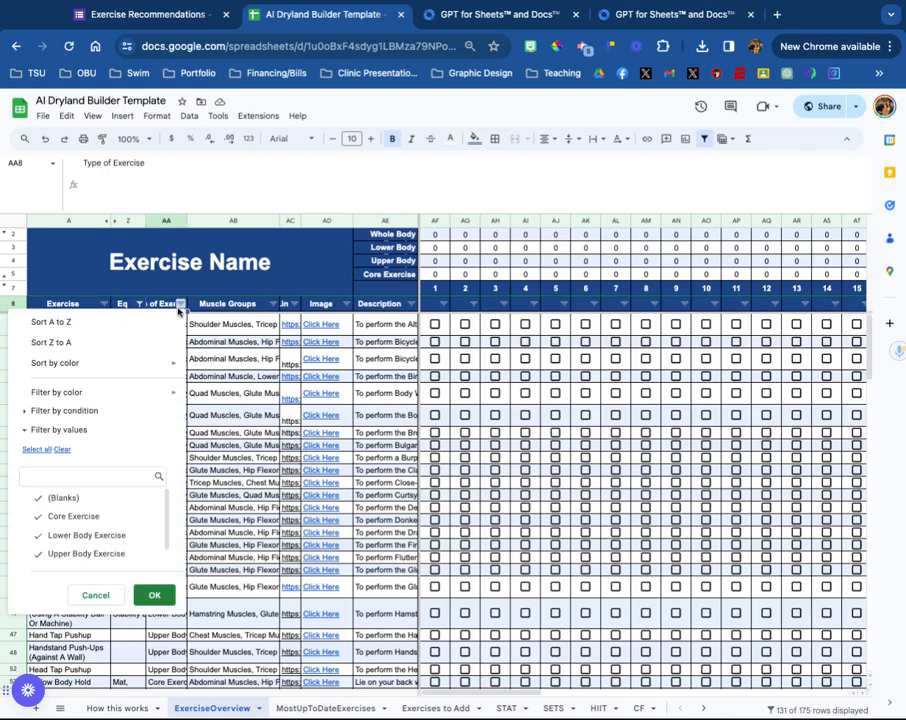
pyautogui.click(77, 517)
pyautogui.click(84, 502)
pyautogui.scroll(-1, 85, 513)
pyautogui.click(70, 536)
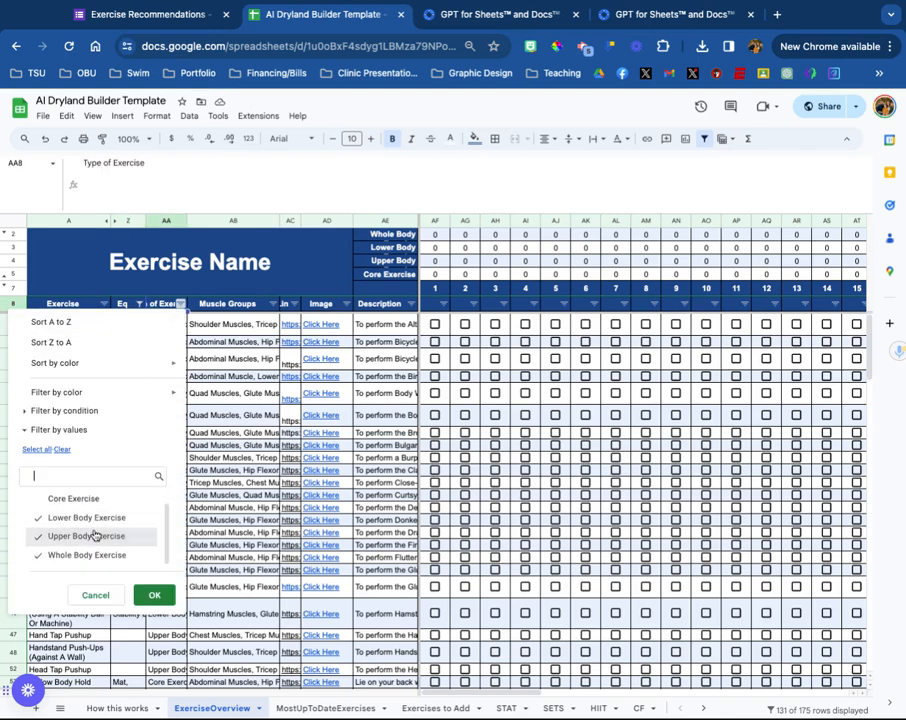
pyautogui.click(154, 595)
# Search the sheet for "quad" and look through the highlighted Muscle Groups cells
pyautogui.click(400, 347)
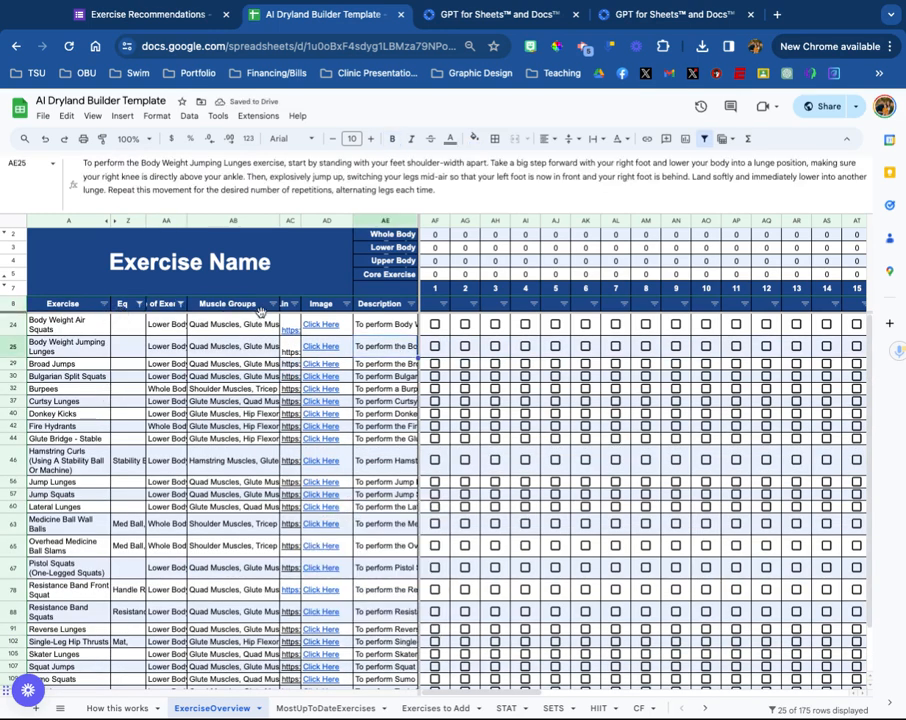
pyautogui.click(263, 343)
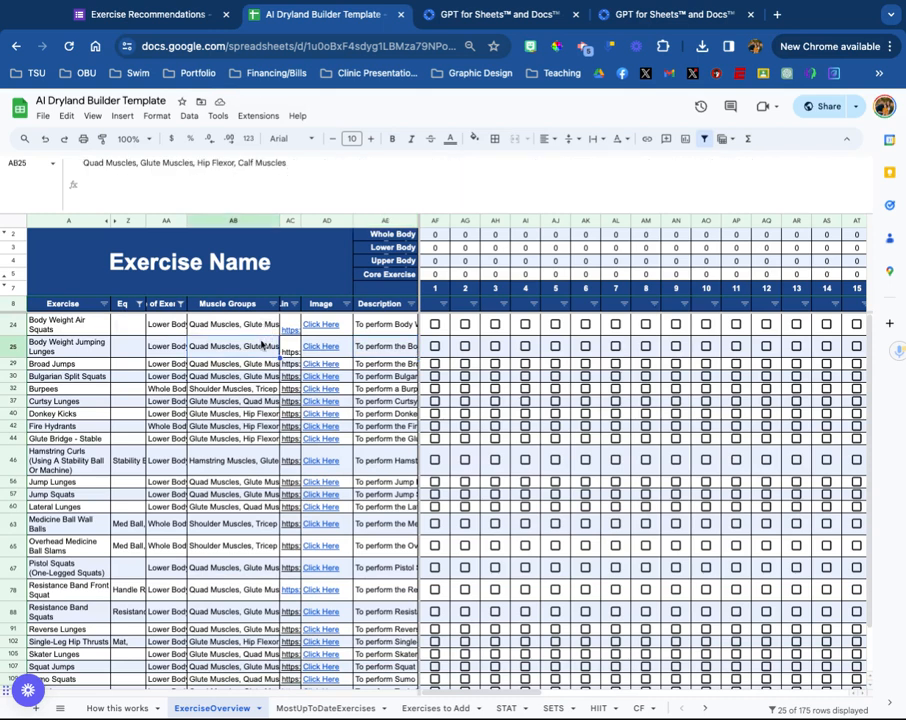
pyautogui.hotkey('ctrl', 'f')
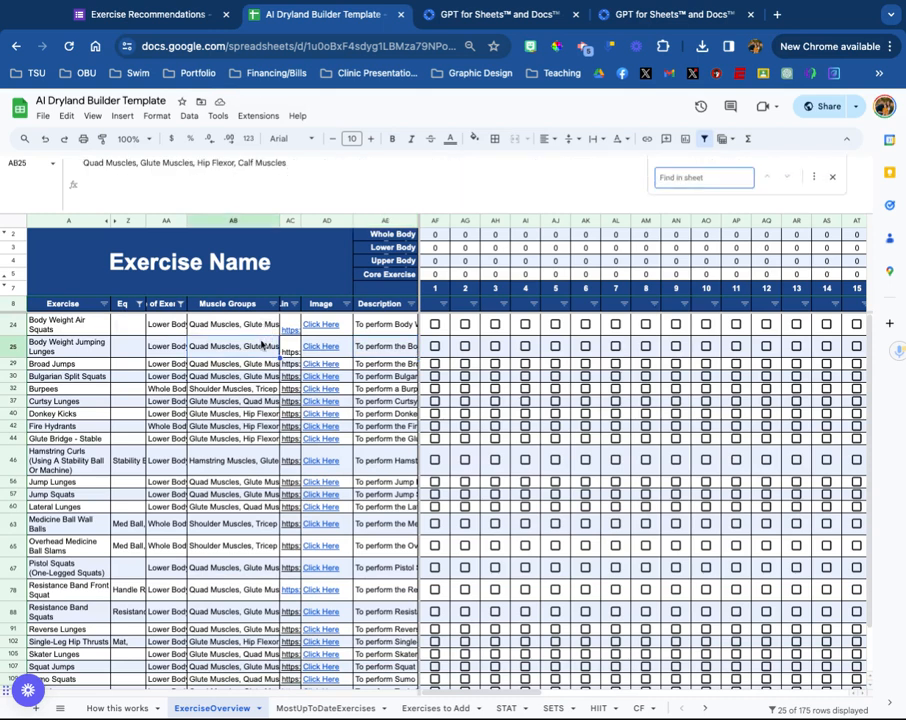
pyautogui.write('quad')
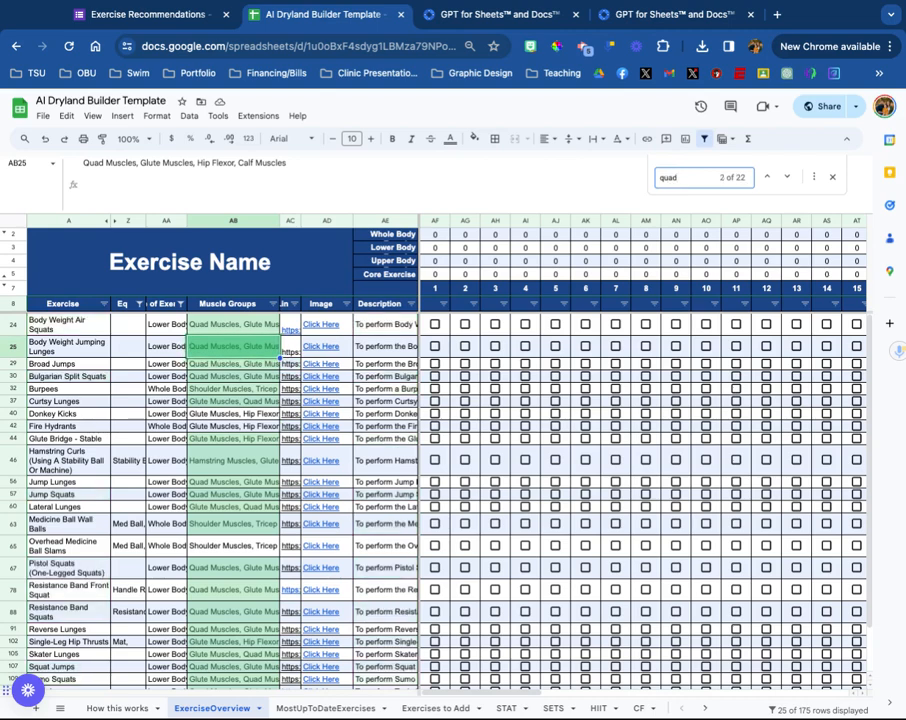
pyautogui.scroll(-3, 265, 485)
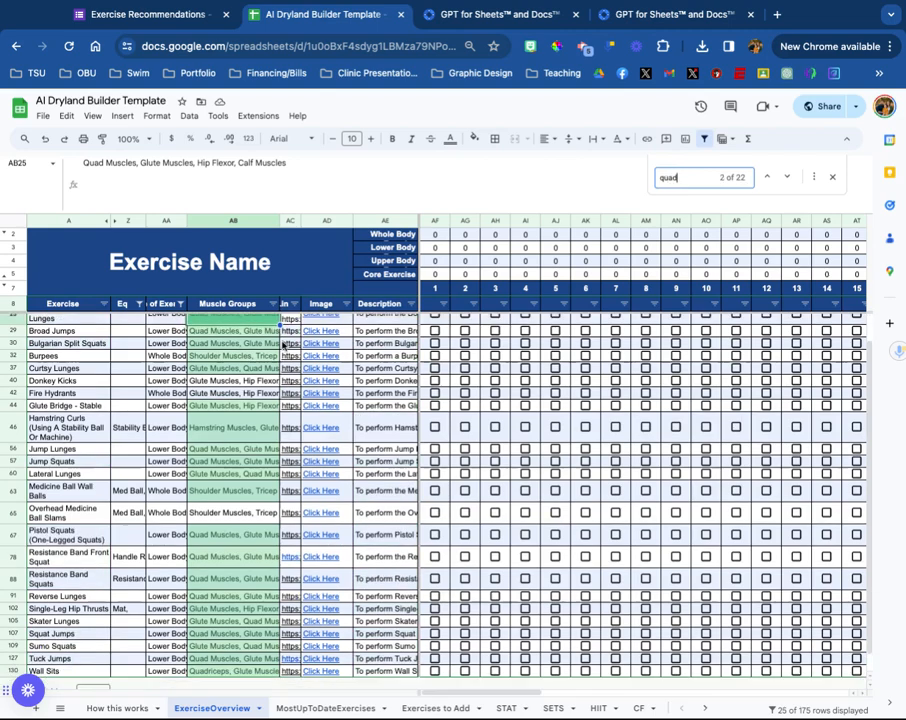
pyautogui.scroll(3, 265, 485)
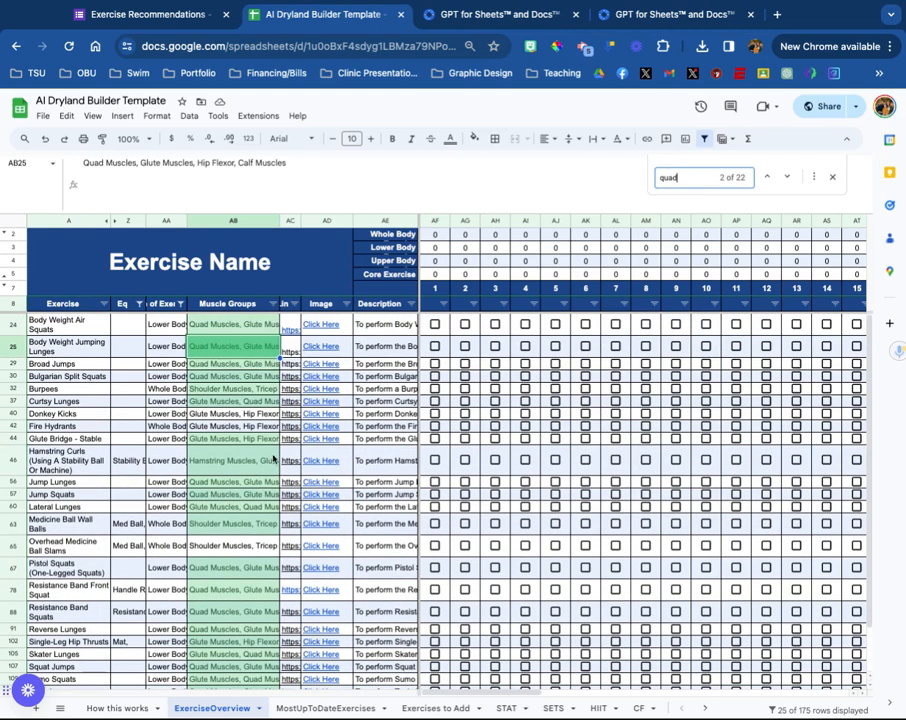
# Tick Burpees, Bulgarian Split Squats, Hamstring Curls and Medicine Ball Wall Balls for workout 1
pyautogui.click(436, 389)
pyautogui.click(435, 377)
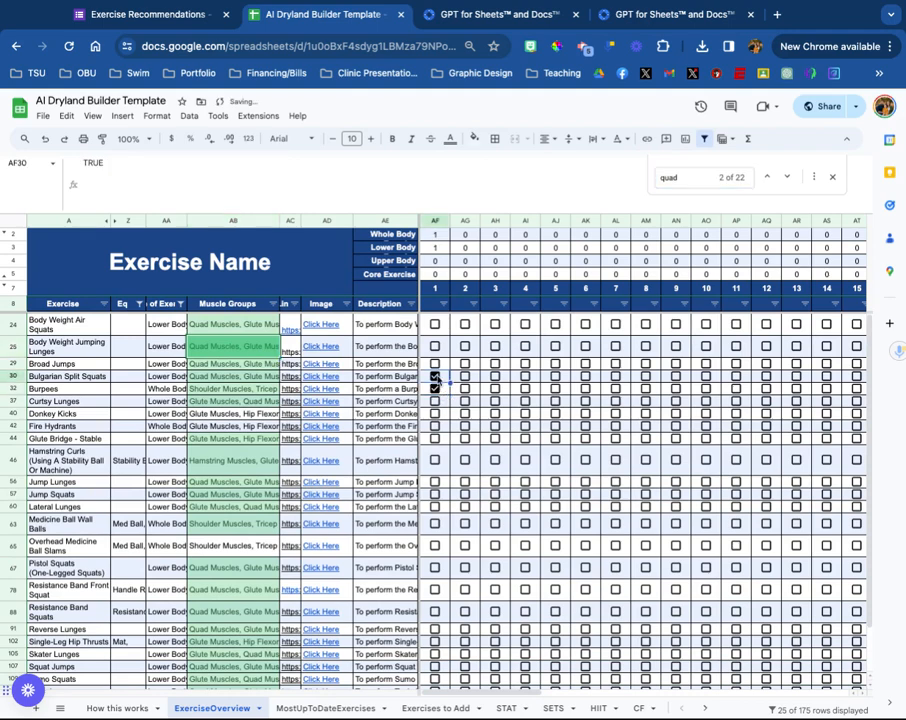
pyautogui.click(435, 461)
pyautogui.scroll(-1, 435, 475)
pyautogui.click(436, 489)
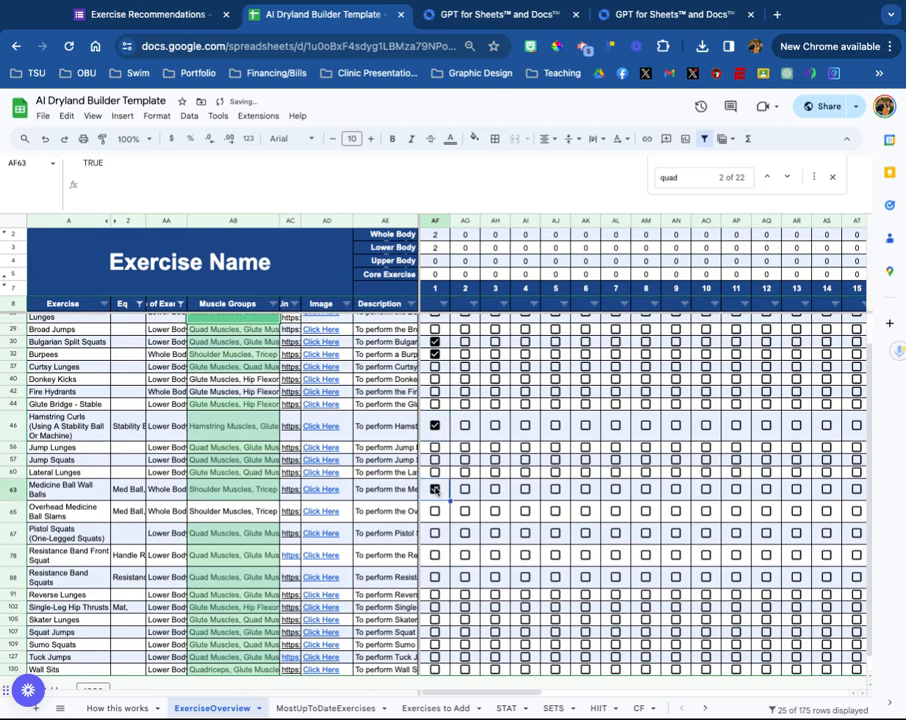
pyautogui.scroll(-1, 435, 510)
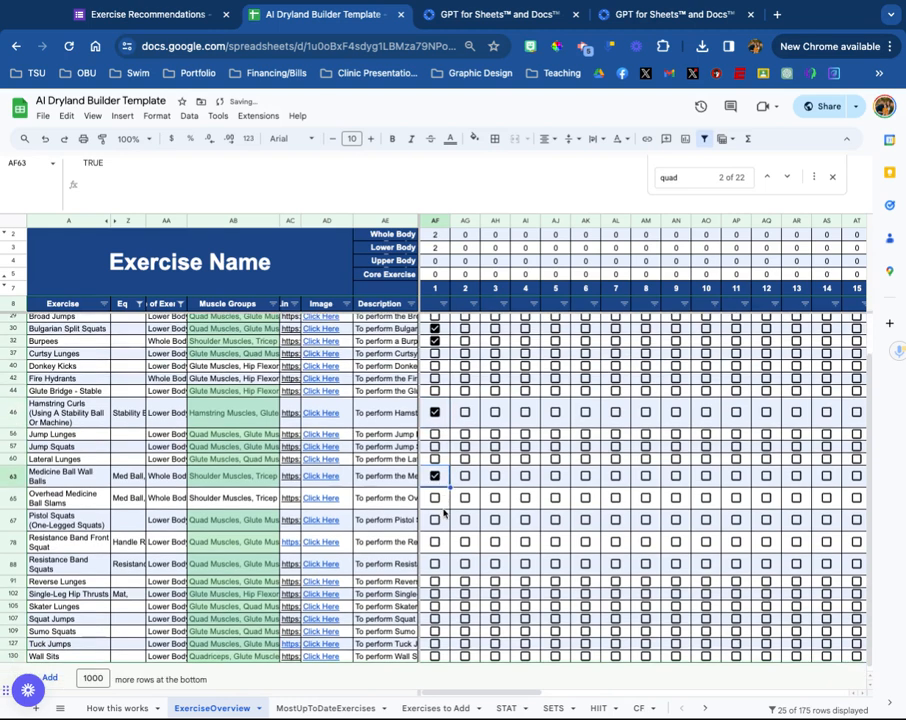
# Tick Single-Leg Hip Thrusts, Sumo Squats, Wall Sits and Pistol Squats for workout 1
pyautogui.click(435, 594)
pyautogui.click(436, 631)
pyautogui.click(435, 656)
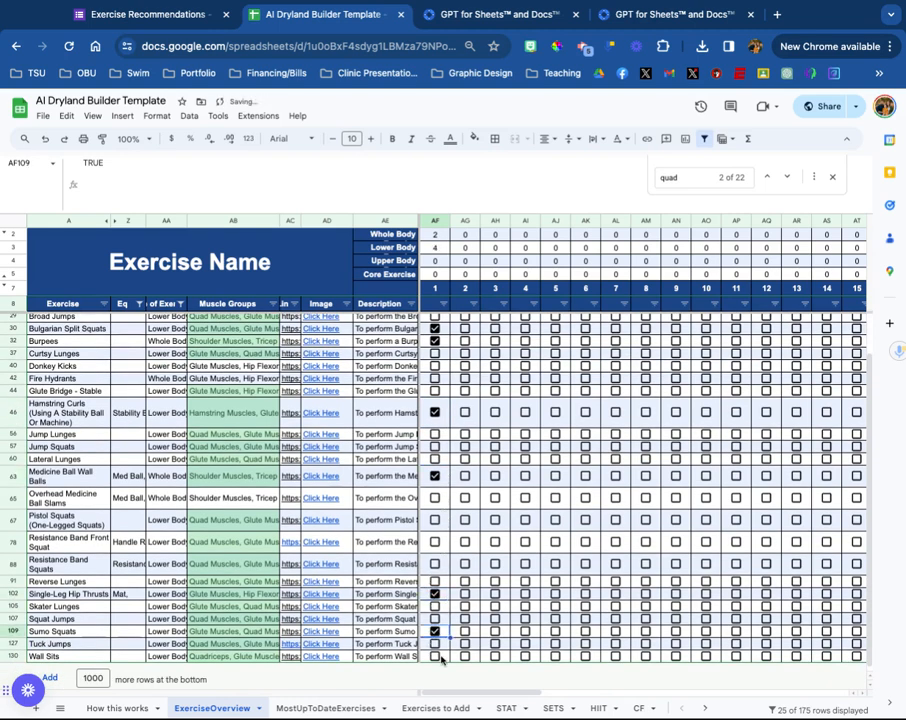
pyautogui.click(435, 520)
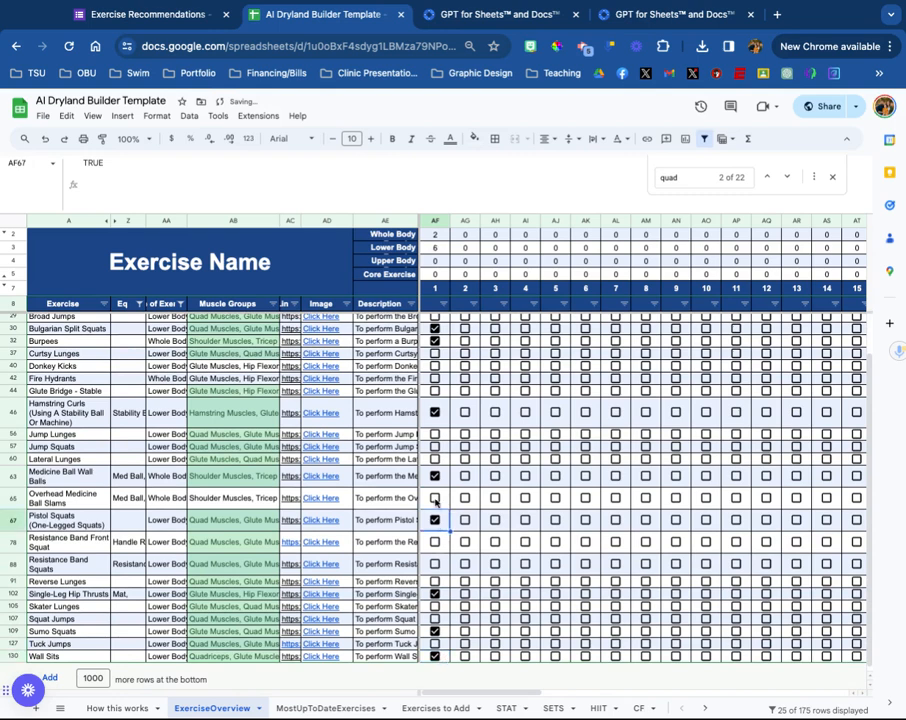
# Tick Body Weight Air Squats, Donkey Kicks, Jump Squats, Lateral Lunges and Jump Lunges for workout 1
pyautogui.scroll(2, 310, 366)
pyautogui.click(436, 325)
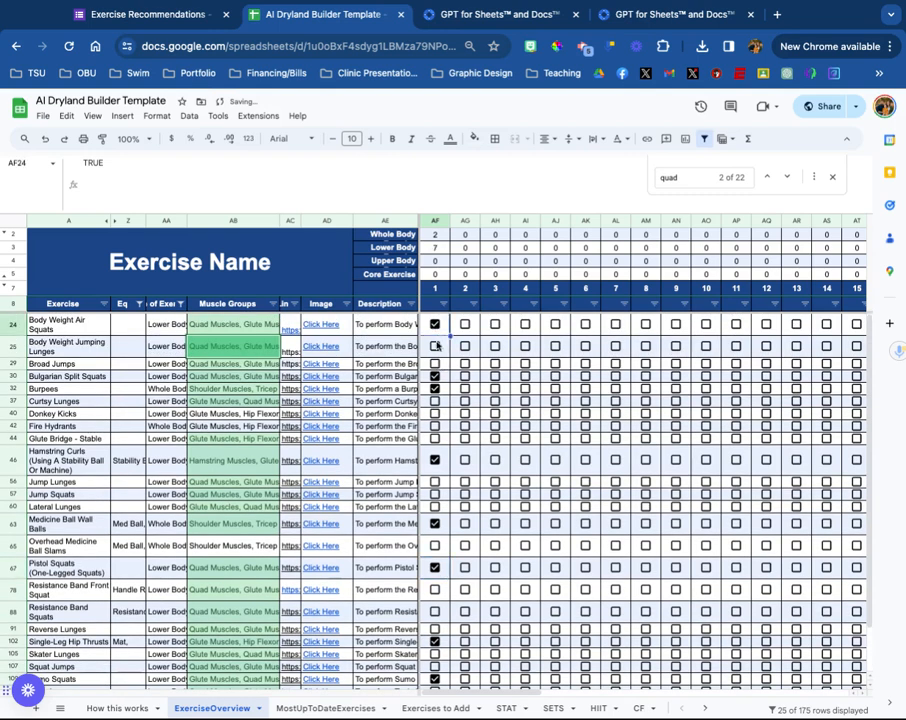
pyautogui.click(435, 414)
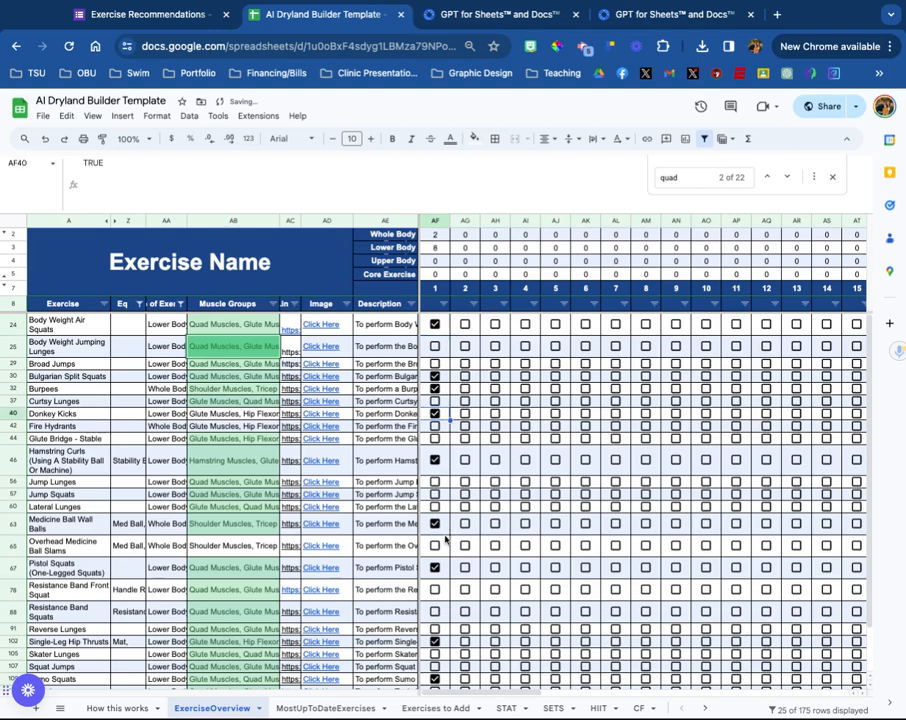
pyautogui.click(435, 494)
pyautogui.click(435, 507)
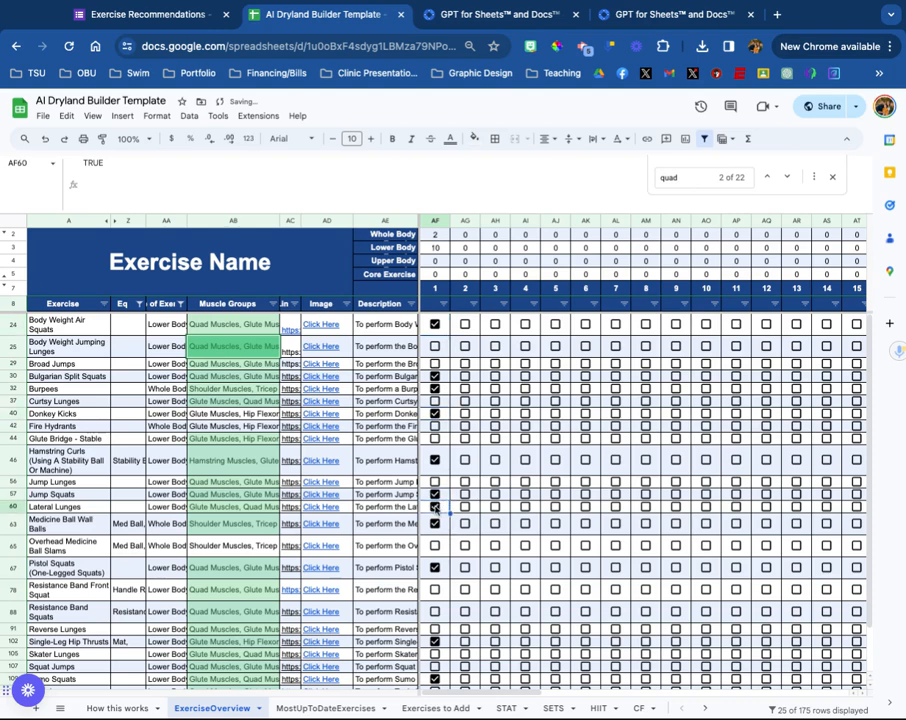
pyautogui.click(435, 482)
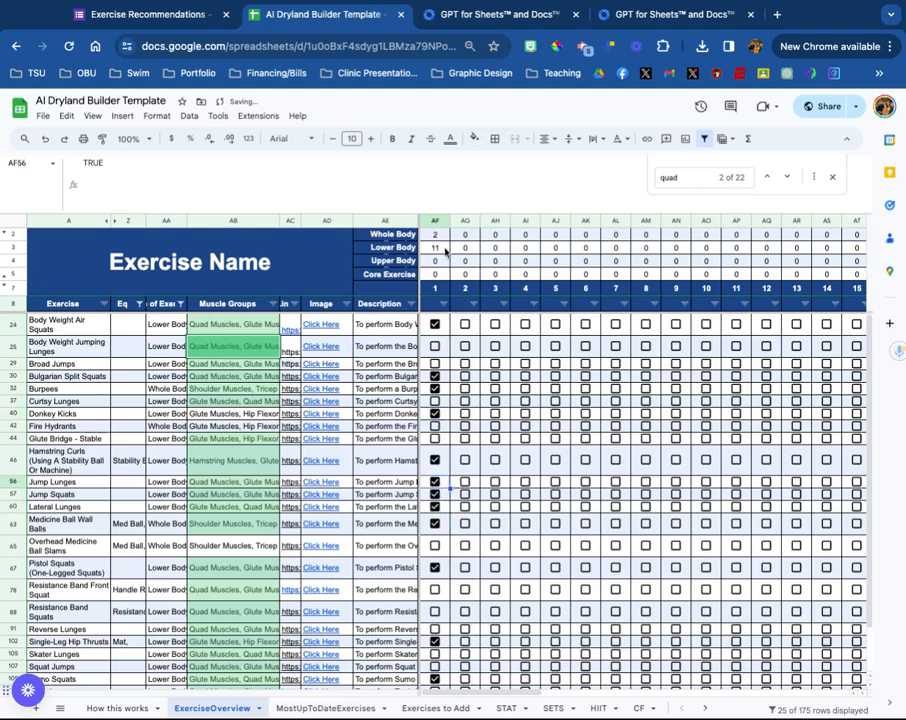
# Check workout 1's Whole Body, Lower Body, Upper Body and Core Exercise counts and its column number
pyautogui.moveTo(440, 247); pyautogui.dragTo(442, 234)
pyautogui.hotkey('shift', 'Down')
pyautogui.hotkey('shift', 'Down')
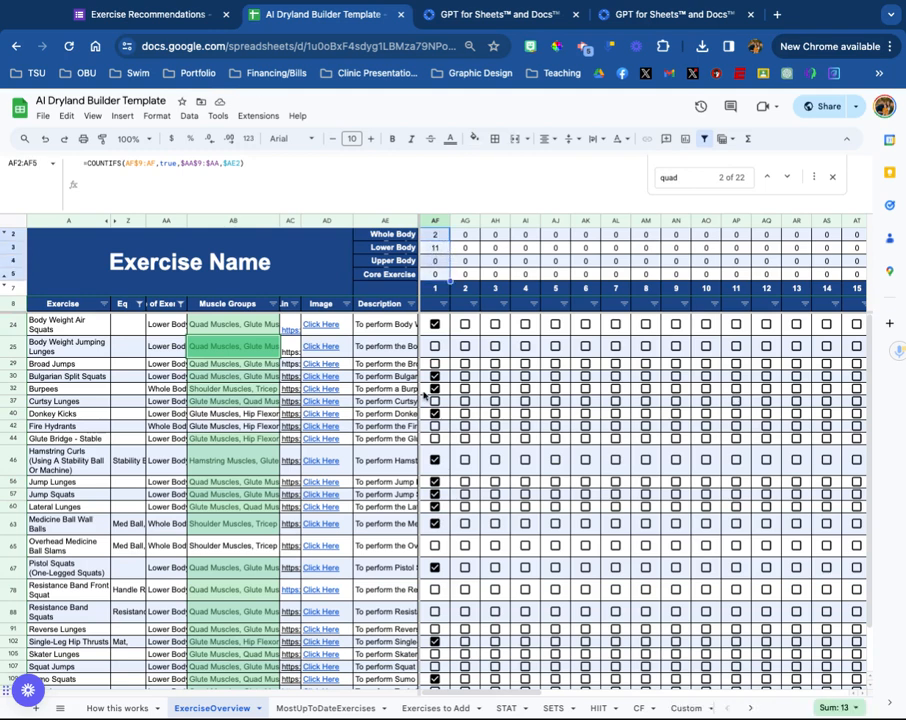
pyautogui.click(450, 328)
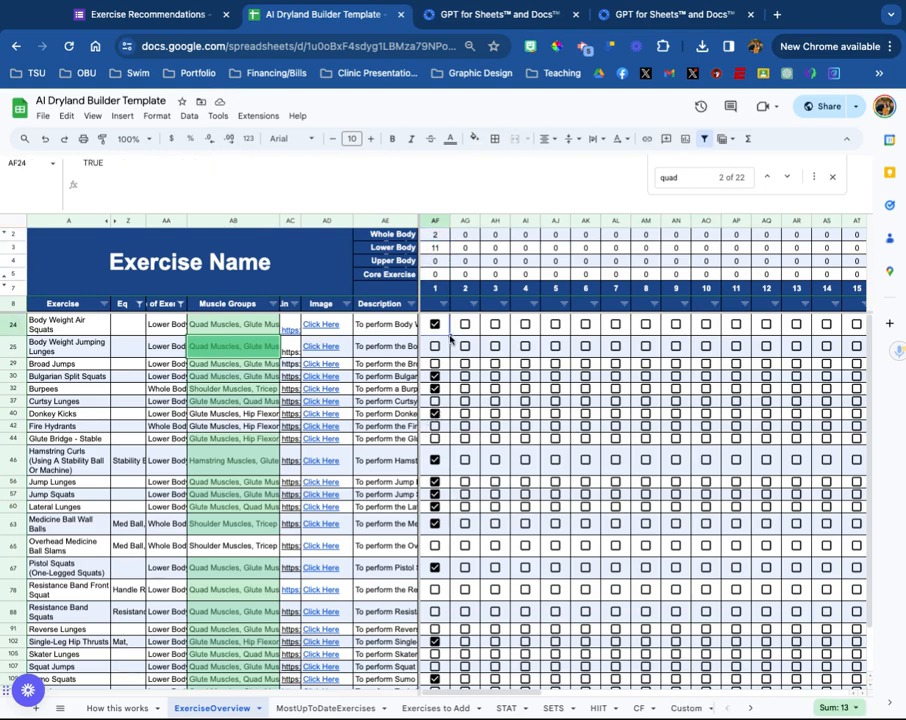
pyautogui.click(435, 288)
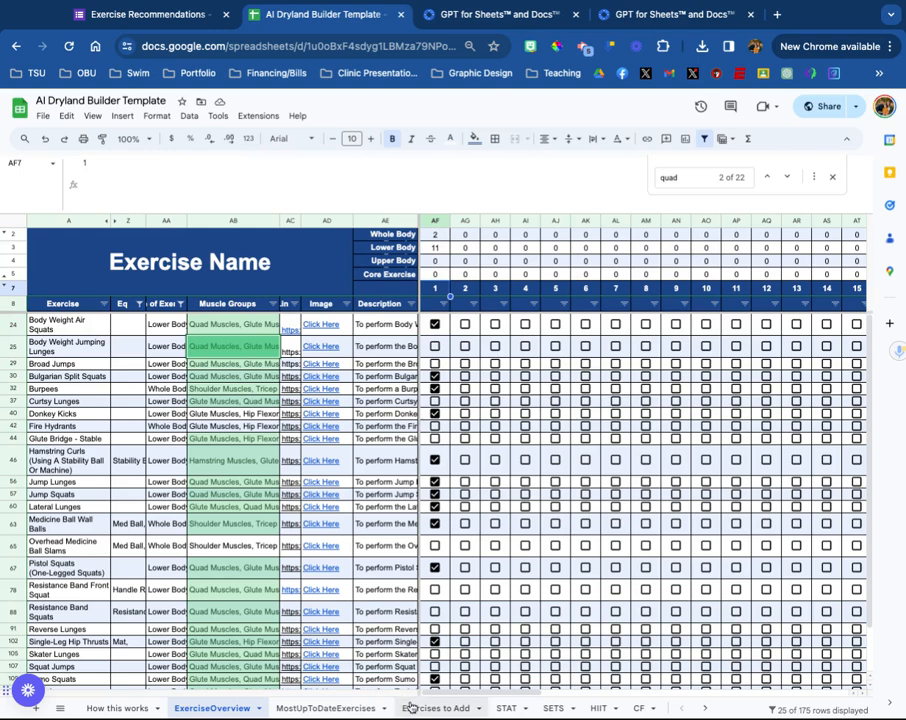
# Look through the STAT, SETS, HIIT, CF and Custom workout template sheets in turn
pyautogui.click(705, 708)
pyautogui.click(452, 708)
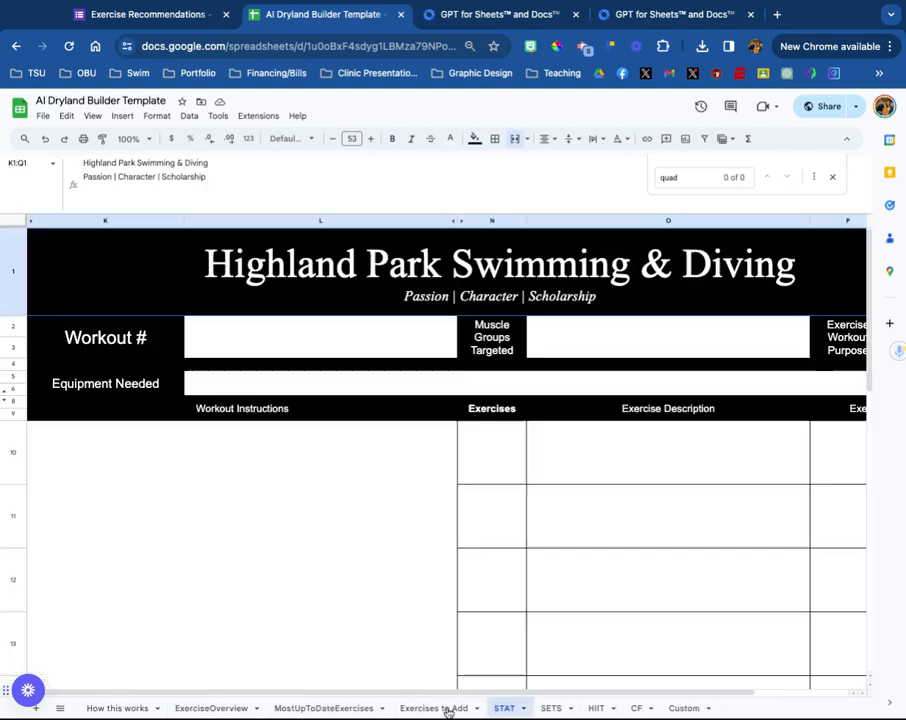
pyautogui.click(549, 708)
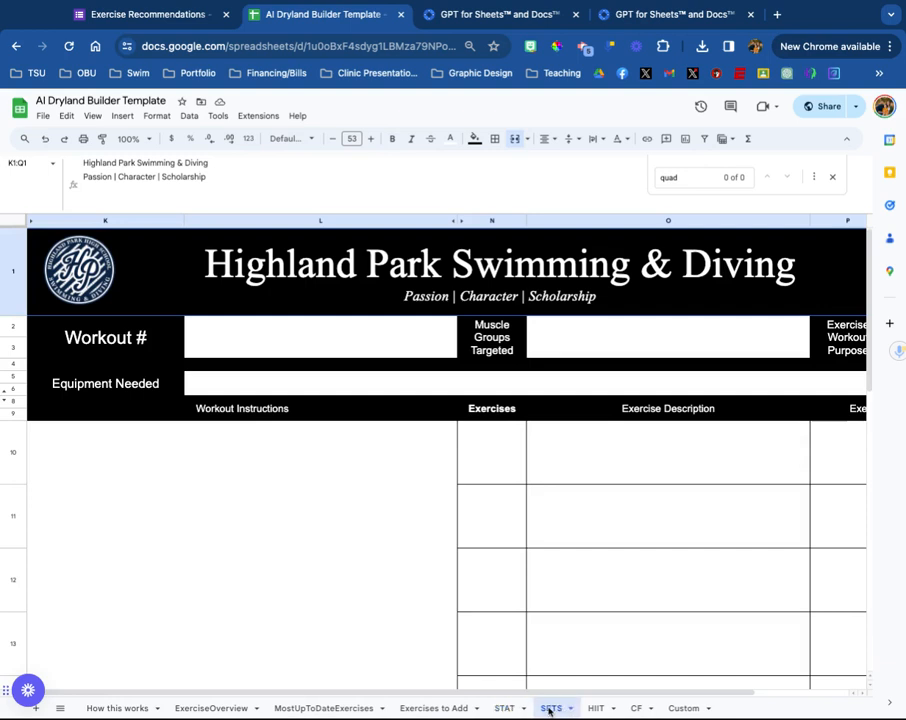
pyautogui.click(595, 708)
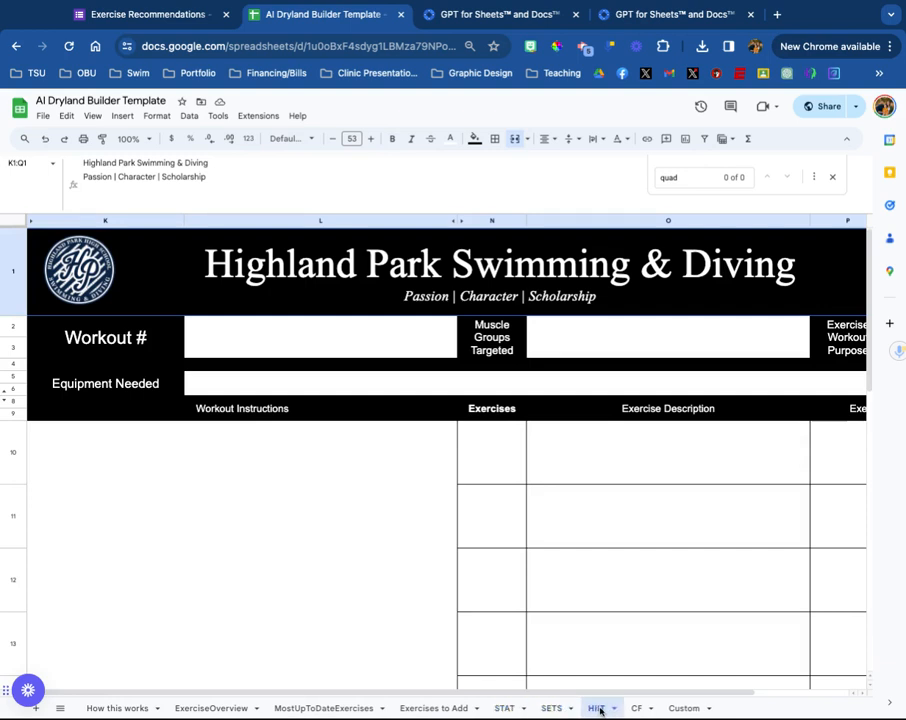
pyautogui.click(636, 708)
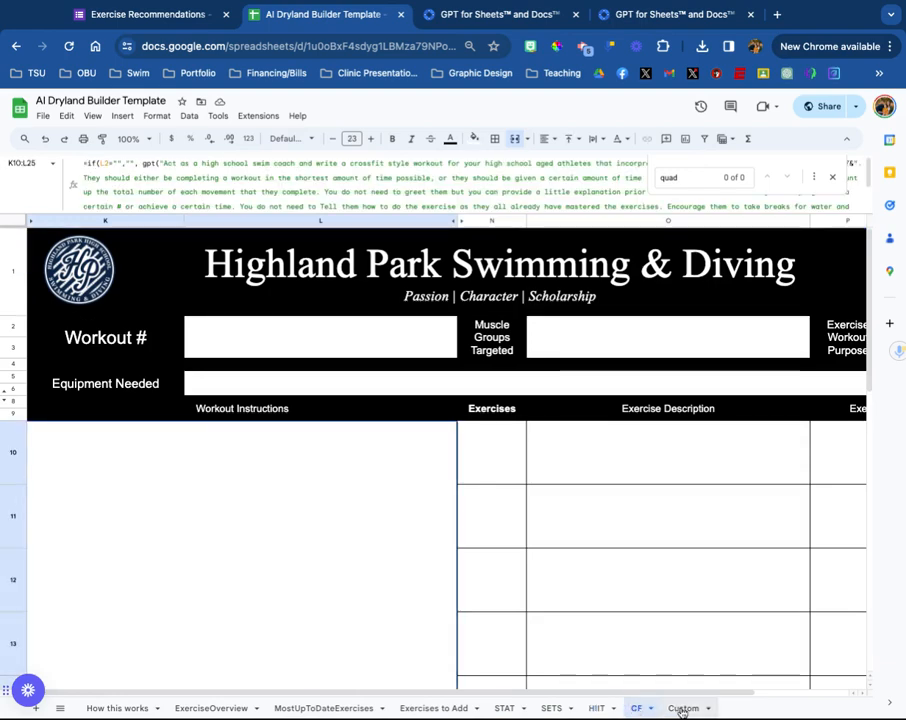
pyautogui.click(683, 708)
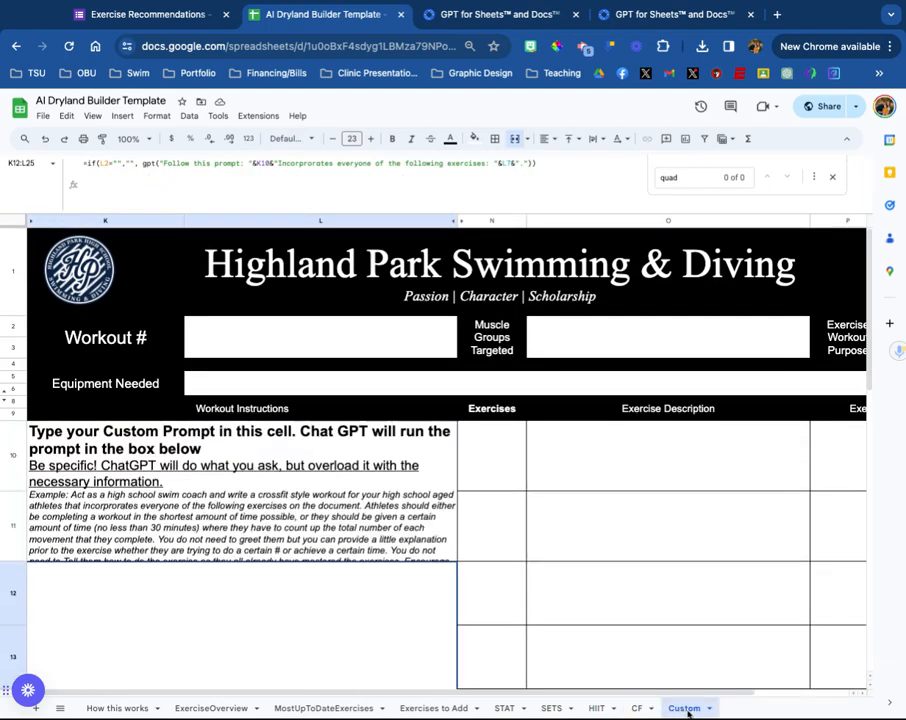
# Try the prompt "Make a fun gamelike workout for my athletes." in the Custom sheet's prompt cell
pyautogui.click(77, 440)
pyautogui.write('Mak')
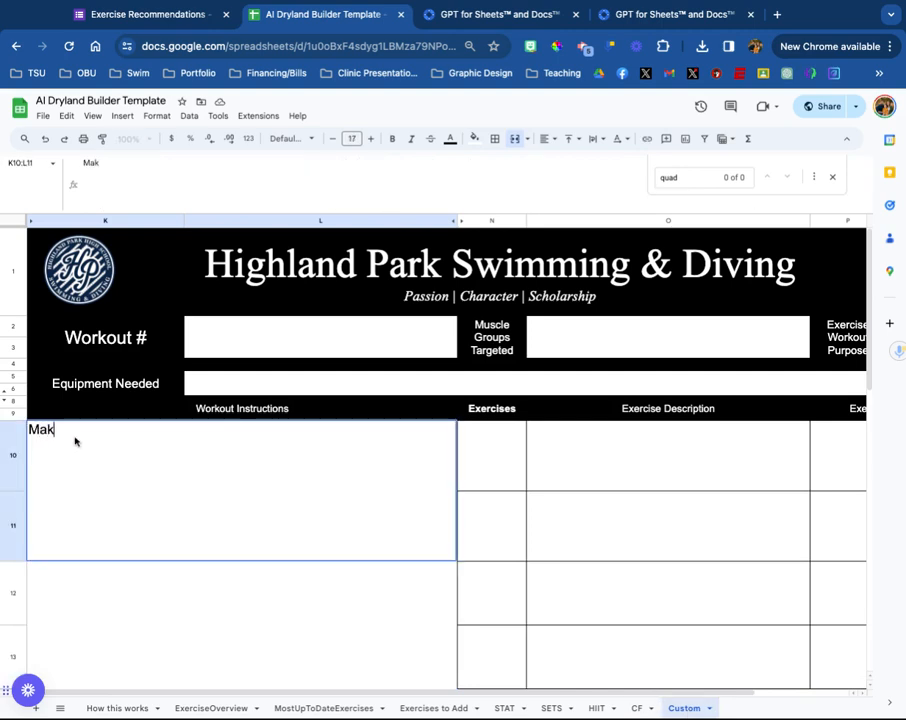
pyautogui.write('e a fun gamelik')
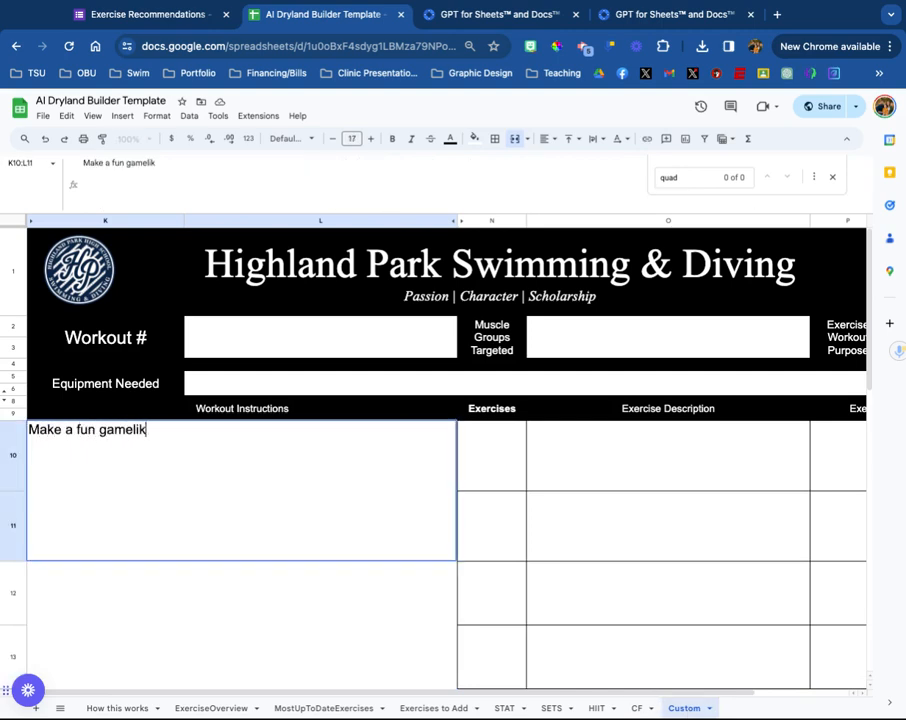
pyautogui.write('e workout for my athletes.')
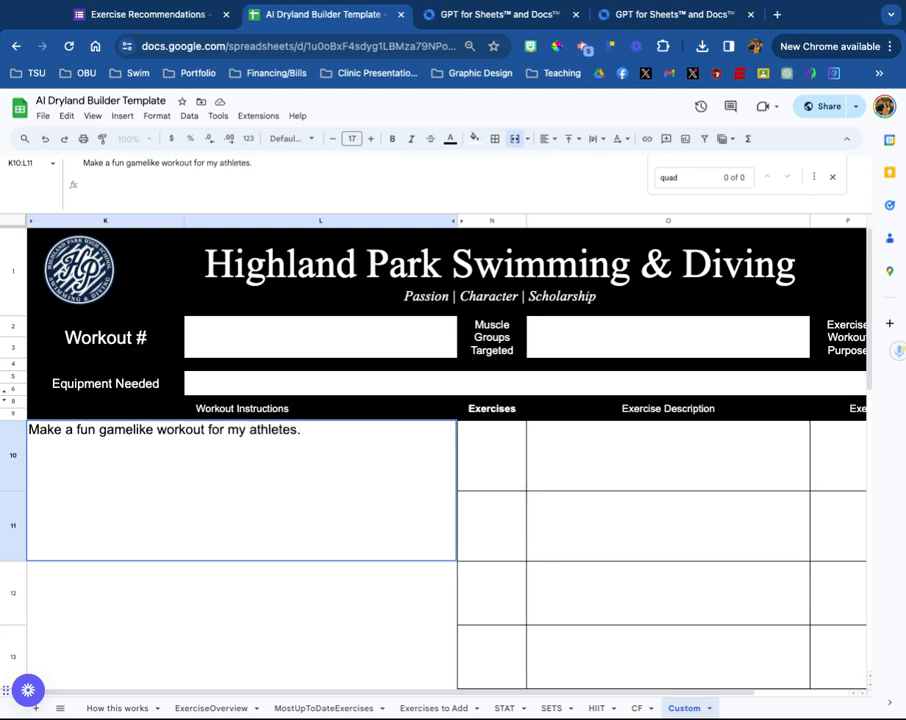
pyautogui.press('Return')
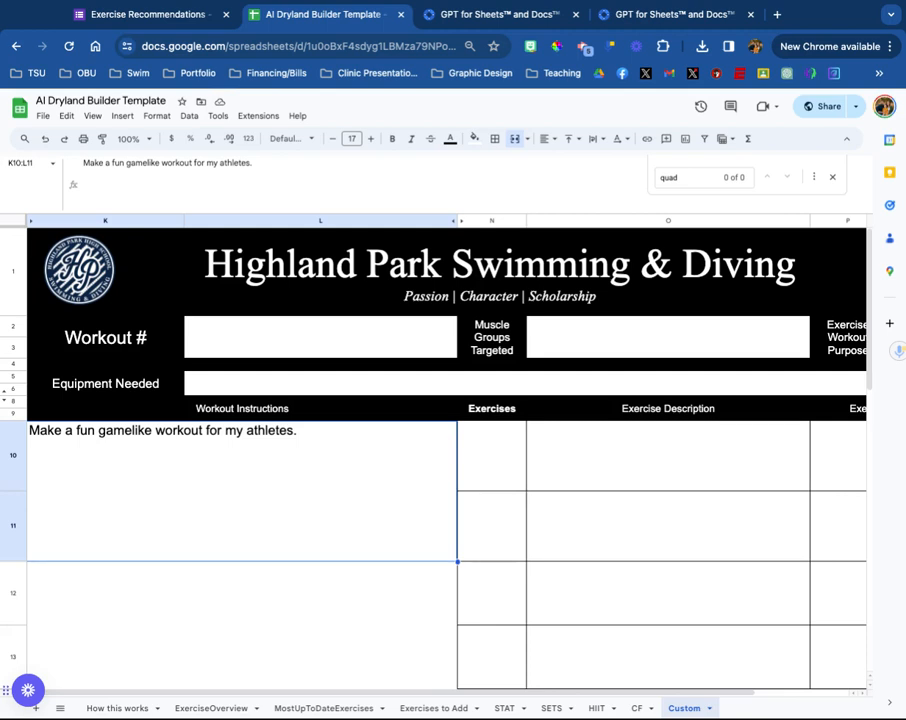
# Review the STAT, SETS, HIIT and CF sheets again as candidates for duplication
pyautogui.rightClick(681, 709)
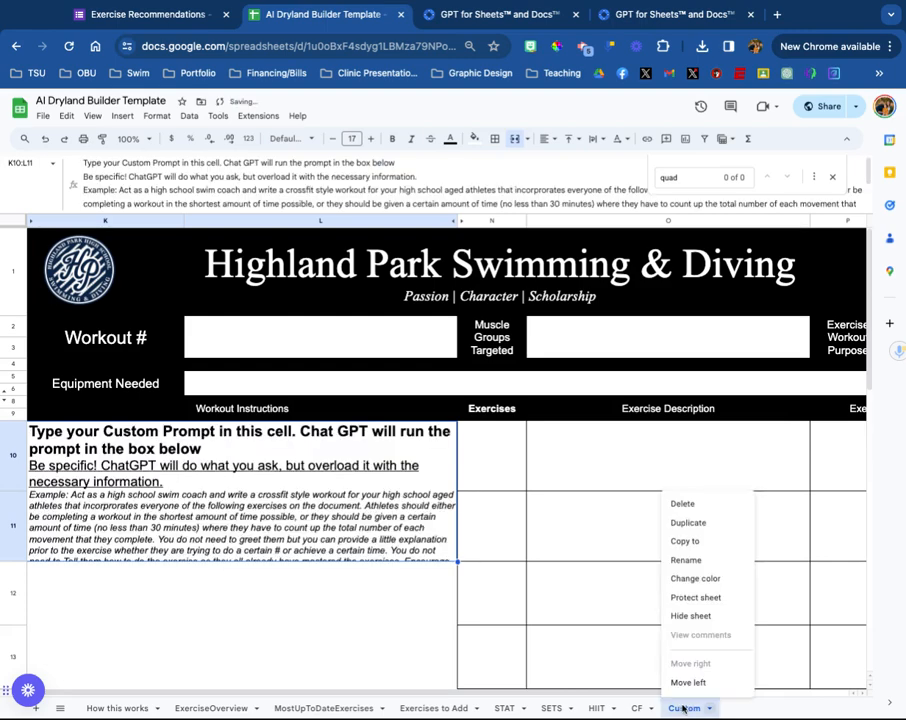
pyautogui.click(506, 708)
pyautogui.click(552, 708)
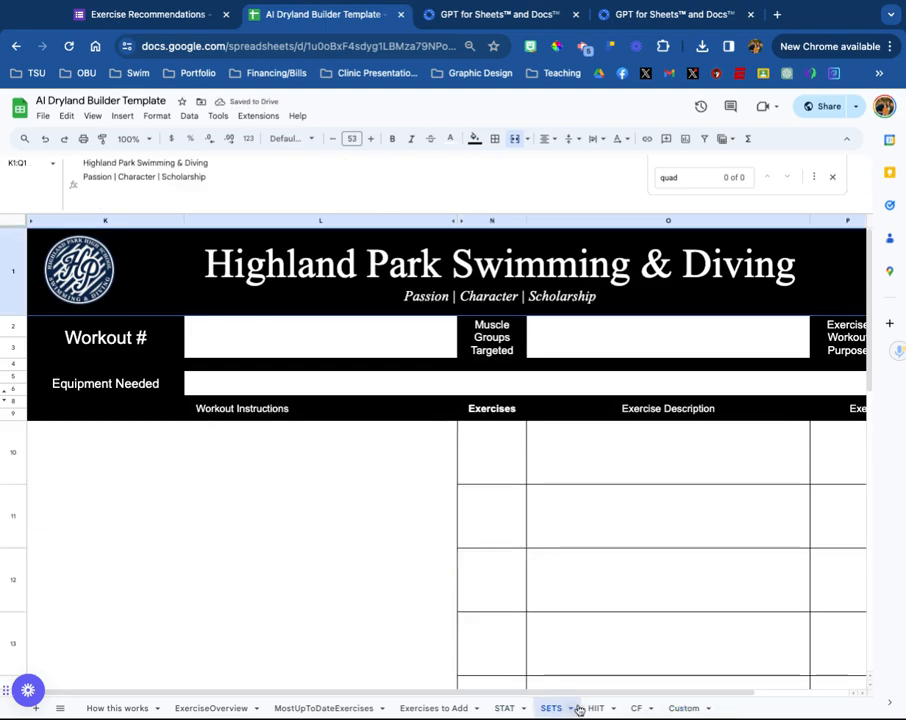
pyautogui.click(597, 708)
pyautogui.click(639, 708)
pyautogui.click(555, 708)
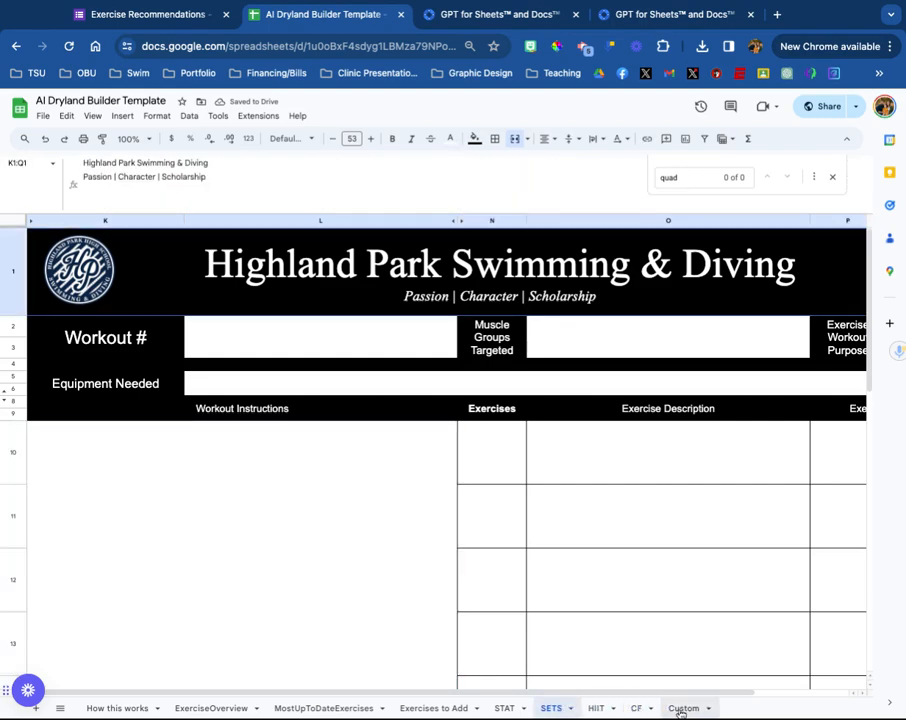
# Duplicate the Custom sheet and rename the copy as 1
pyautogui.rightClick(681, 709)
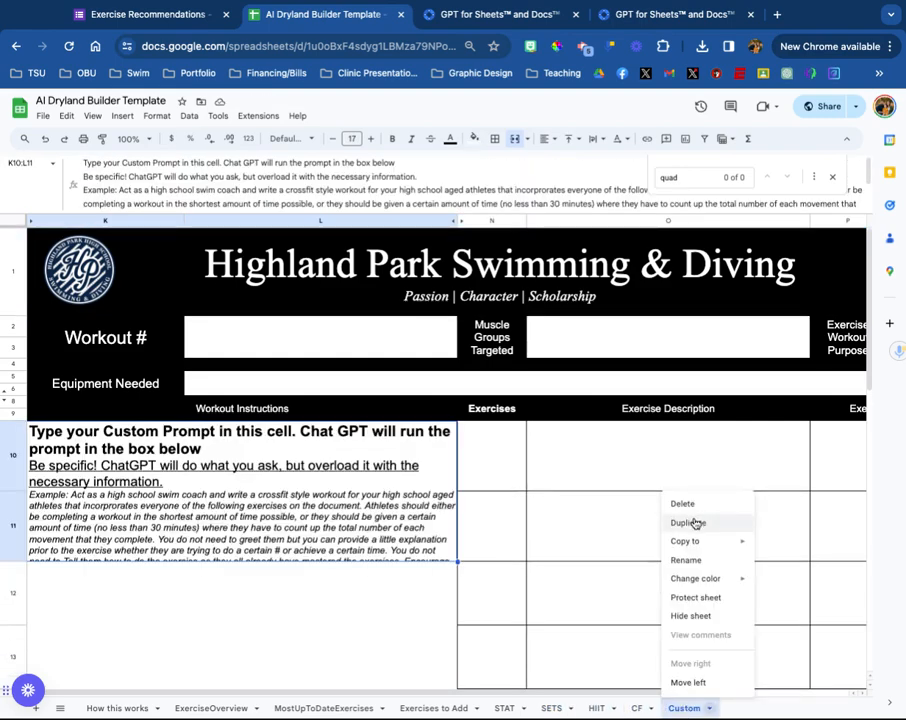
pyautogui.press('Return')
pyautogui.doubleClick(742, 708)
pyautogui.write('1')
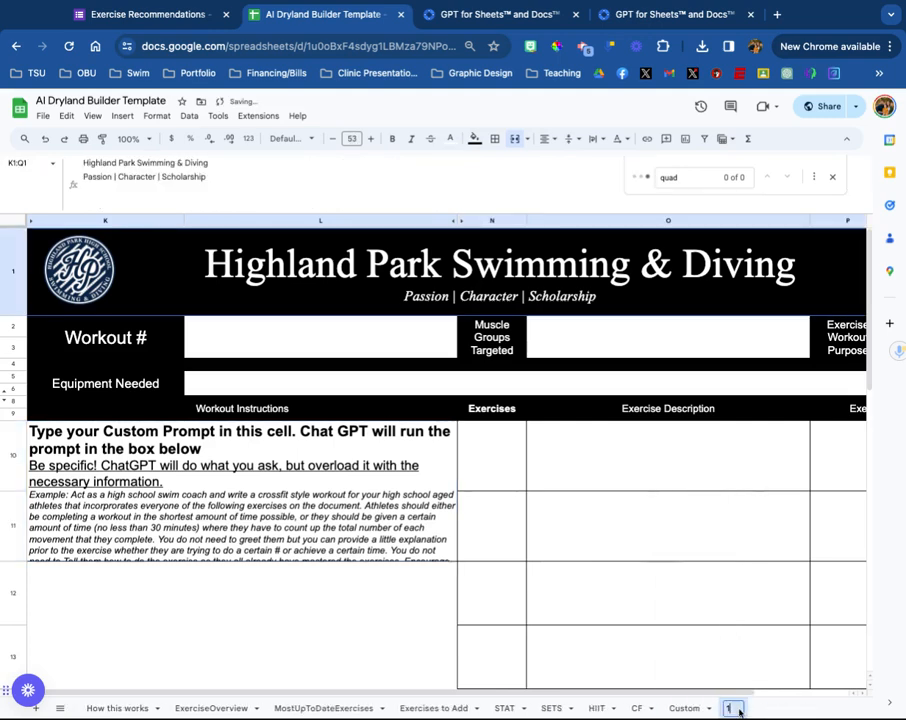
pyautogui.press('Return')
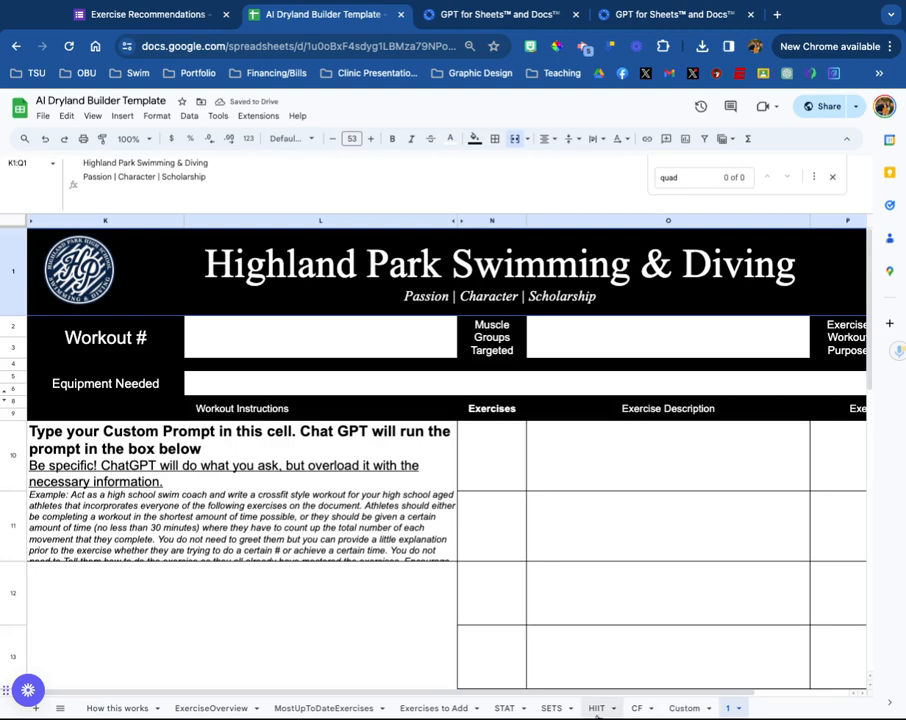
# Replace sheet 1's custom prompt with a request for a fun gamelike dryland workout for swimmers, roughly 30 minutes long, with access to all required equipment
pyautogui.click(272, 450)
pyautogui.scroll(-1, 270, 457)
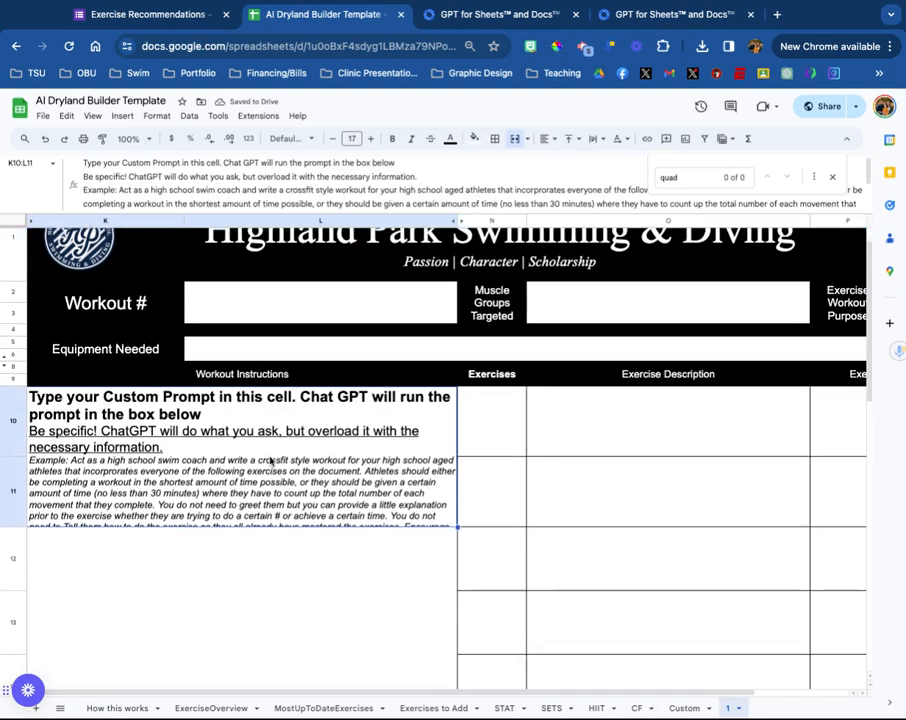
pyautogui.scroll(1, 266, 460)
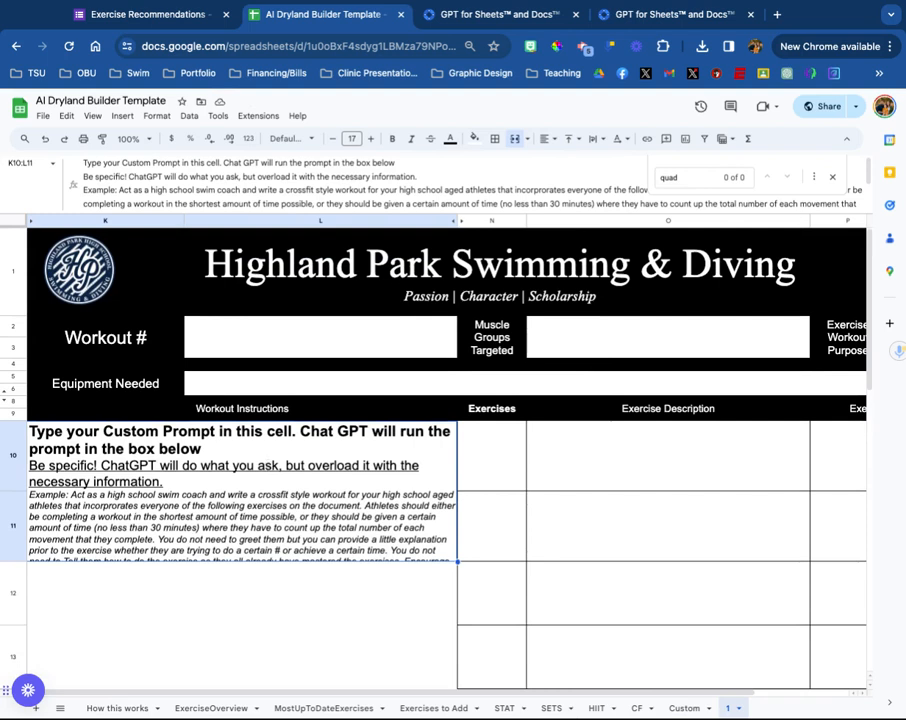
pyautogui.write('Le')
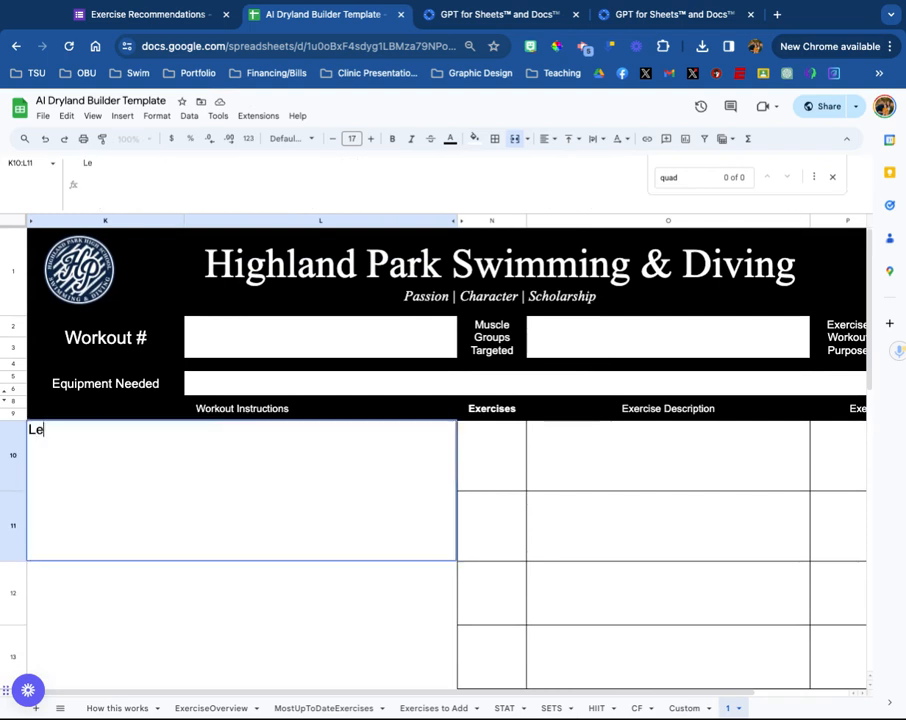
pyautogui.write("t's make a fun ")
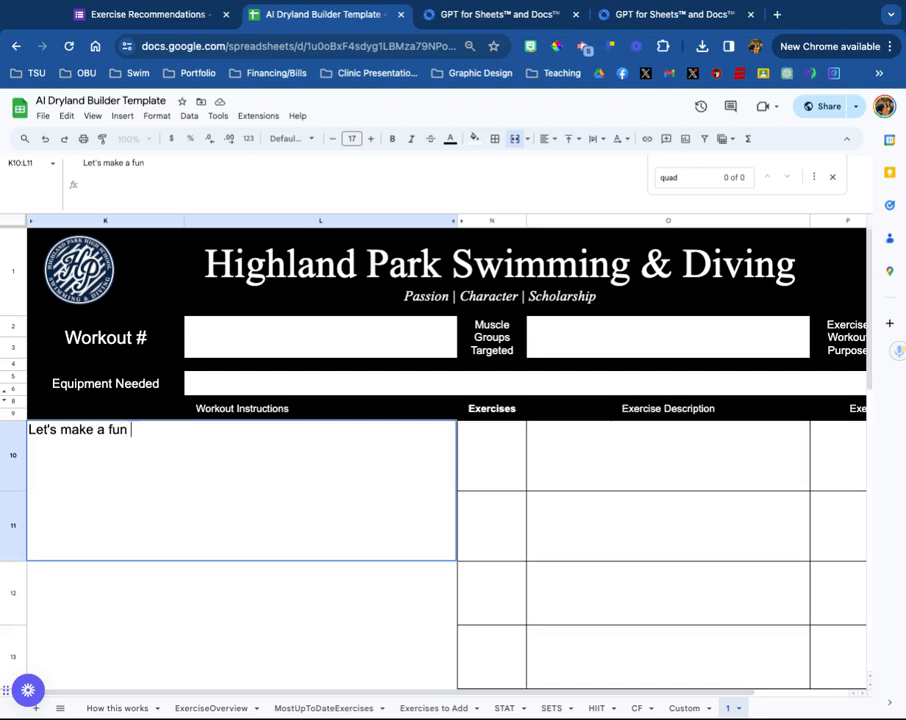
pyautogui.write('gamelike dryland workout fo')
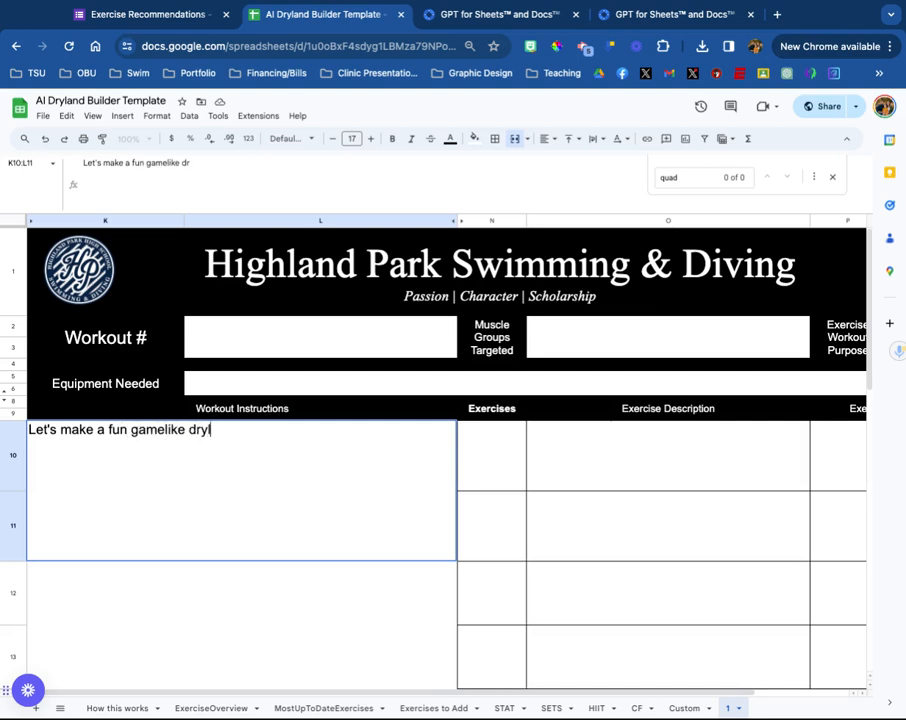
pyautogui.write('r my')
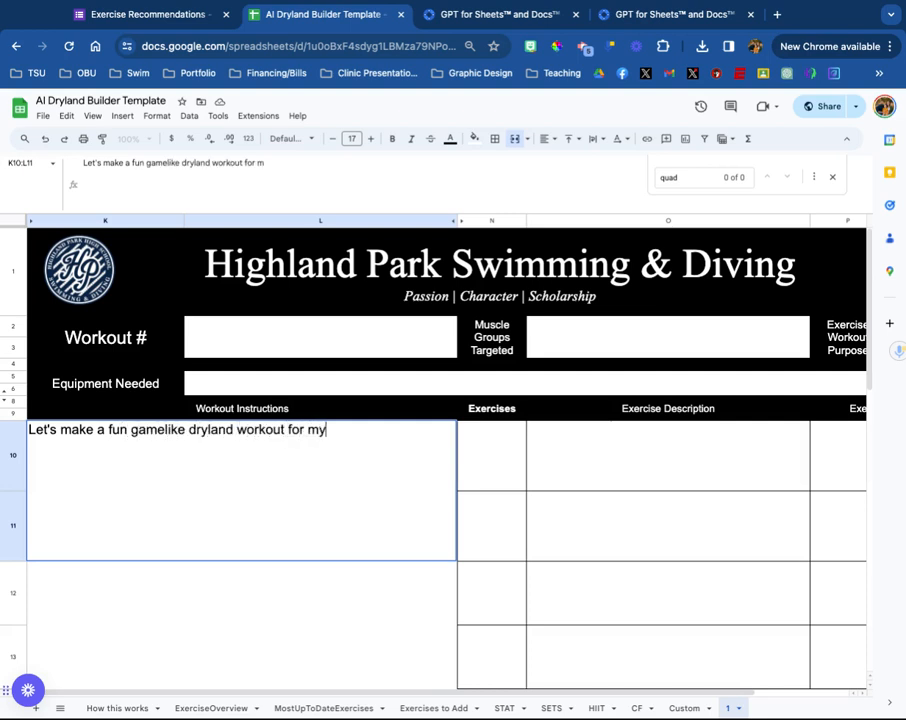
pyautogui.write(' swimmers. It sh')
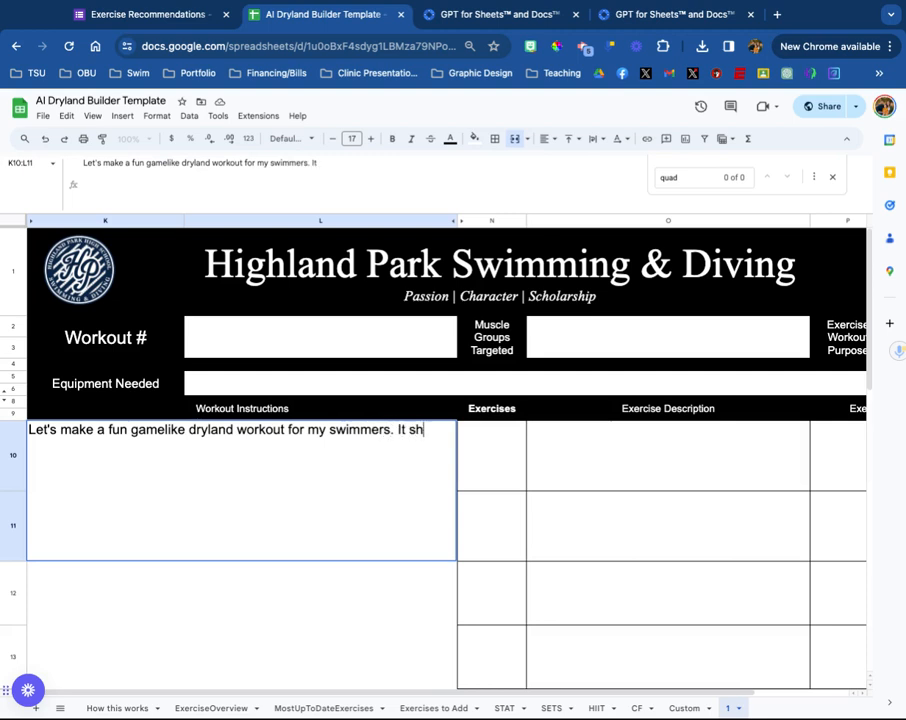
pyautogui.write('ould be roughly')
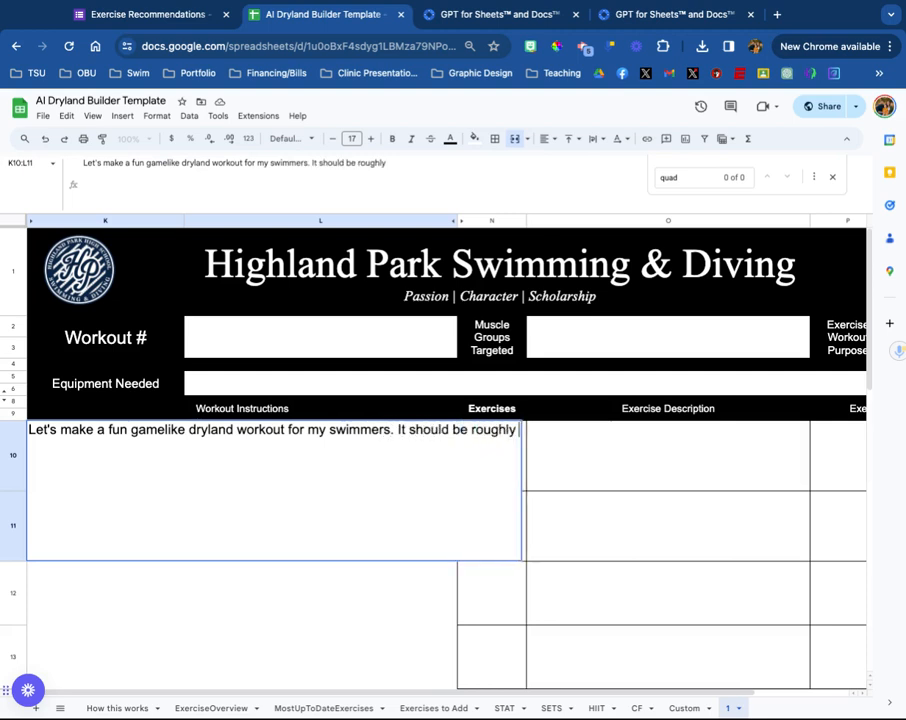
pyautogui.write(' 30 minutes lo')
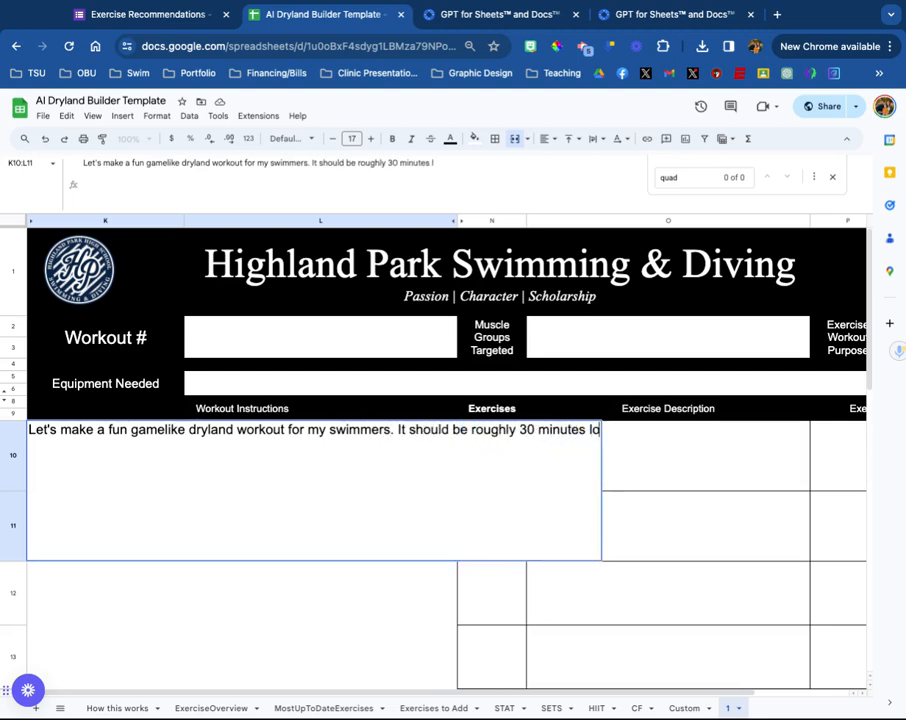
pyautogui.write('ng and you have')
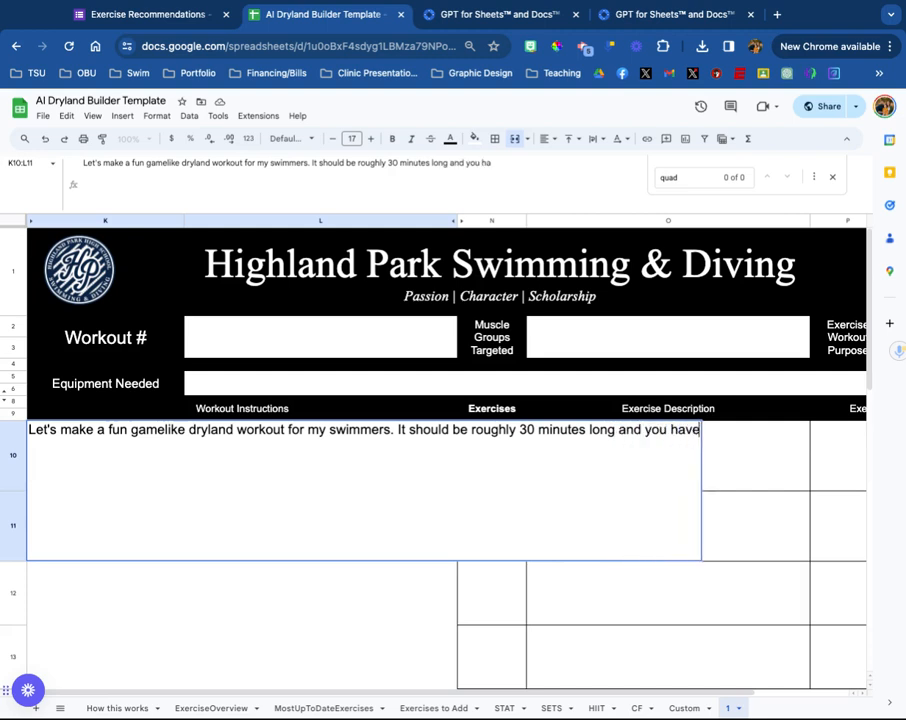
pyautogui.write(' access to all')
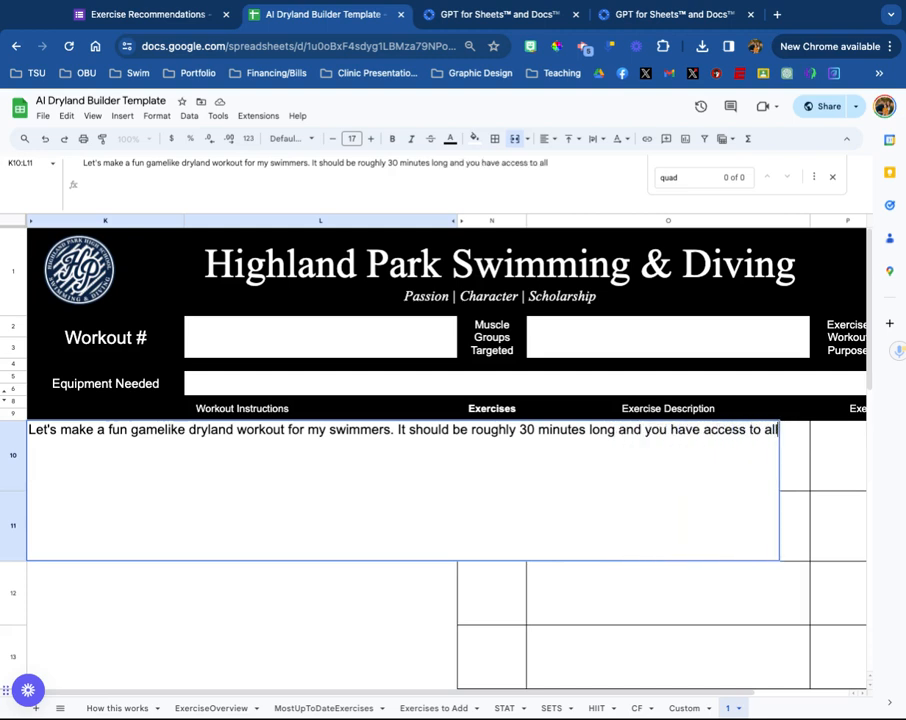
pyautogui.write(' of the re')
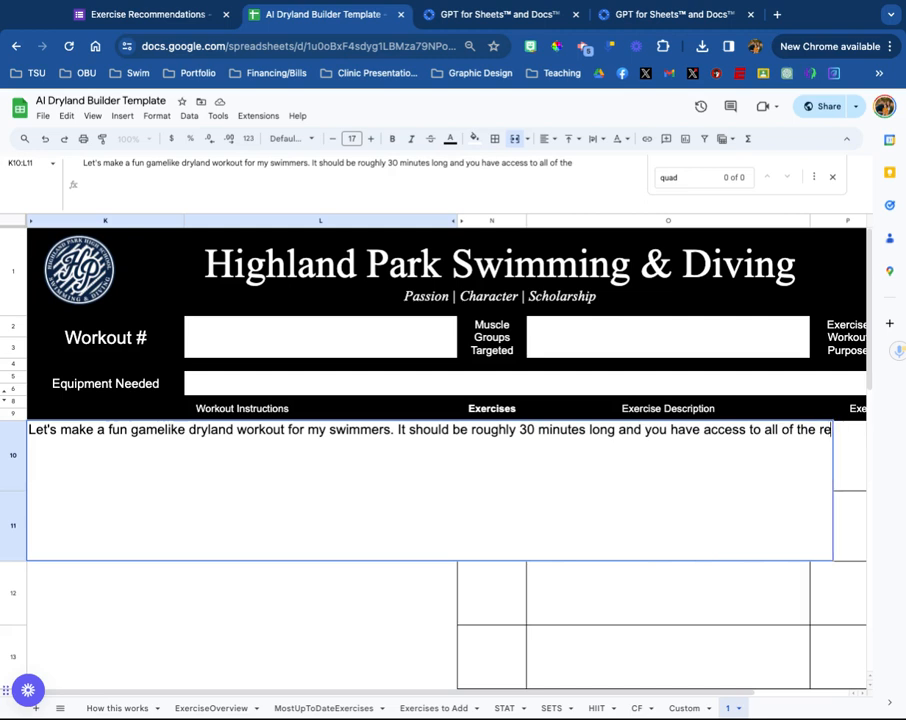
pyautogui.write('quired equipme')
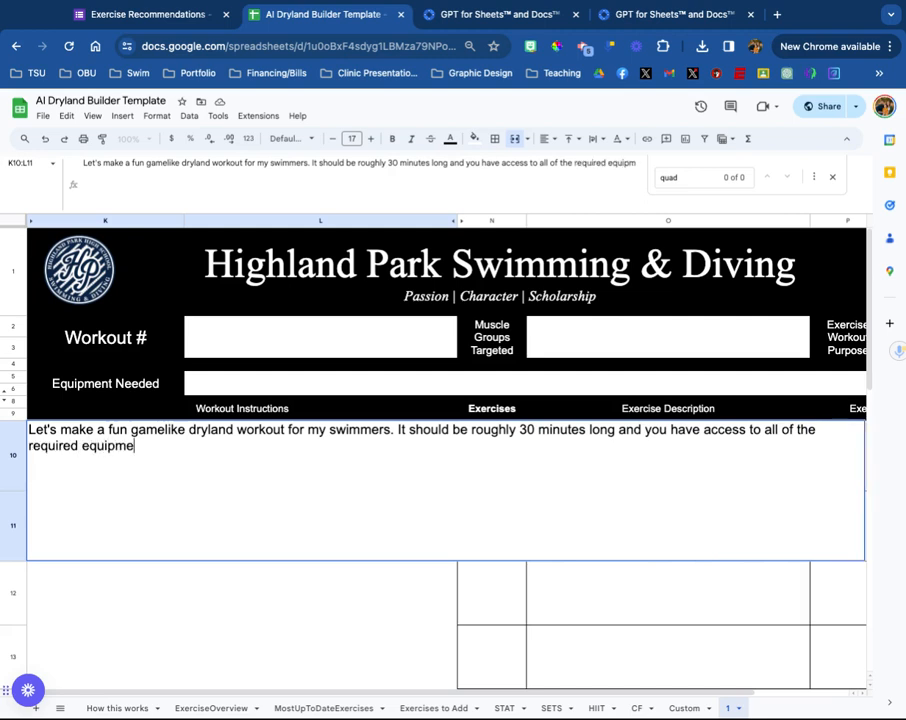
pyautogui.write('nt that you would need.')
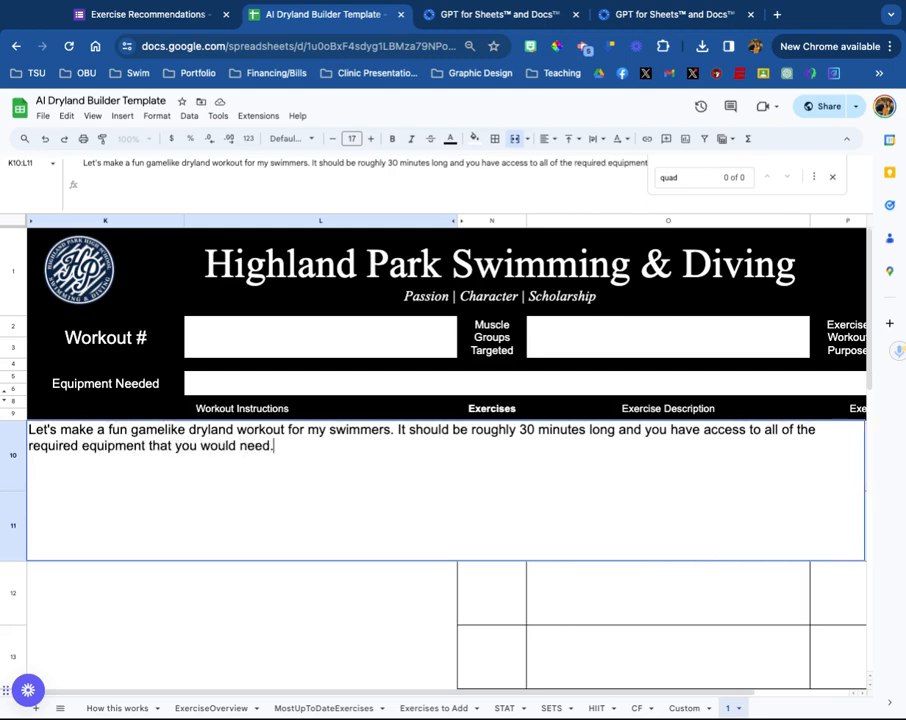
pyautogui.press('Return')
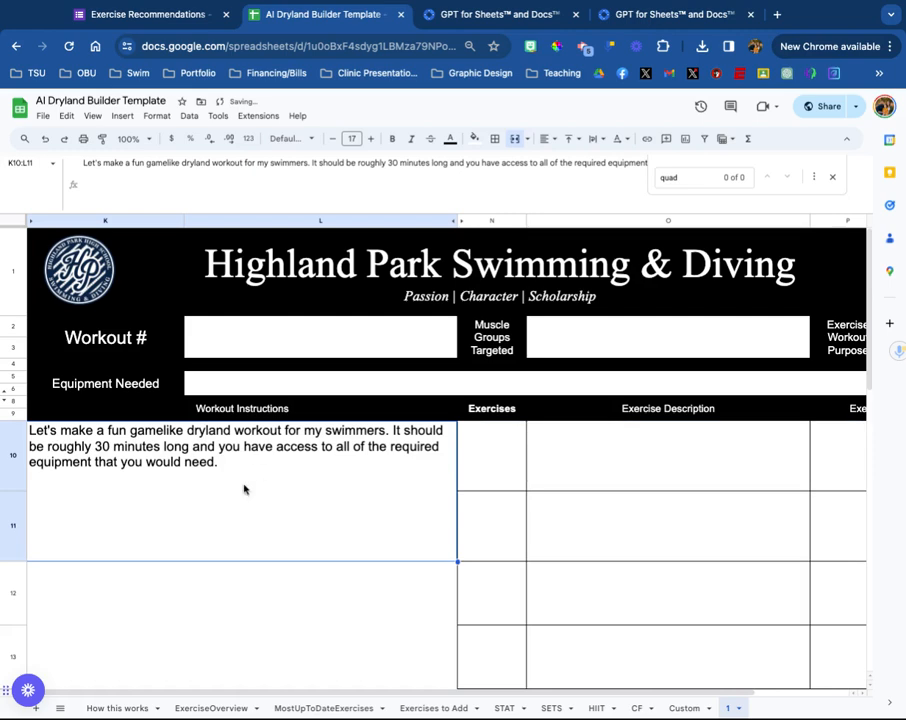
# Inspect the GPT output cell below the prompt and the first exercise row with its description on sheet 1
pyautogui.click(251, 576)
pyautogui.scroll(-3, 265, 582)
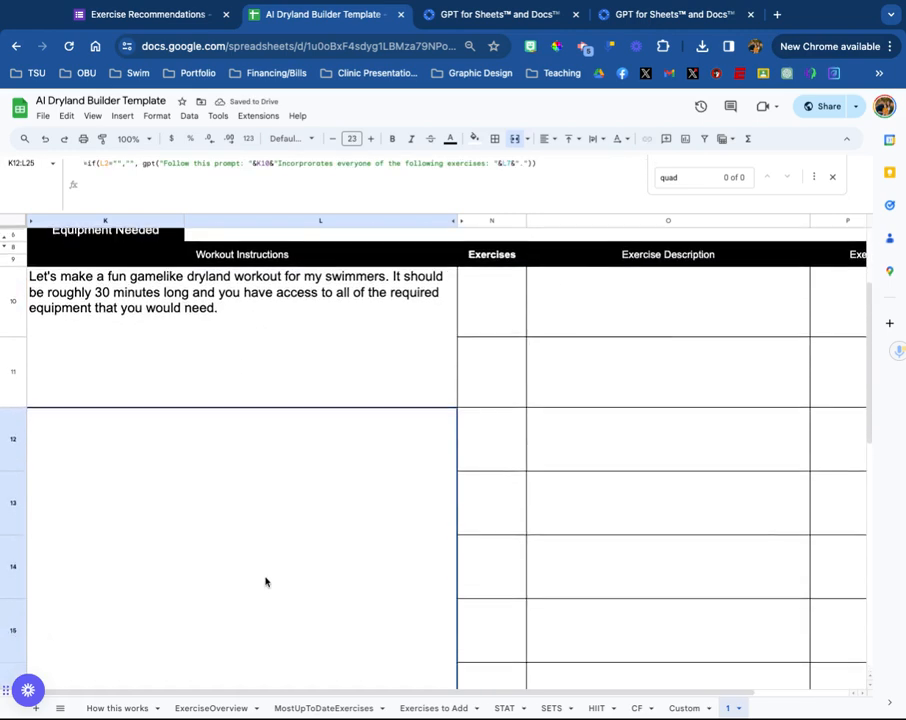
pyautogui.scroll(2, 265, 581)
pyautogui.click(490, 395)
pyautogui.hotkey('shift', 'Right')
pyautogui.hotkey('shift', 'Right')
pyautogui.hotkey('shift', 'Right')
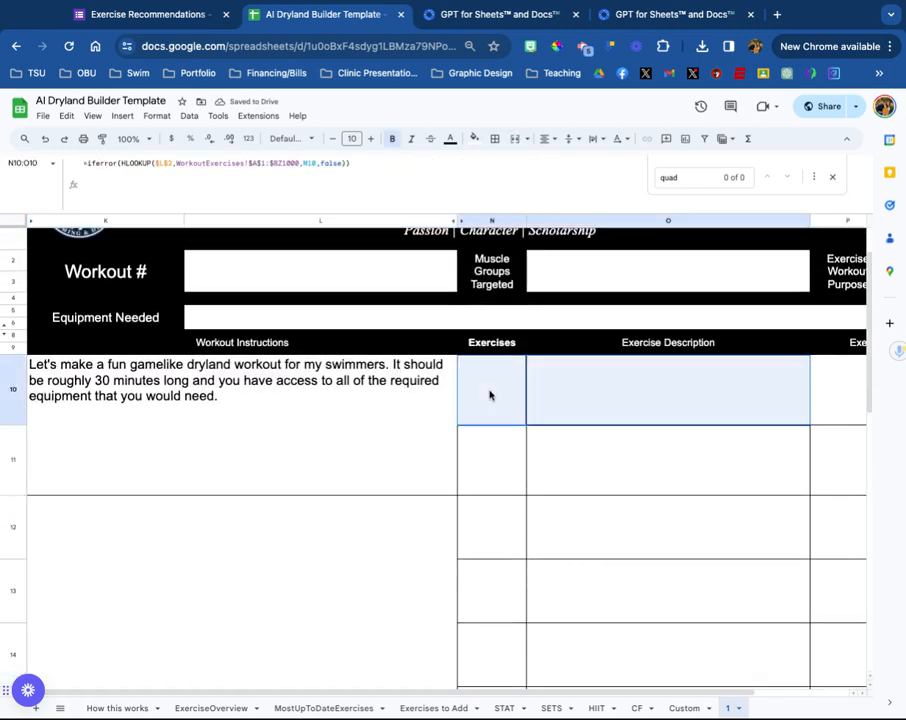
# Look over the exercise name and description rows down to the end of the table on sheet 1
pyautogui.hotkey('shift', 'Down')
pyautogui.hotkey('shift', 'Down')
pyautogui.hotkey('shift', 'Down')
pyautogui.hotkey('shift', 'Down')
pyautogui.hotkey('shift', 'Down')
pyautogui.hotkey('shift', 'Down')
pyautogui.hotkey('shift', 'Down')
pyautogui.hotkey('shift', 'Down')
pyautogui.hotkey('shift', 'Down')
pyautogui.hotkey('shift', 'Down')
pyautogui.hotkey('shift', 'Down')
pyautogui.hotkey('shift', 'Down')
pyautogui.hotkey('shift', 'Down')
pyautogui.hotkey('shift', 'Down')
pyautogui.hotkey('shift', 'Down')
pyautogui.click(758, 428)
pyautogui.scroll(10, 750, 430)
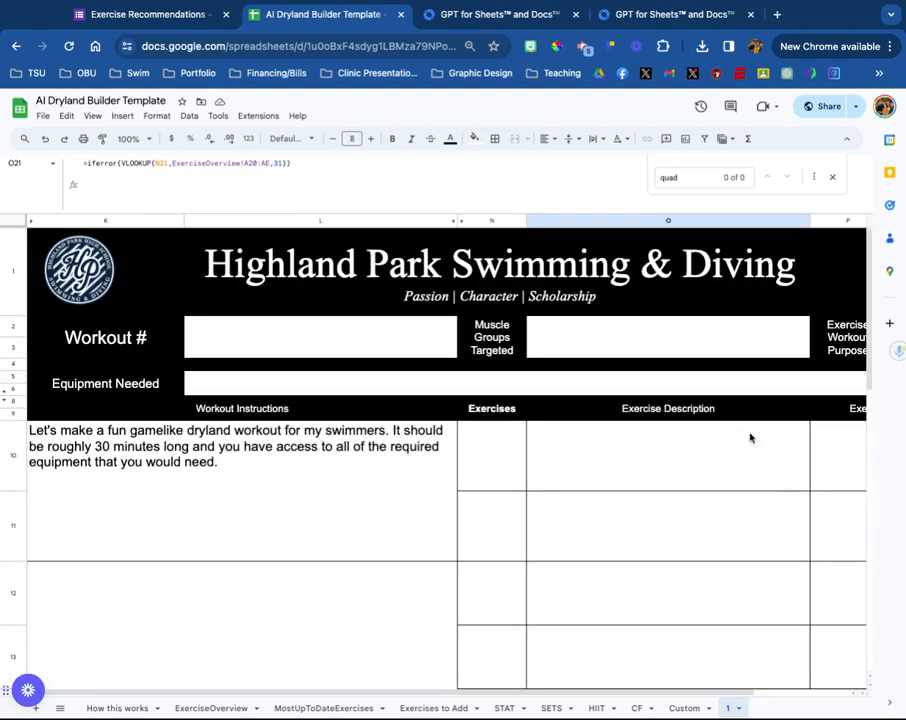
# Enter 1 as the Workout # on sheet 1
pyautogui.click(278, 345)
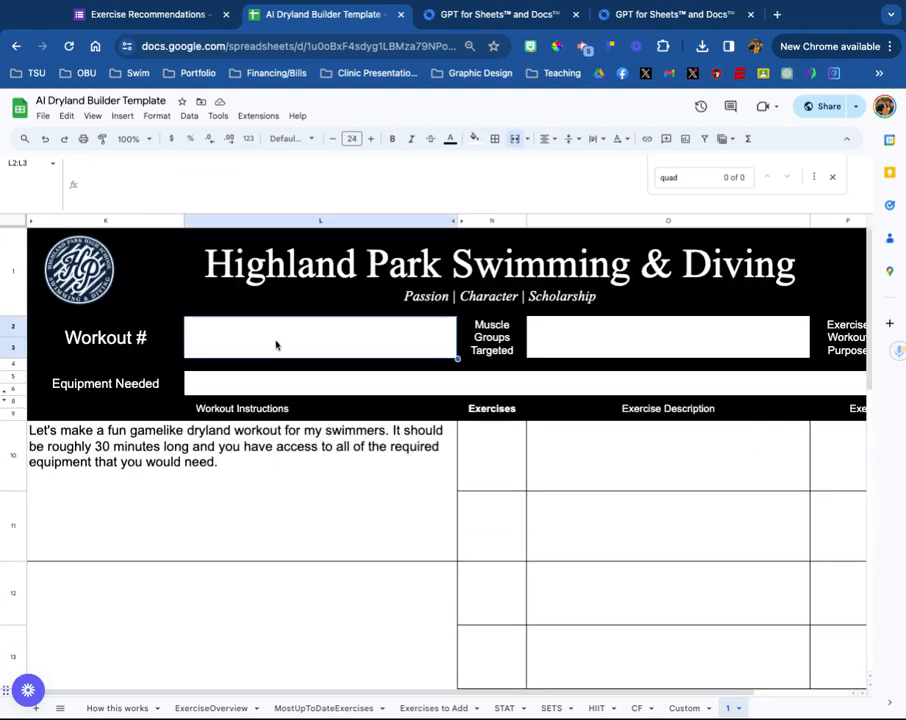
pyautogui.write('1')
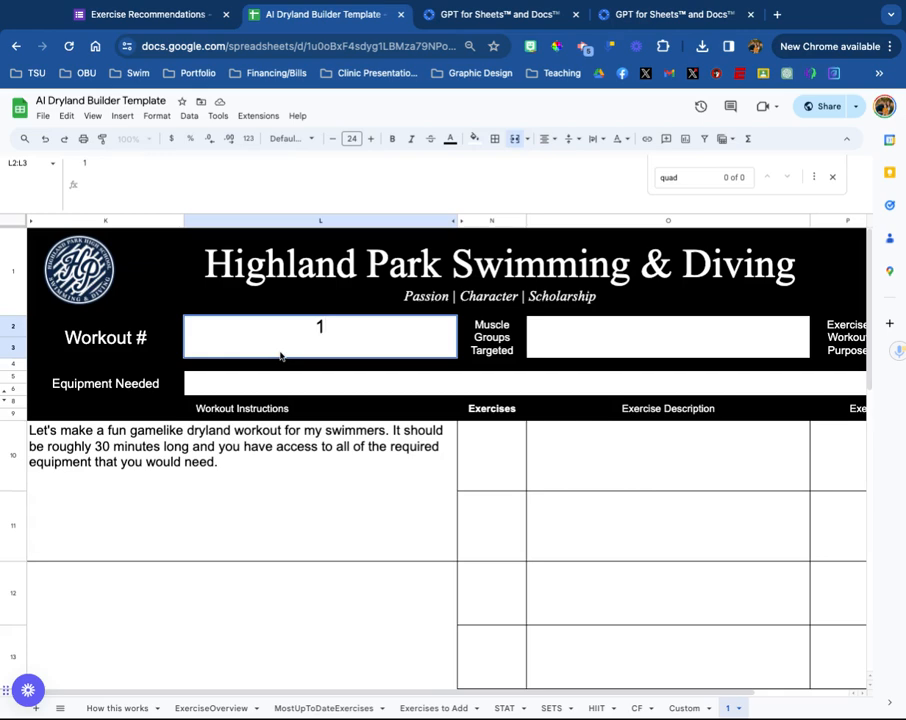
pyautogui.press('Return')
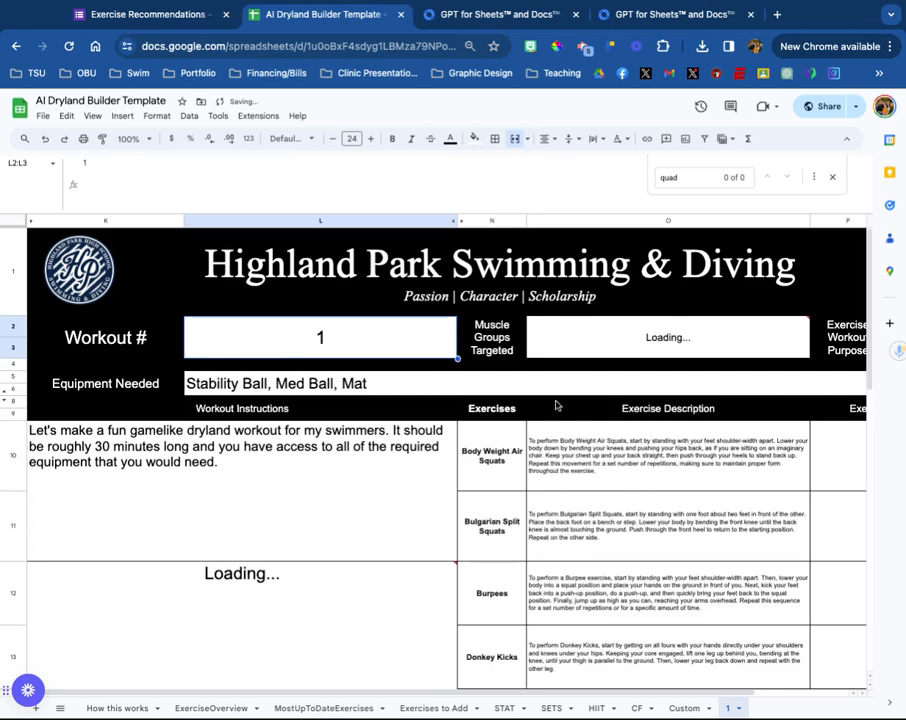
# Review the listed exercises with their descriptions and QR codes, plus the Muscle Groups Targeted cell for workout 1
pyautogui.click(516, 457)
pyautogui.hotkey('shift', 'Right')
pyautogui.hotkey('shift', 'Right')
pyautogui.hotkey('shift', 'Down')
pyautogui.hotkey('shift', 'Down')
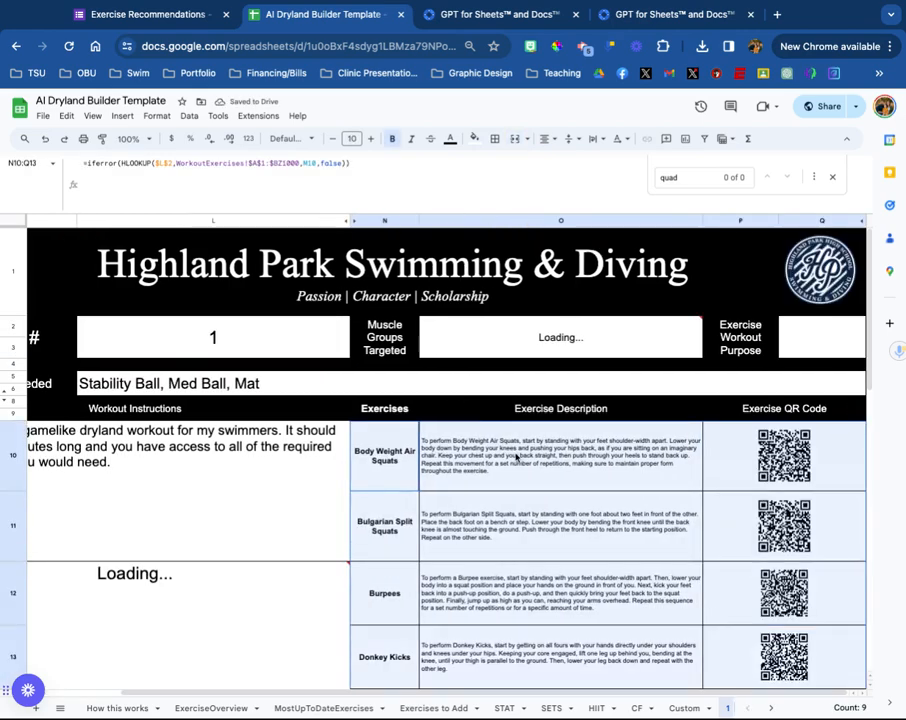
pyautogui.hotkey('shift', 'Down')
pyautogui.hotkey('shift', 'Down')
pyautogui.hotkey('shift', 'Down')
pyautogui.hotkey('shift', 'Down')
pyautogui.hotkey('shift', 'Down')
pyautogui.hotkey('shift', 'Down')
pyautogui.hotkey('shift', 'Down')
pyautogui.hotkey('shift', 'Down')
pyautogui.hotkey('shift', 'Down')
pyautogui.scroll(-5, 790, 584)
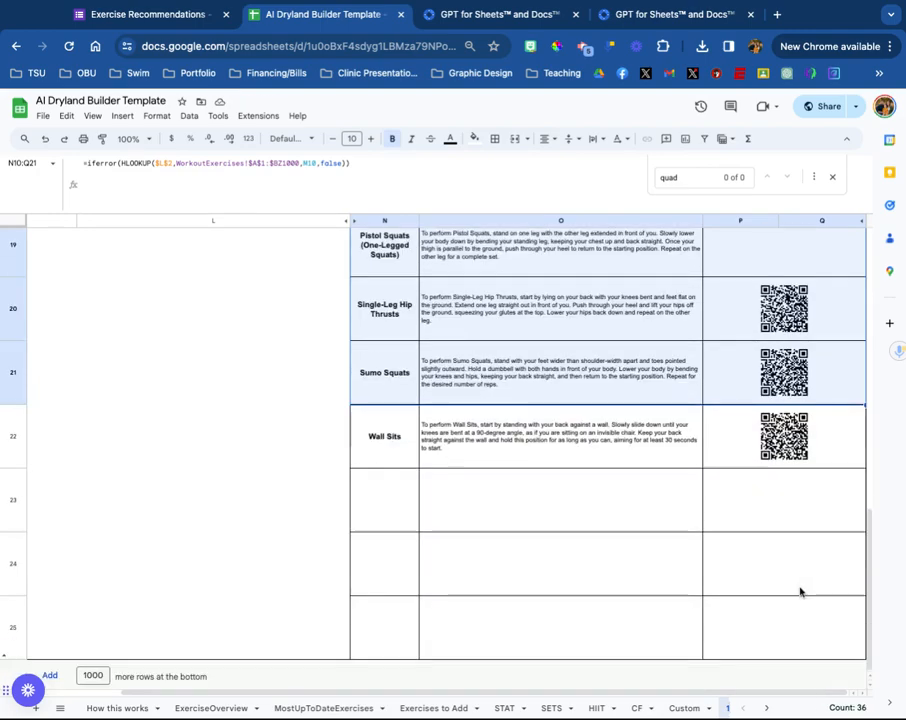
pyautogui.scroll(15, 790, 584)
pyautogui.scroll(2, 790, 584)
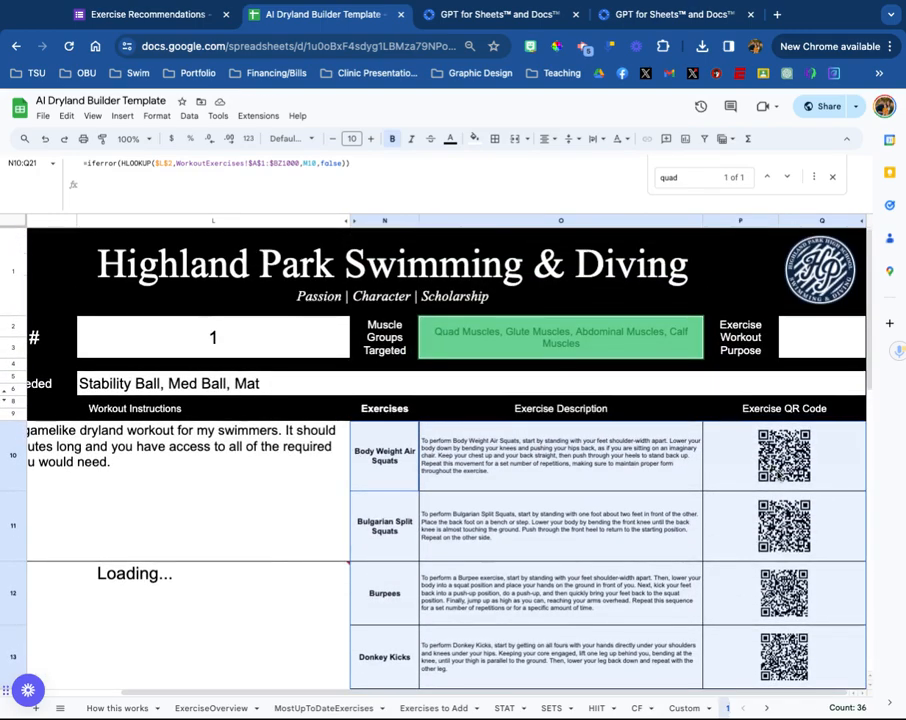
pyautogui.click(443, 343)
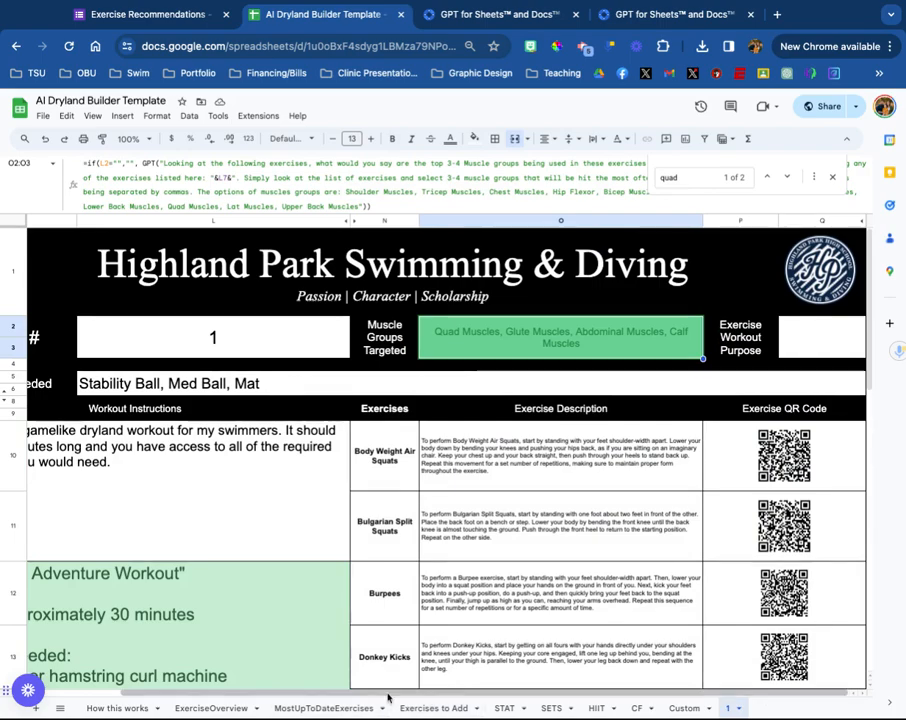
# Reduce the font size of the generated workout instructions to 12 so the whole text fits its merged cell
pyautogui.hscroll(-2, 174, 557)
pyautogui.scroll(-2, 172, 560)
pyautogui.scroll(-5, 172, 558)
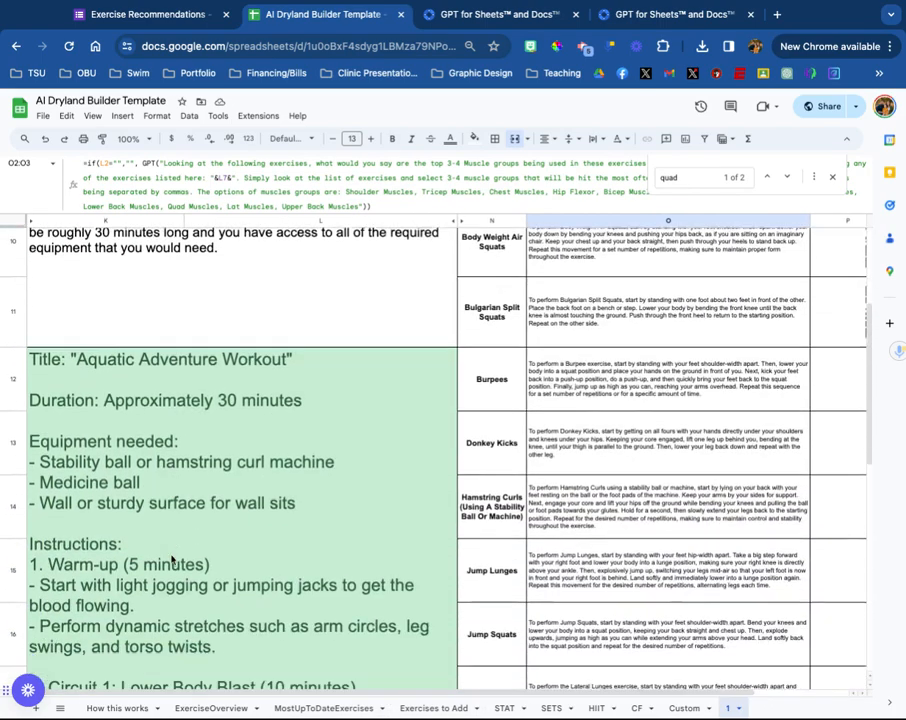
pyautogui.click(181, 505)
pyautogui.scroll(-2, 181, 505)
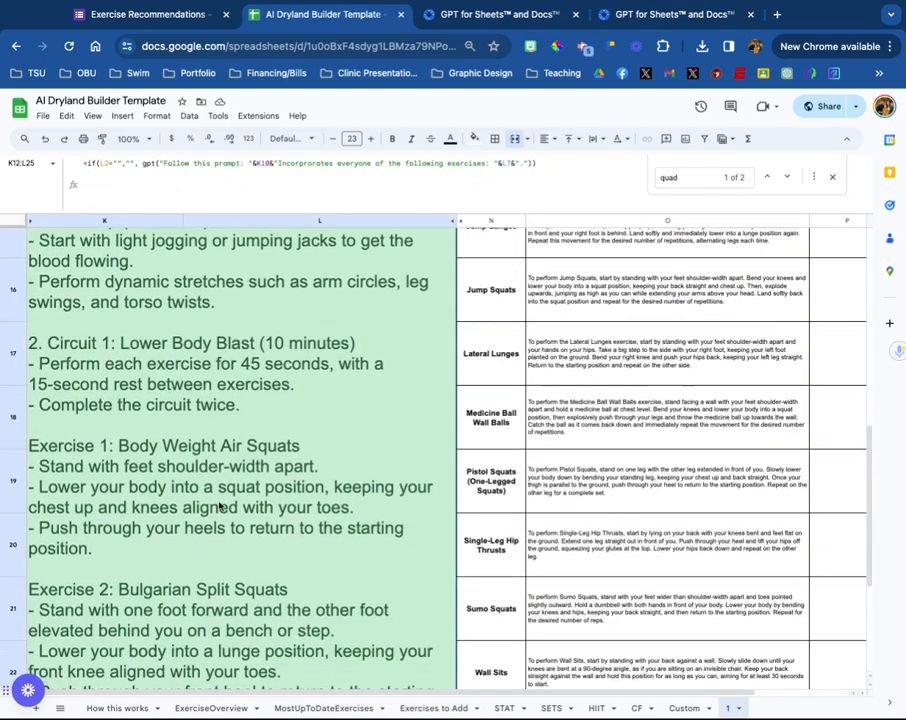
pyautogui.click(333, 139)
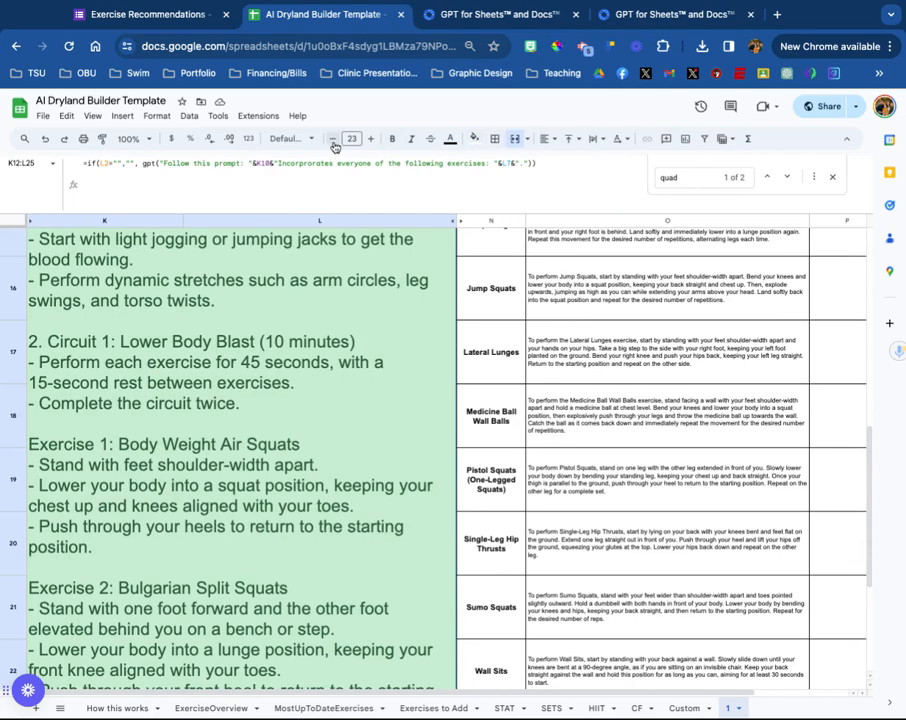
pyautogui.click(333, 139)
pyautogui.click(333, 140)
pyautogui.click(333, 140)
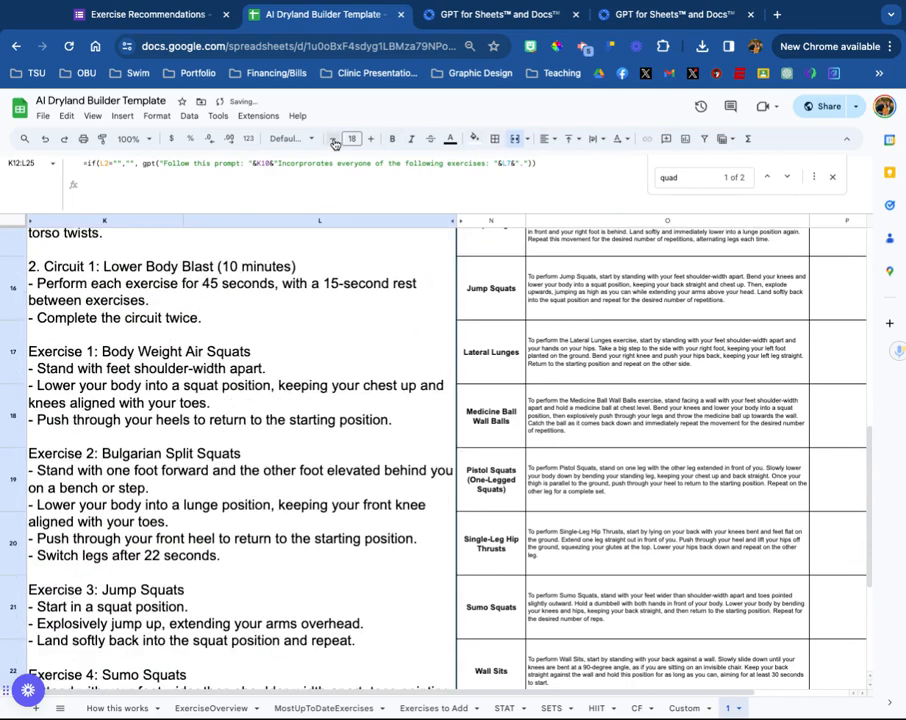
pyautogui.click(333, 140)
pyautogui.click(333, 140)
pyautogui.click(333, 140)
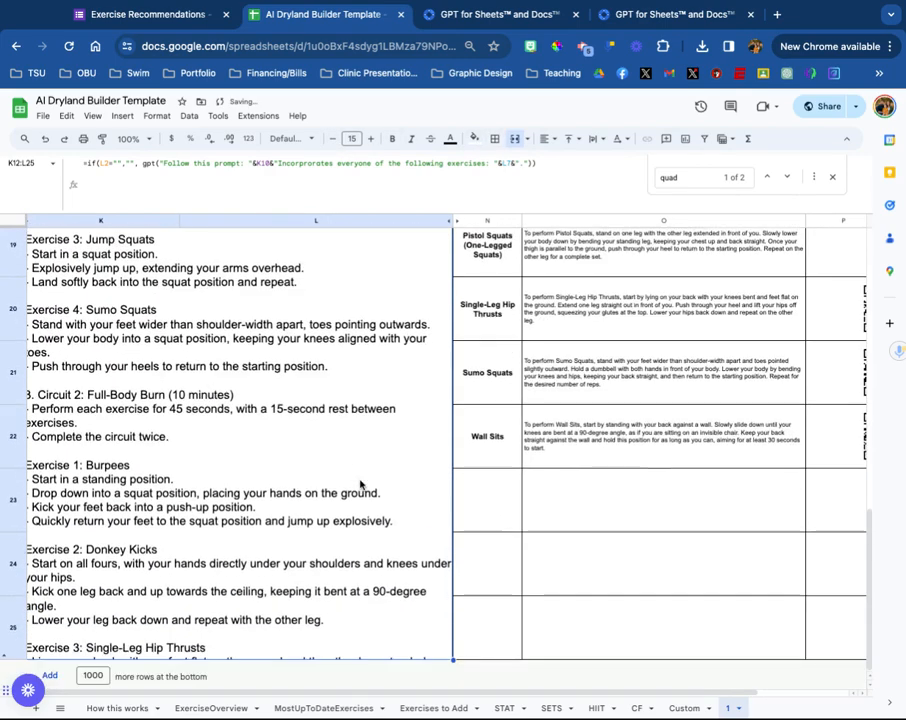
pyautogui.click(333, 139)
pyautogui.click(333, 139)
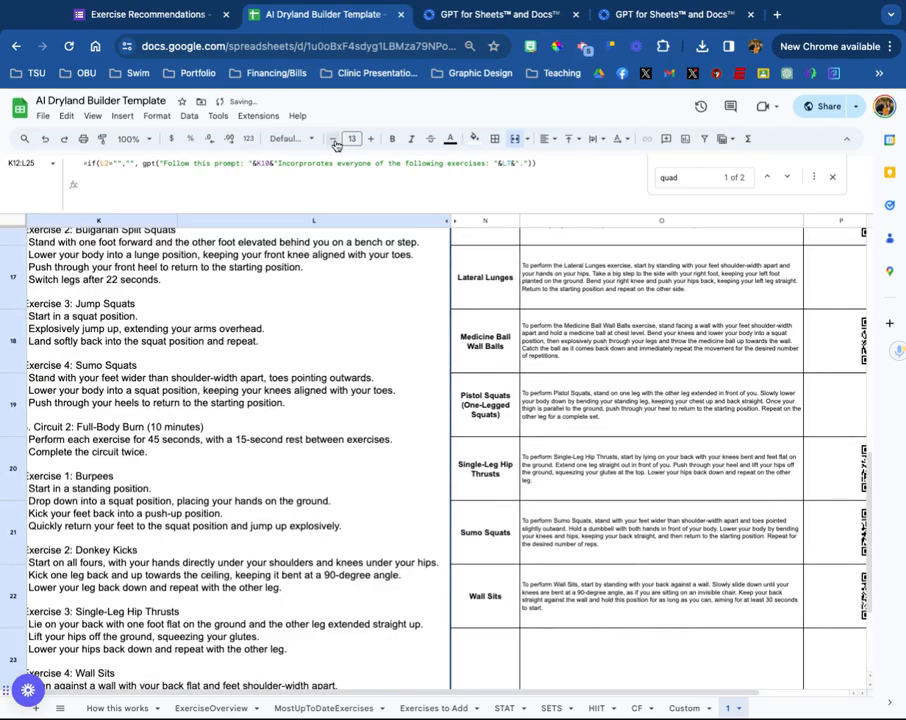
pyautogui.click(333, 139)
pyautogui.moveTo(529, 695); pyautogui.dragTo(525, 695)
pyautogui.scroll(-3, 392, 531)
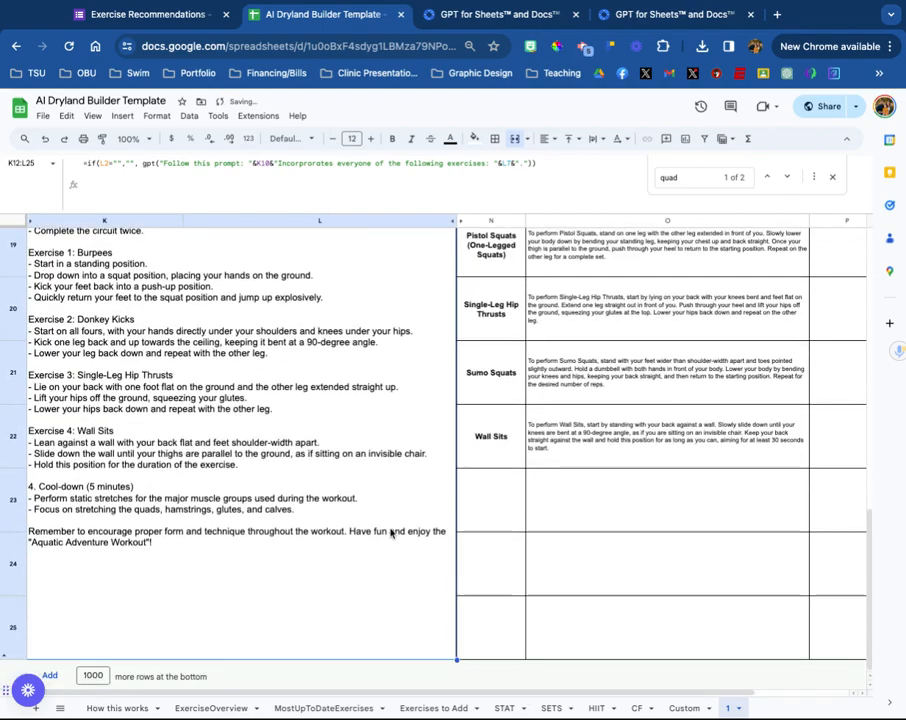
# Try to append "All of the athletes know how to do the exercises so don't worry about explaining how to do the movements" to the prompt
pyautogui.scroll(4, 394, 531)
pyautogui.scroll(4, 218, 404)
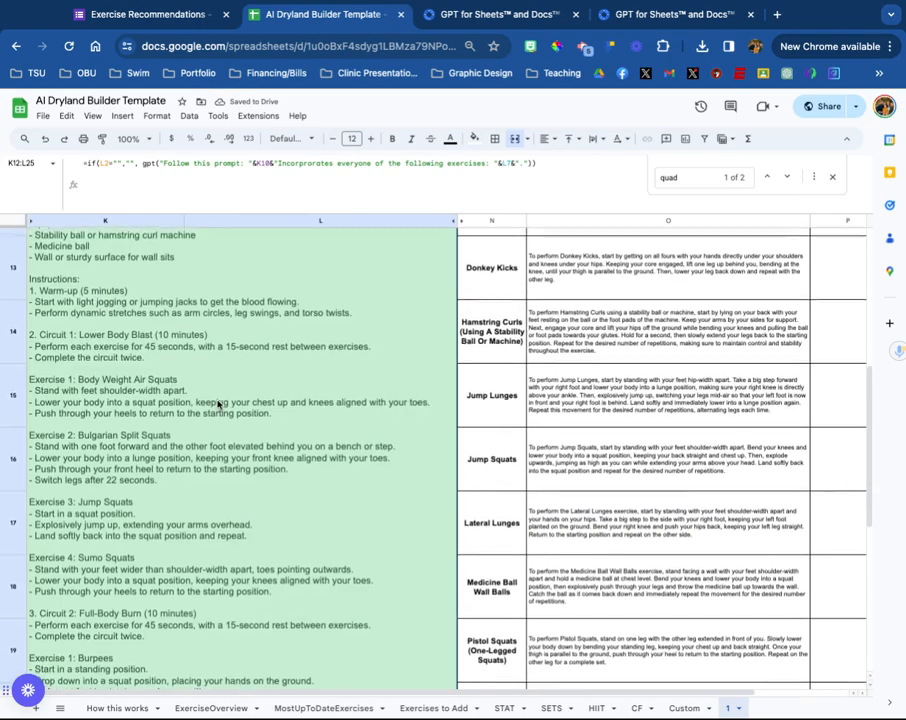
pyautogui.scroll(6, 218, 404)
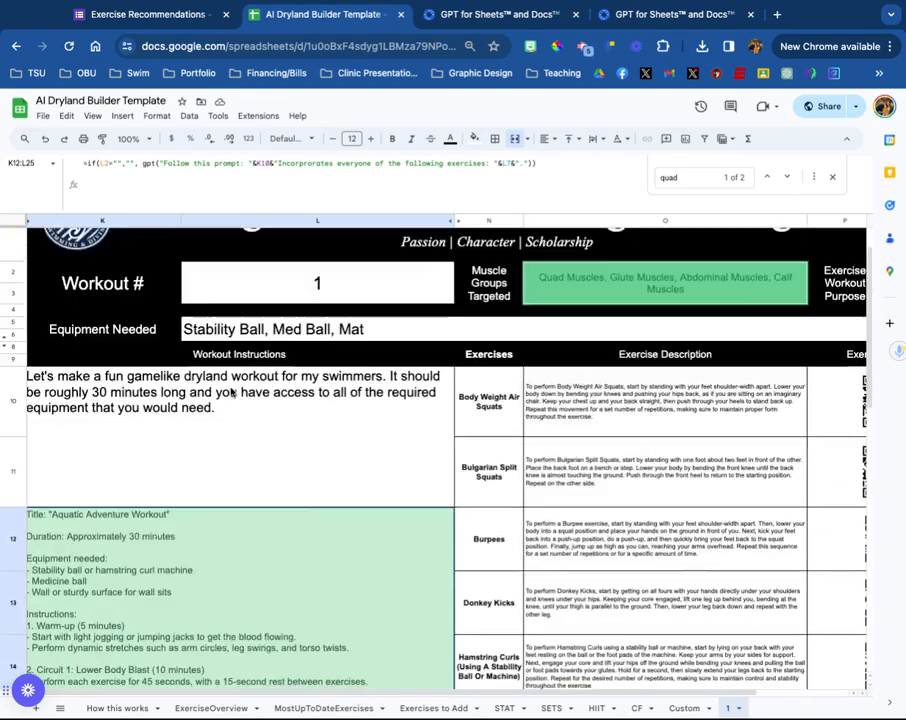
pyautogui.click(216, 446)
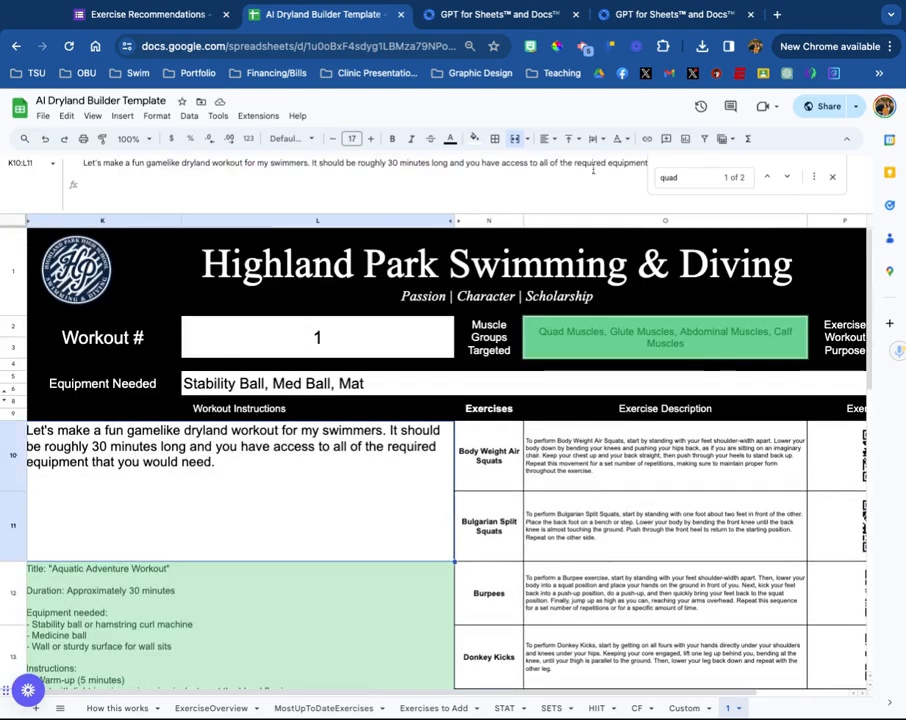
pyautogui.click(593, 167)
pyautogui.click(832, 177)
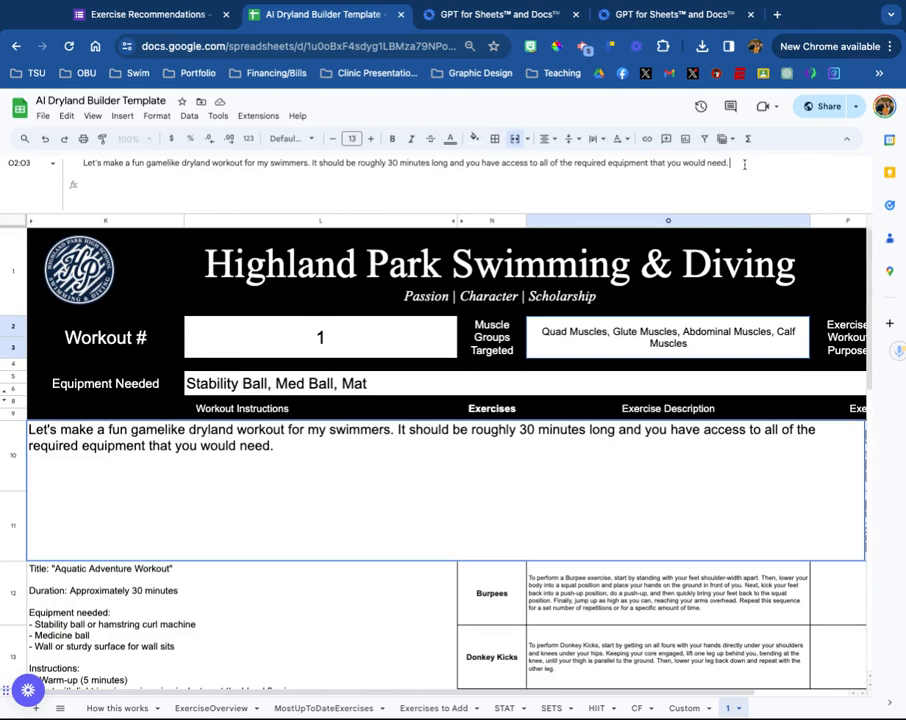
pyautogui.write('of the athlete')
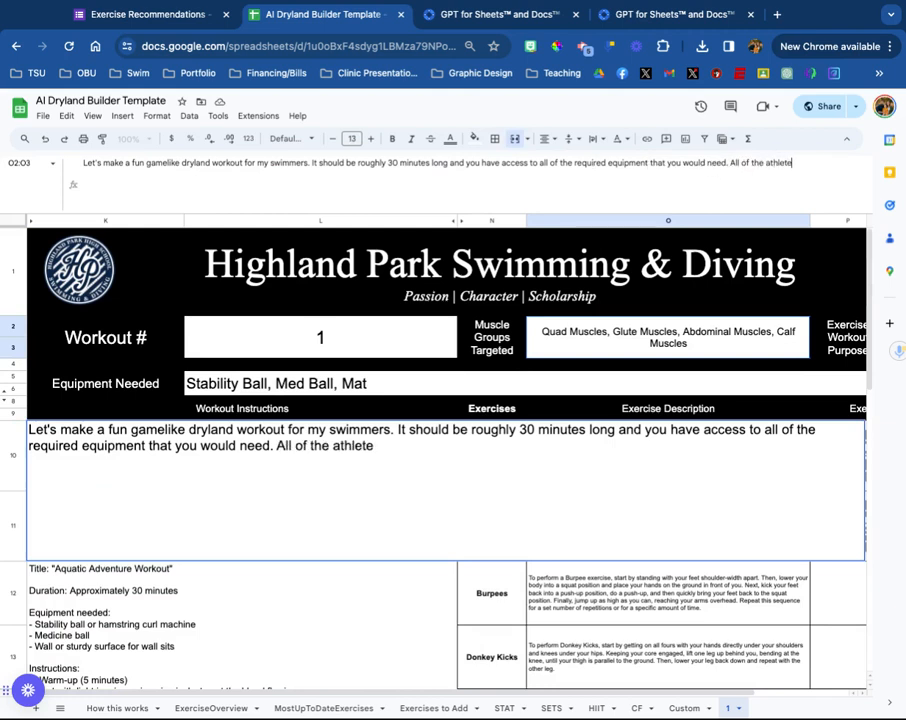
pyautogui.write('s know how to do th')
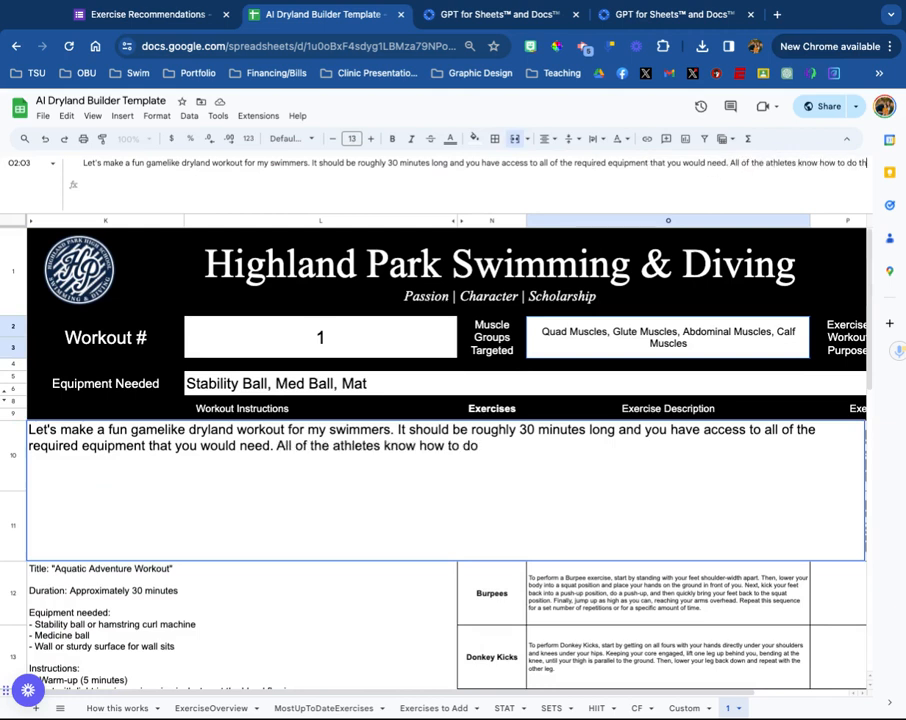
pyautogui.write('e exercises')
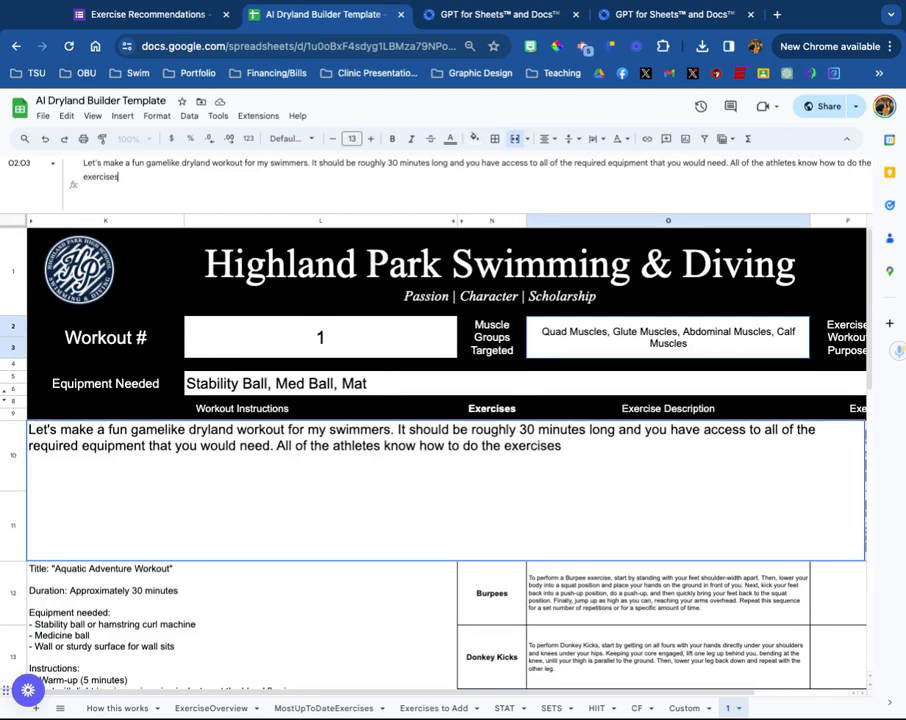
pyautogui.write(" so don't worry abo")
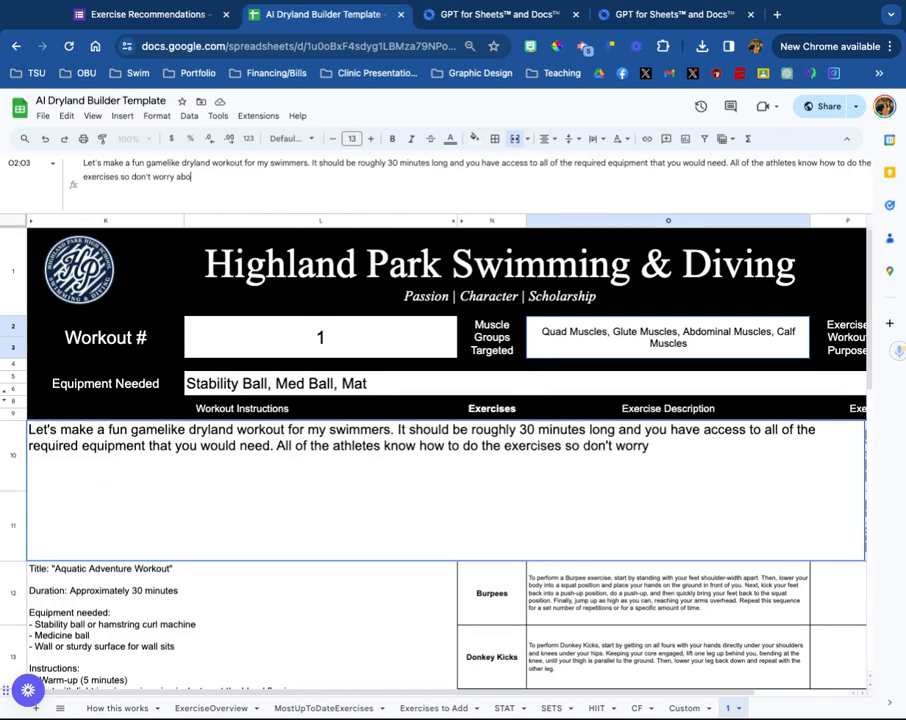
pyautogui.write('ut expla')
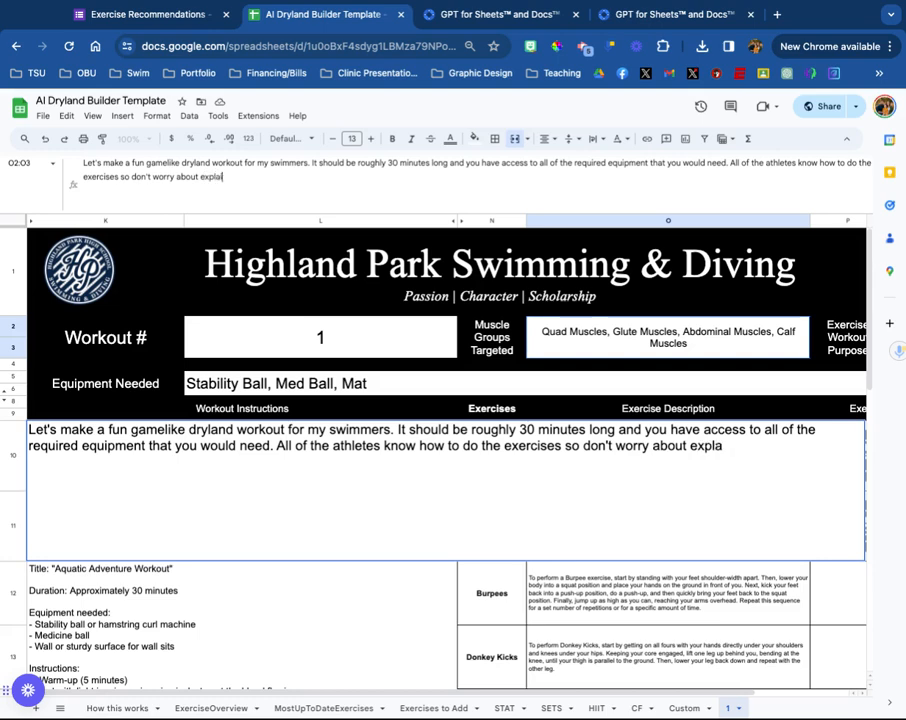
pyautogui.write('ining how to do t')
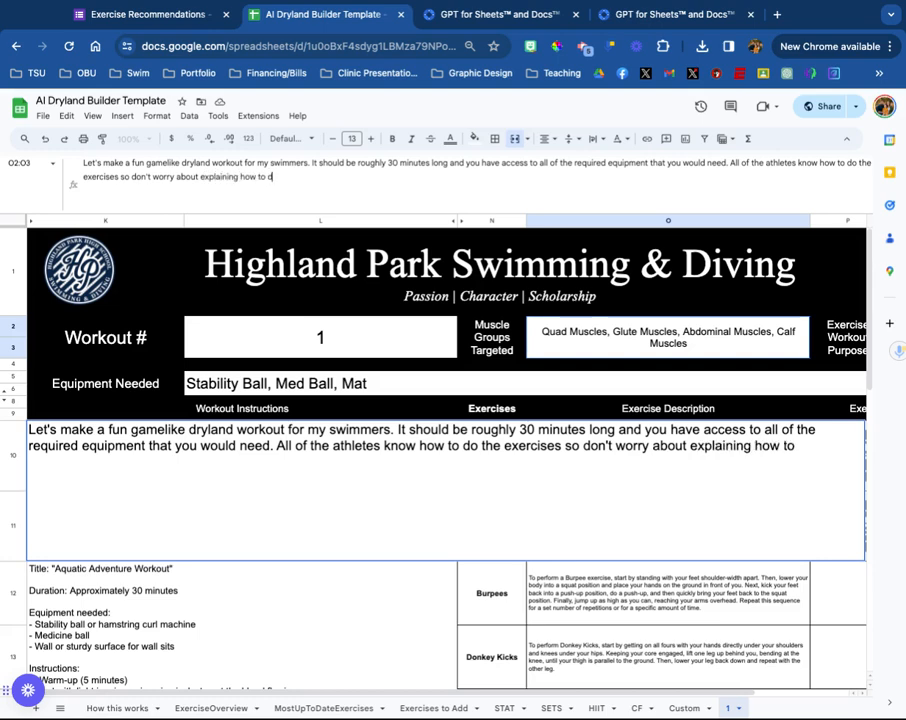
pyautogui.write('he movements')
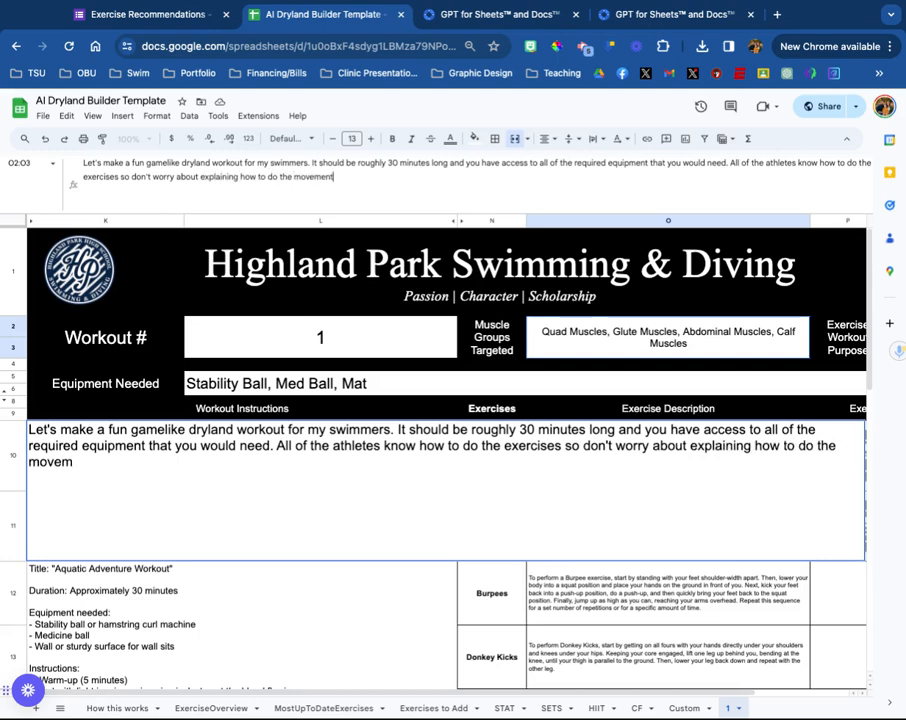
pyautogui.press('Return')
# Try pasting the generated workout instructions over their own cell as values only, and undo the paste
pyautogui.scroll(-5, 314, 486)
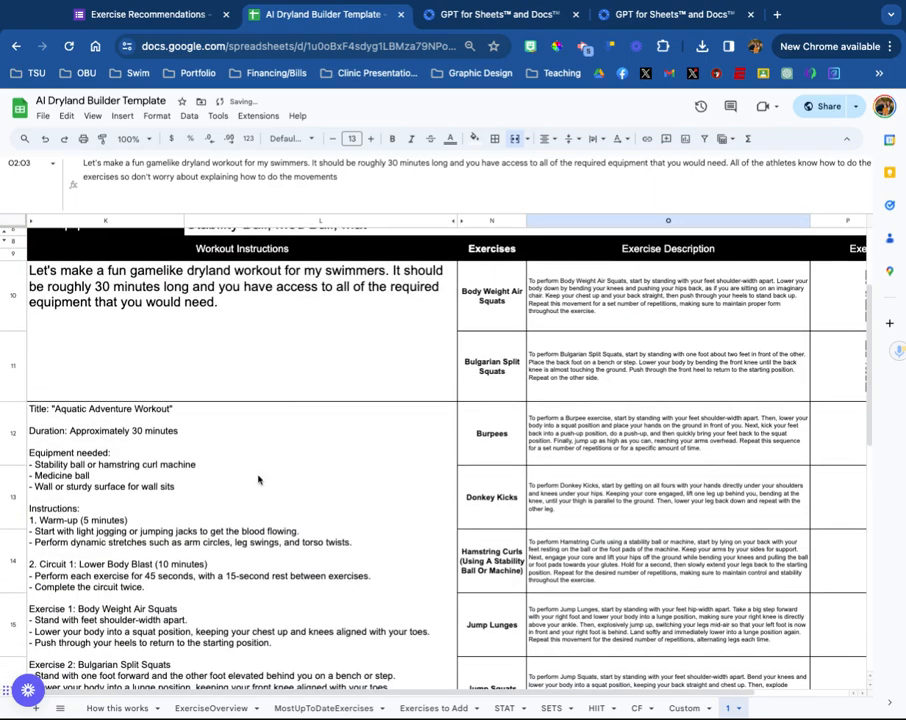
pyautogui.click(244, 466)
pyautogui.scroll(-2, 250, 462)
pyautogui.scroll(6, 300, 468)
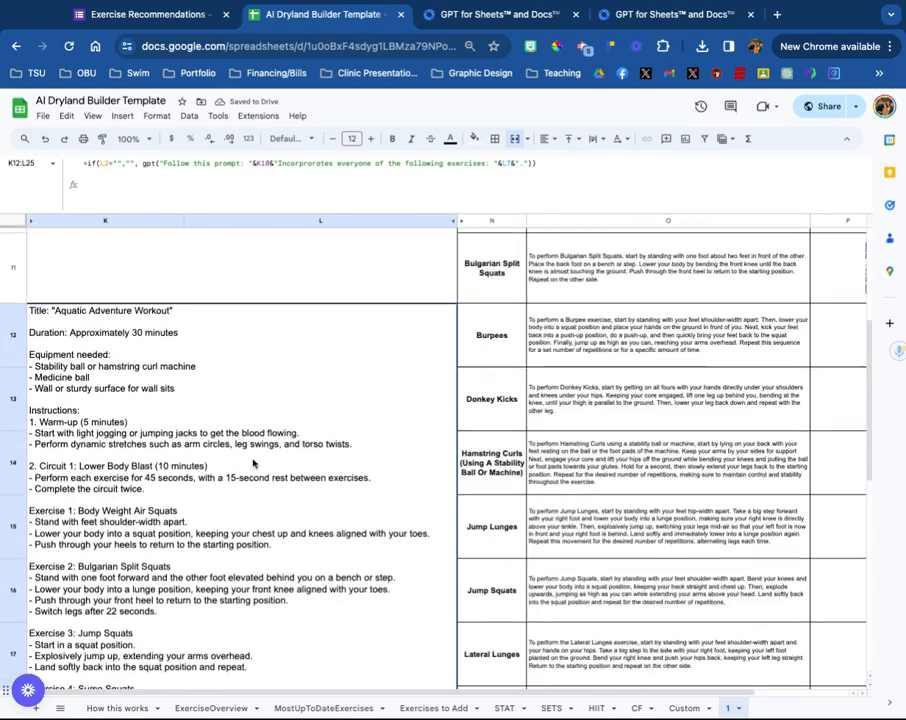
pyautogui.hotkey('ctrl', 'c')
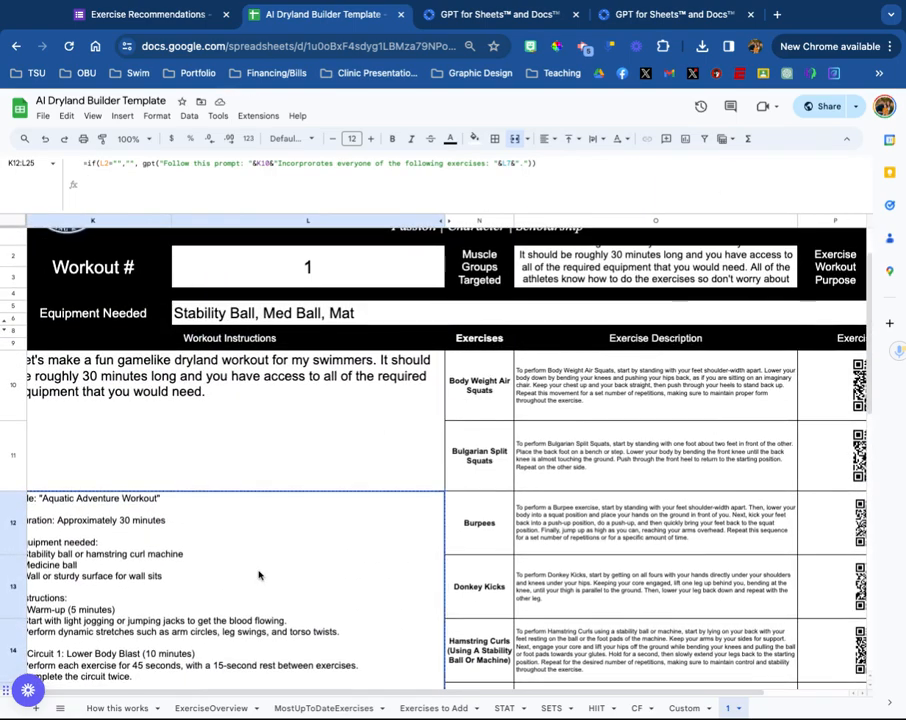
pyautogui.hotkey('ctrl', 'shift', 'v')
pyautogui.hotkey('ctrl', 'z')
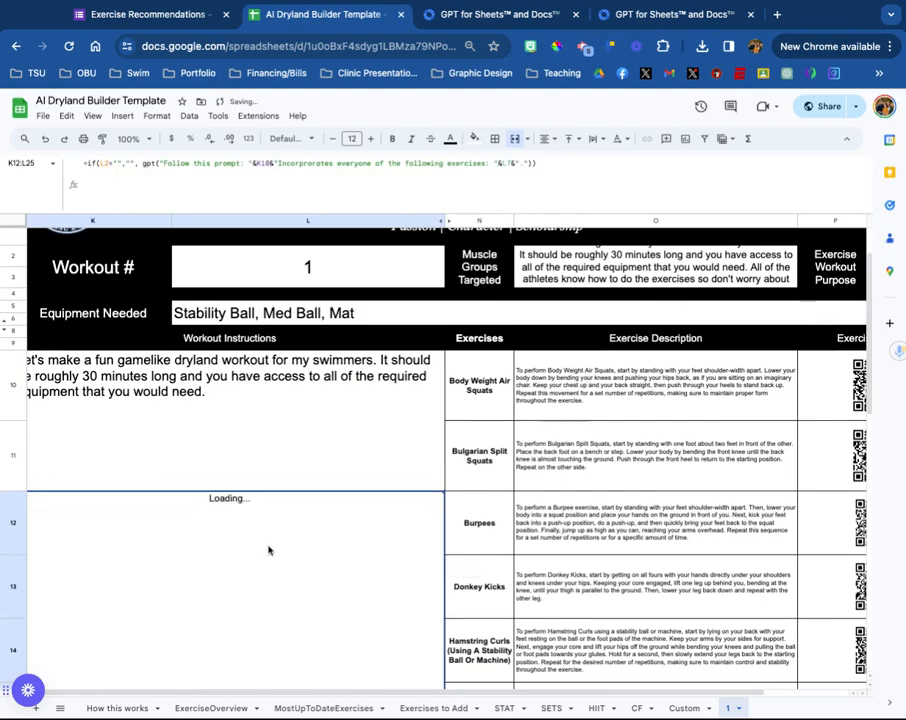
# Replace the formula in the generated workout instructions cell with its own text by copying it and pasting values only
pyautogui.scroll(-1, 290, 445)
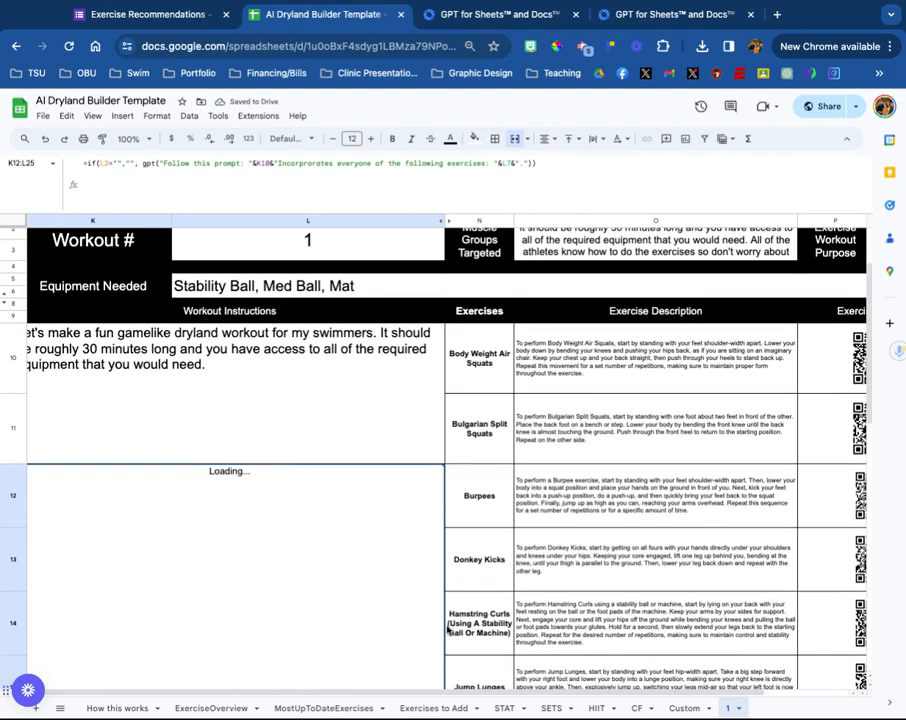
pyautogui.scroll(-2, 410, 590)
pyautogui.scroll(-2, 400, 595)
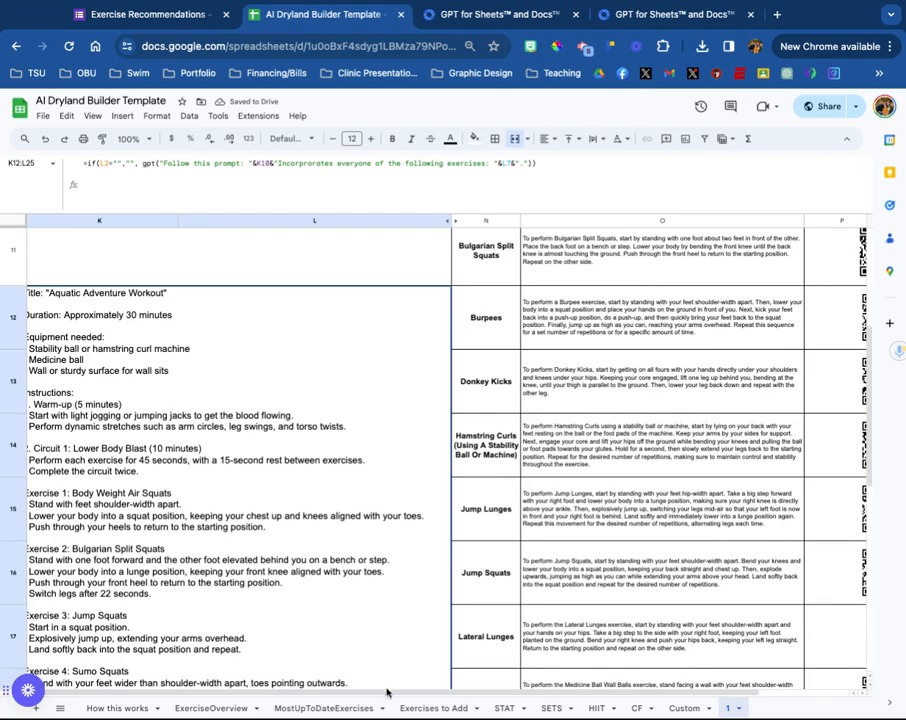
pyautogui.scroll(-2, 330, 640)
pyautogui.scroll(2, 251, 587)
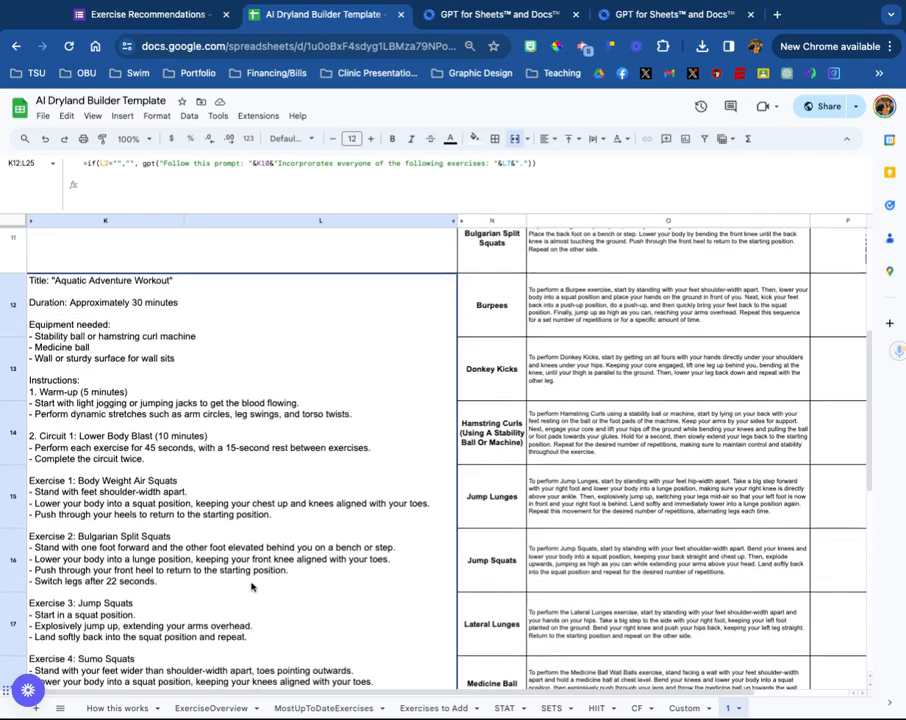
pyautogui.scroll(1, 251, 587)
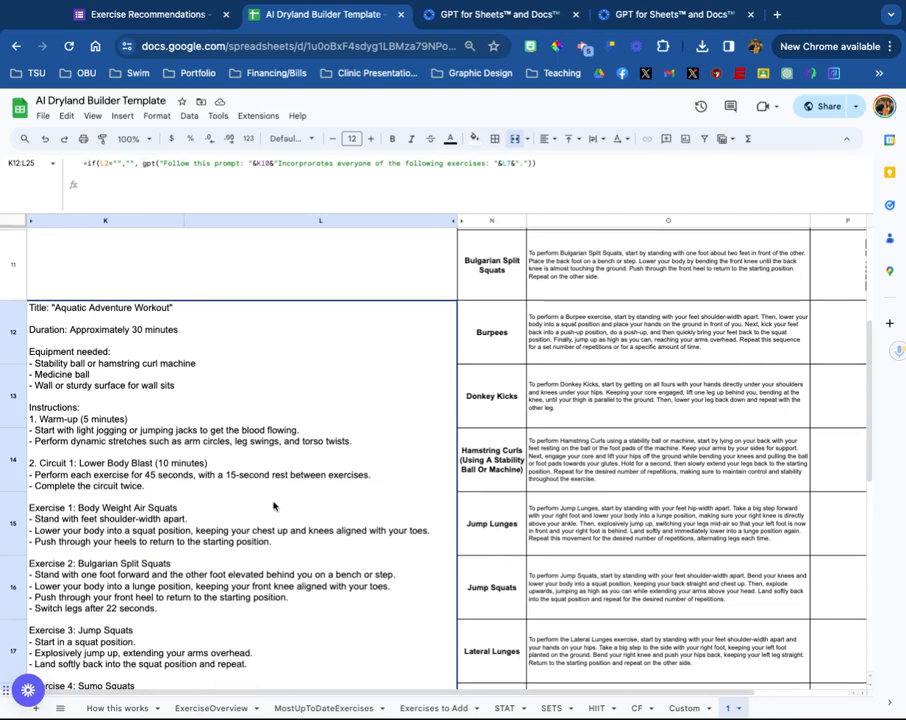
pyautogui.rightClick(296, 307)
pyautogui.click(326, 338)
pyautogui.rightClick(230, 316)
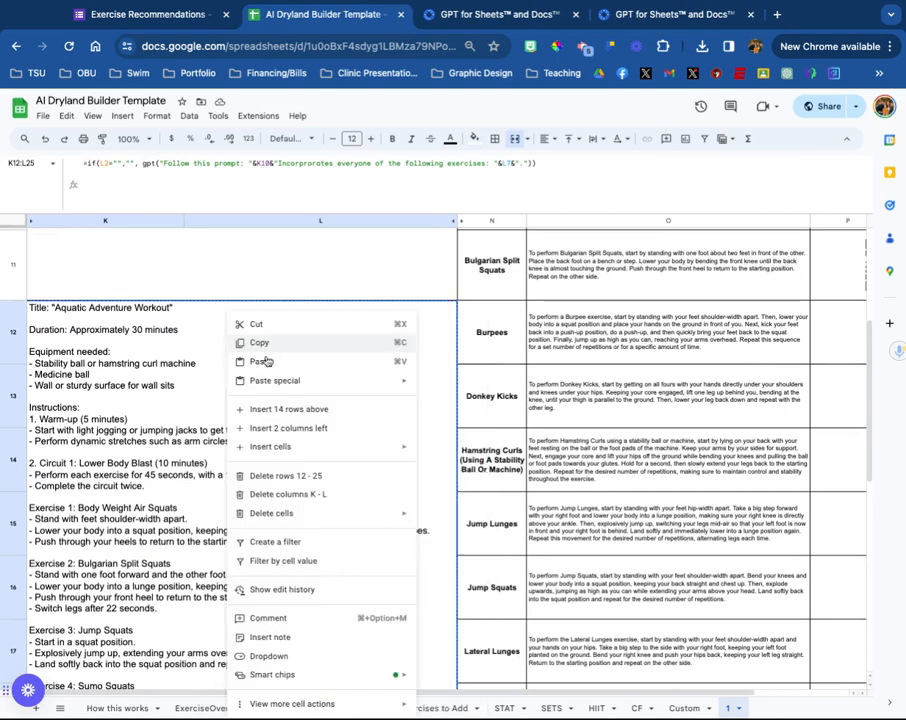
pyautogui.moveTo(279, 381)
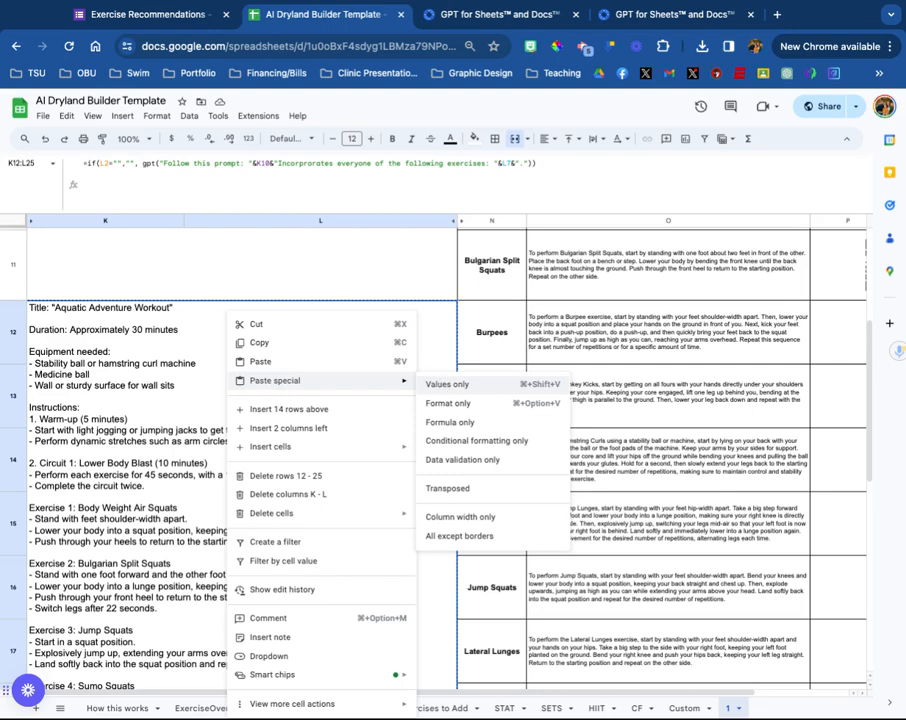
pyautogui.click(447, 384)
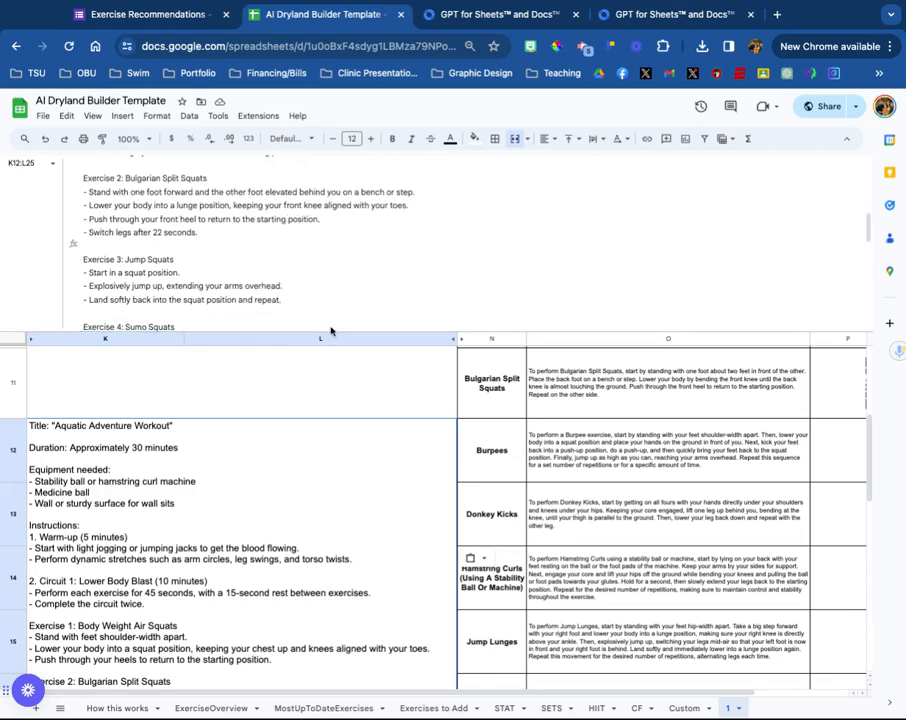
# Shrink the expanded formula bar, check the print layout of the current workout sheet, and leave the print settings without printing
pyautogui.scroll(5, 337, 414)
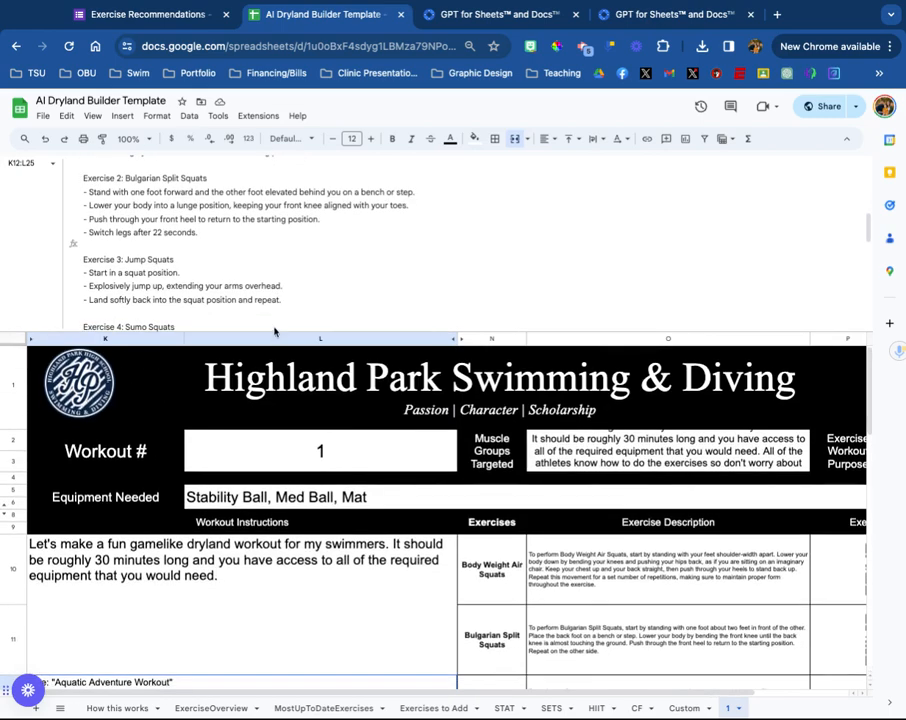
pyautogui.moveTo(275, 332); pyautogui.dragTo(275, 211)
pyautogui.click(19, 108)
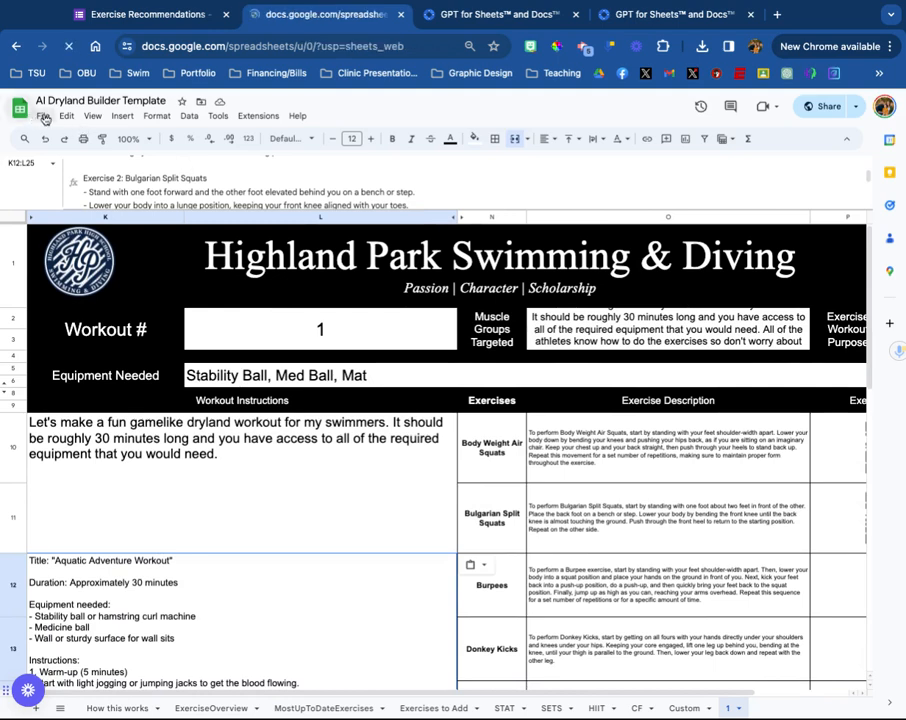
pyautogui.click(16, 46)
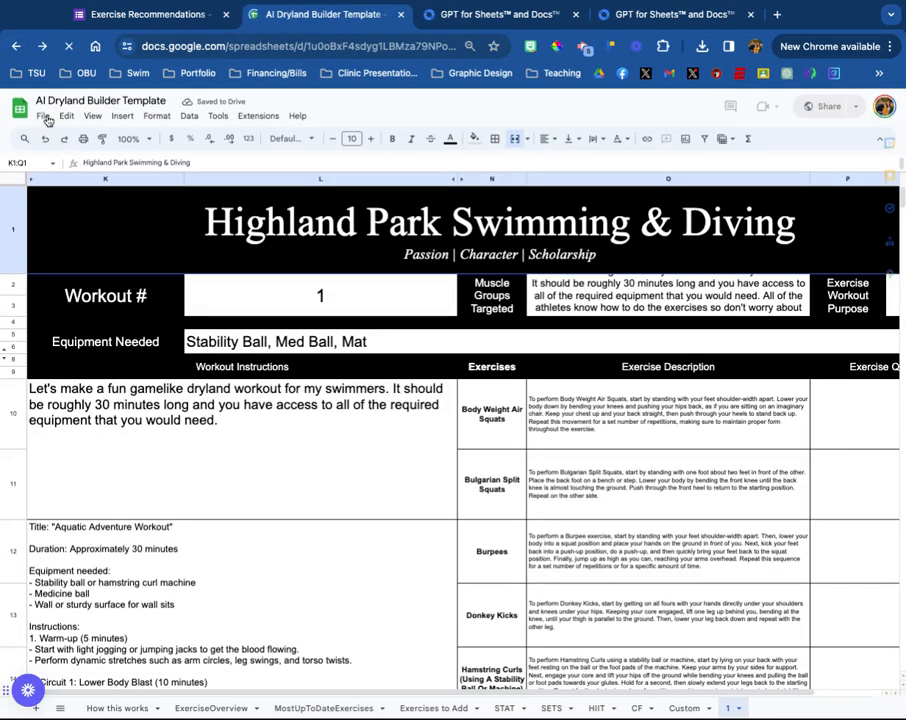
pyautogui.click(44, 116)
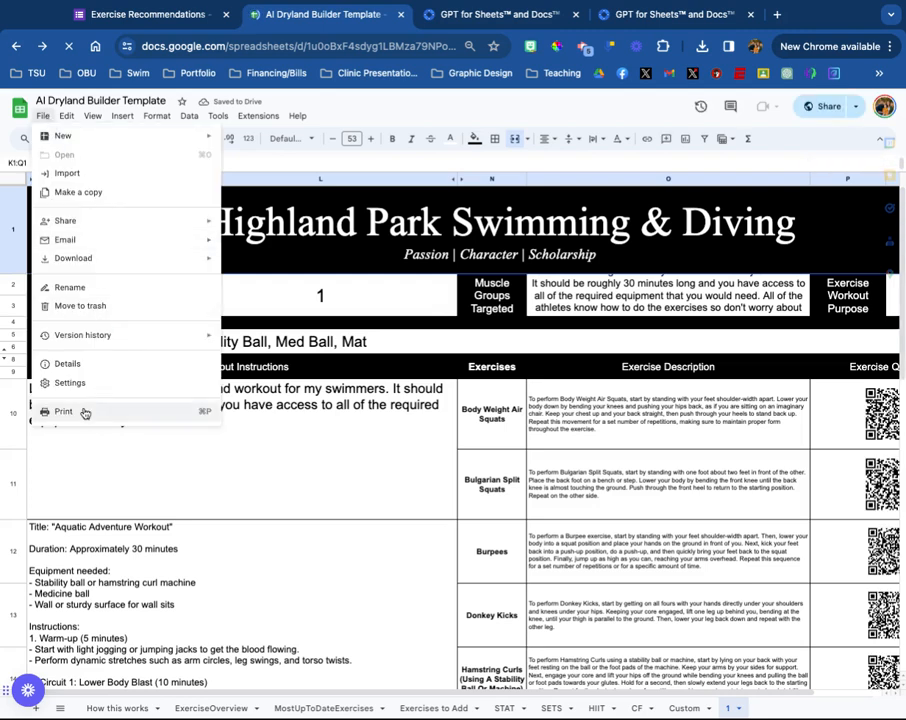
pyautogui.click(85, 413)
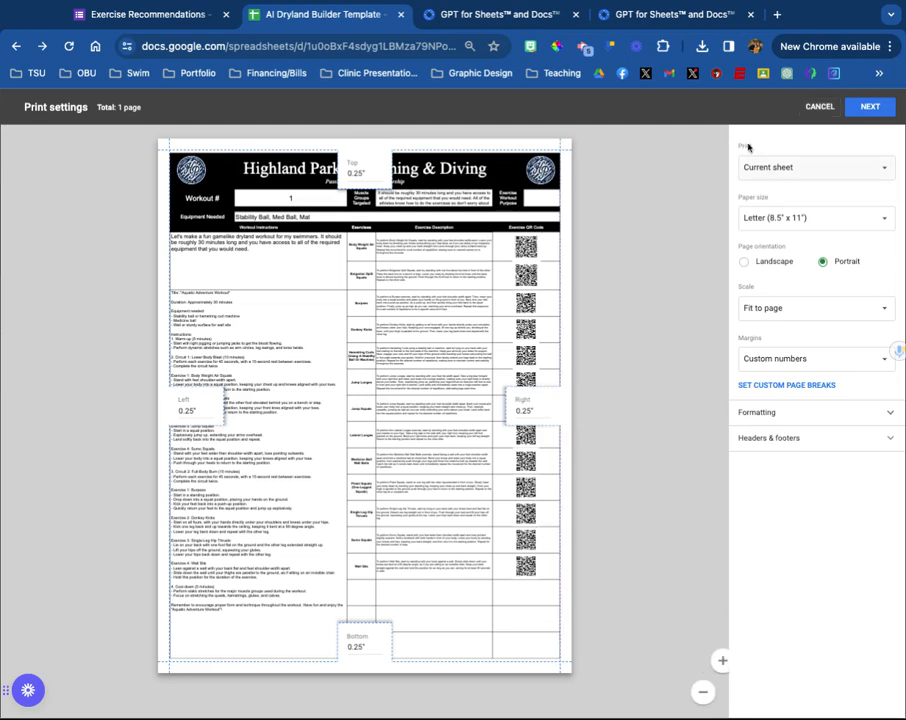
pyautogui.click(819, 106)
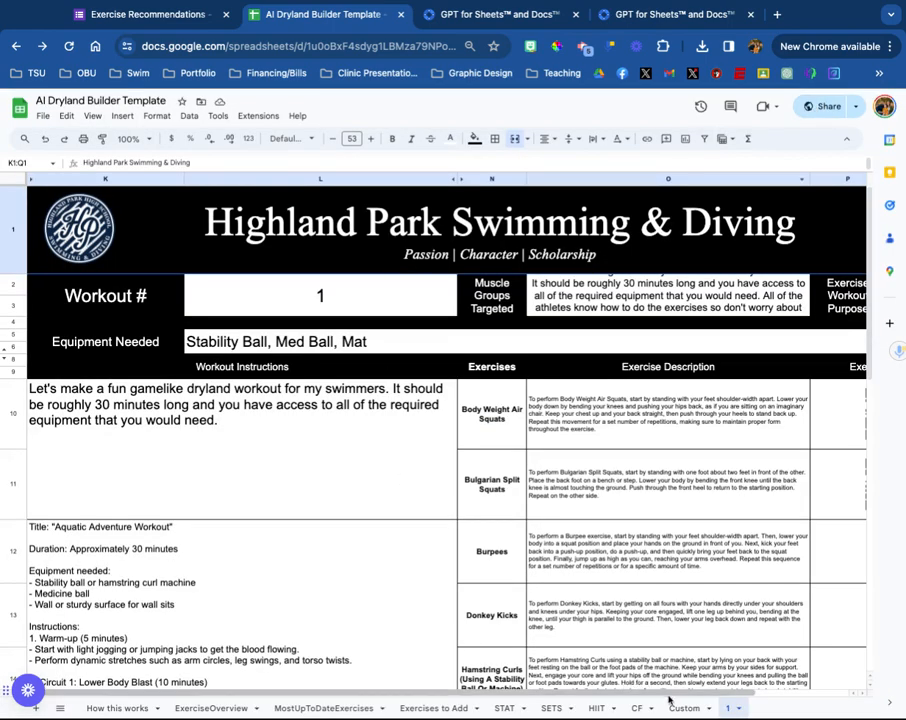
# Duplicate the HIIT sheet and rename the copy 1b
pyautogui.rightClick(592, 708)
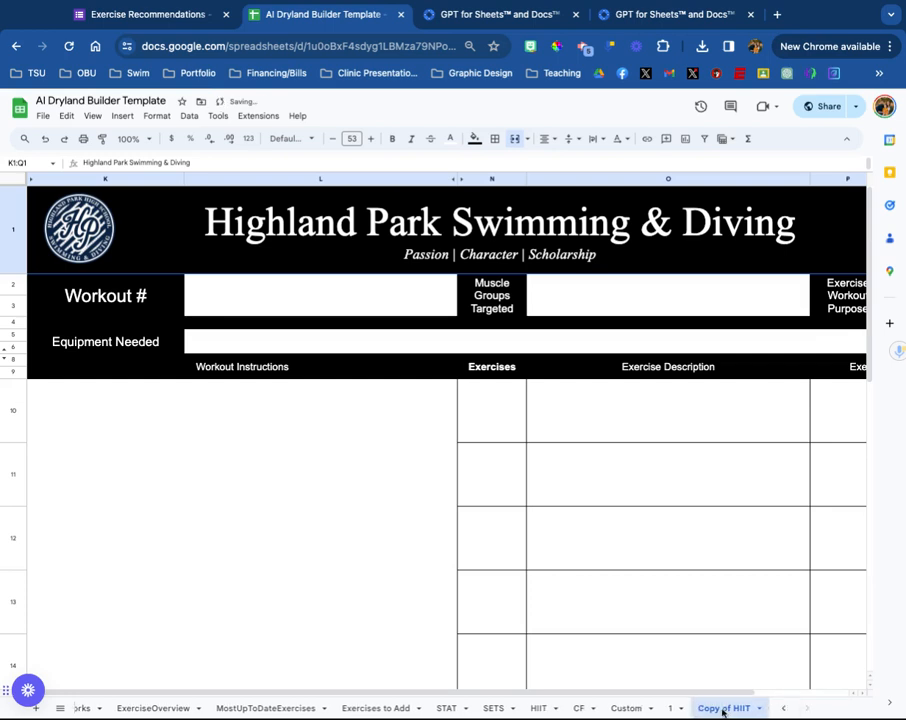
pyautogui.doubleClick(722, 708)
pyautogui.write('1b')
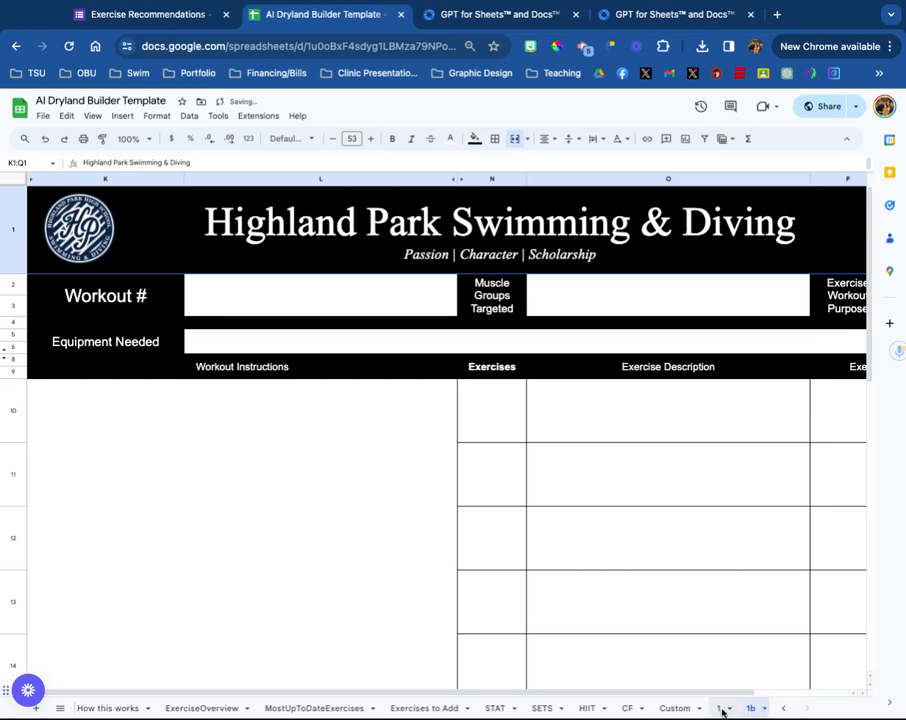
# Set the Workout # on sheet 1b to 1 to generate the HIIT workout
pyautogui.click(273, 304)
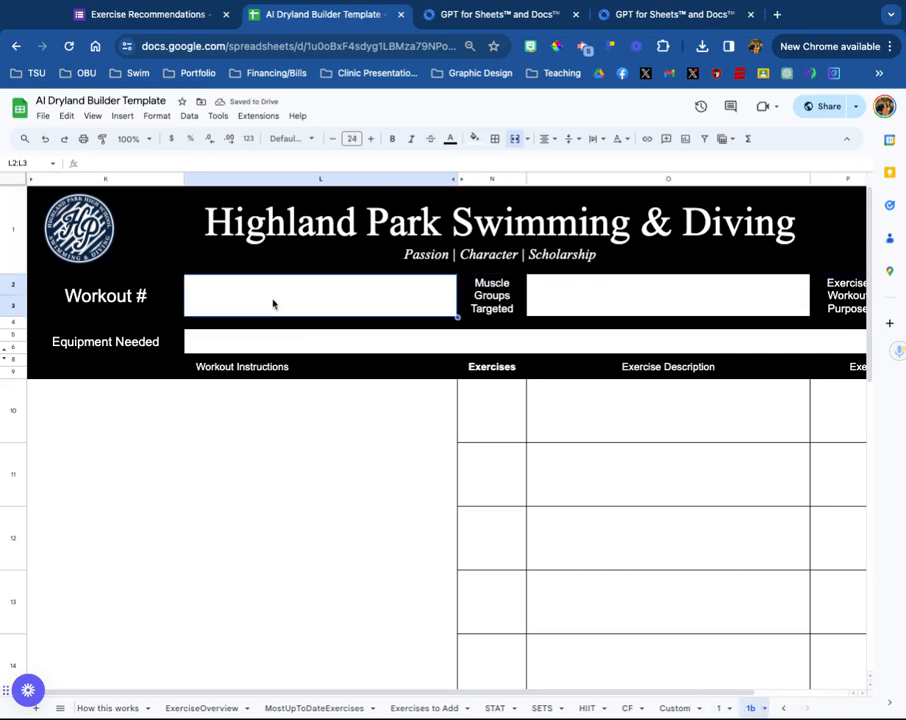
pyautogui.click(268, 456)
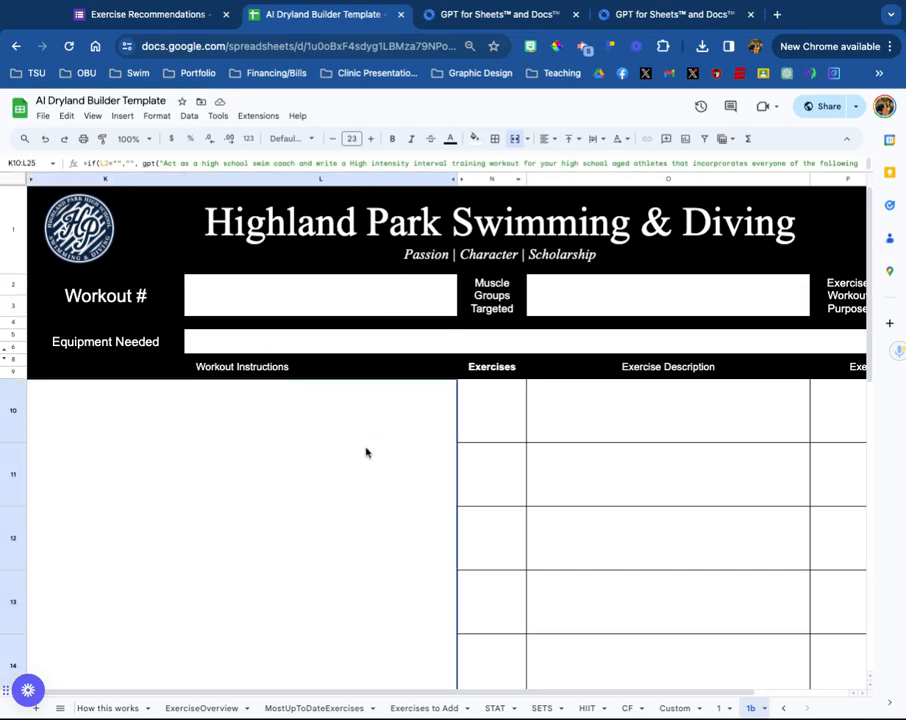
pyautogui.click(331, 301)
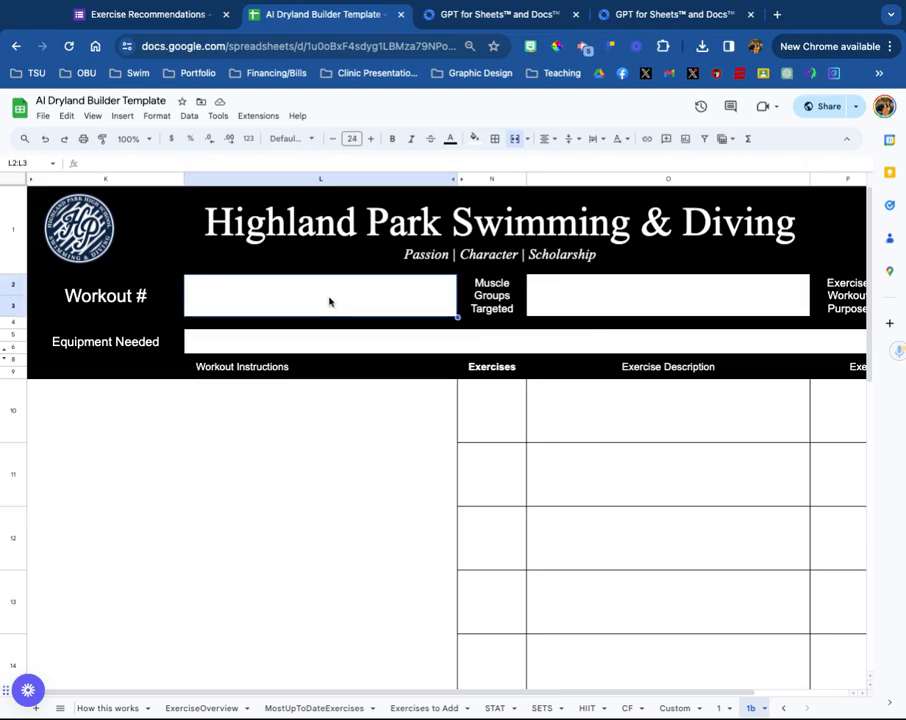
pyautogui.write('1')
pyautogui.press('Return')
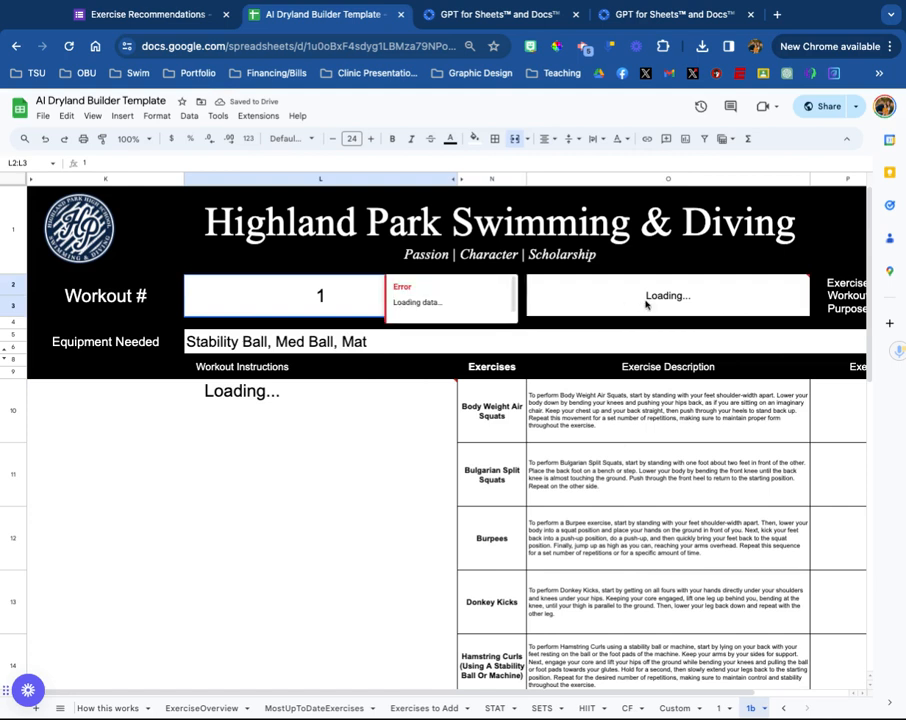
# Examine the Equipment Needed cell and the full GPT prompt formula behind the HIIT Workout Instructions
pyautogui.click(628, 349)
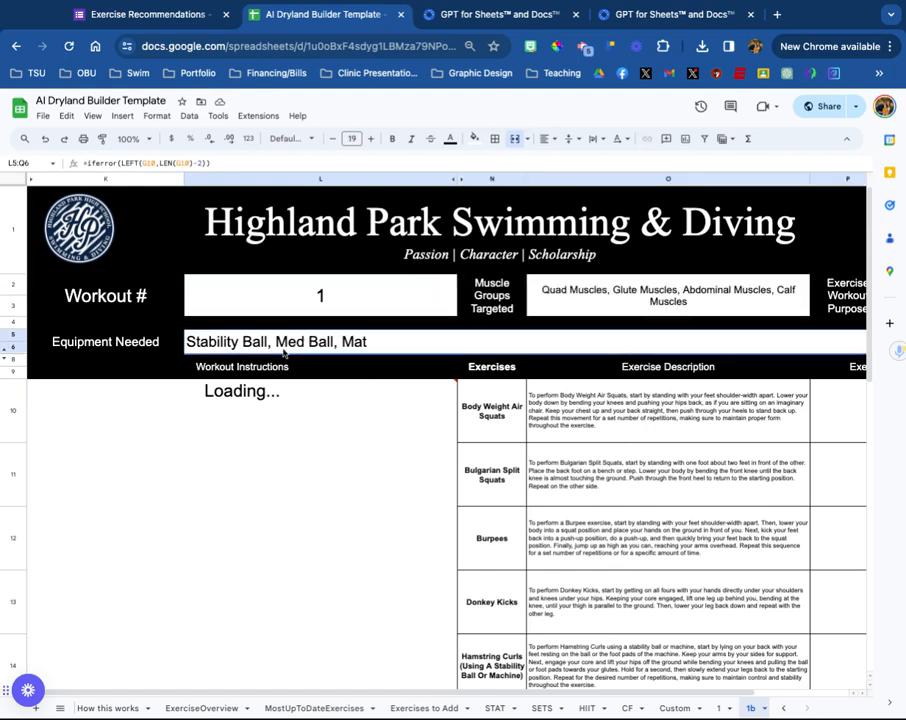
pyautogui.scroll(-1, 283, 469)
pyautogui.click(273, 462)
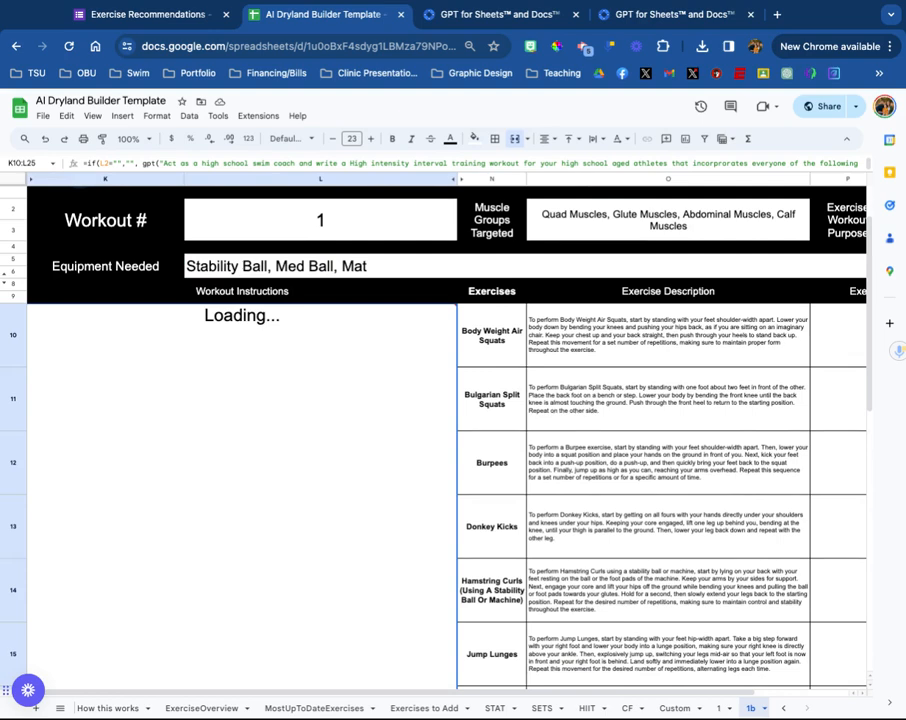
pyautogui.click(463, 170)
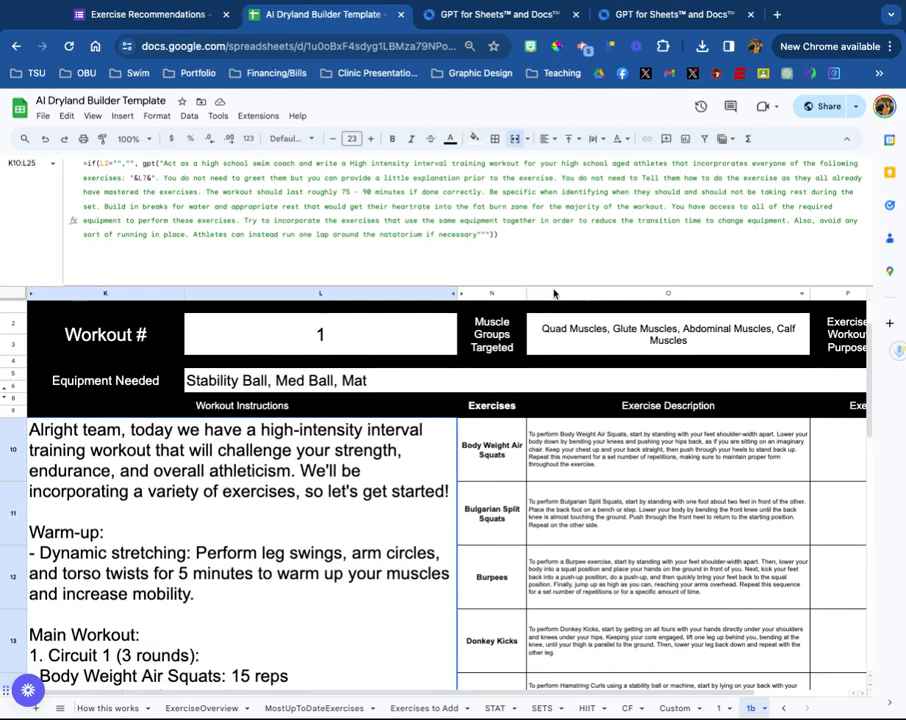
pyautogui.doubleClick(556, 285)
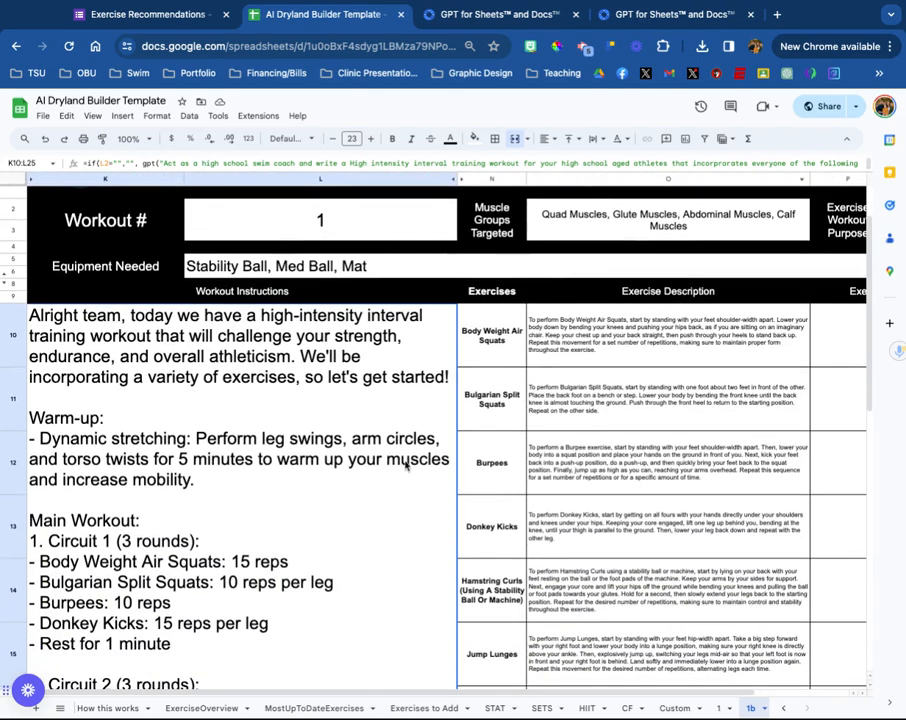
# Reduce the font size of the HIIT workout instructions to 17
pyautogui.scroll(-3, 403, 461)
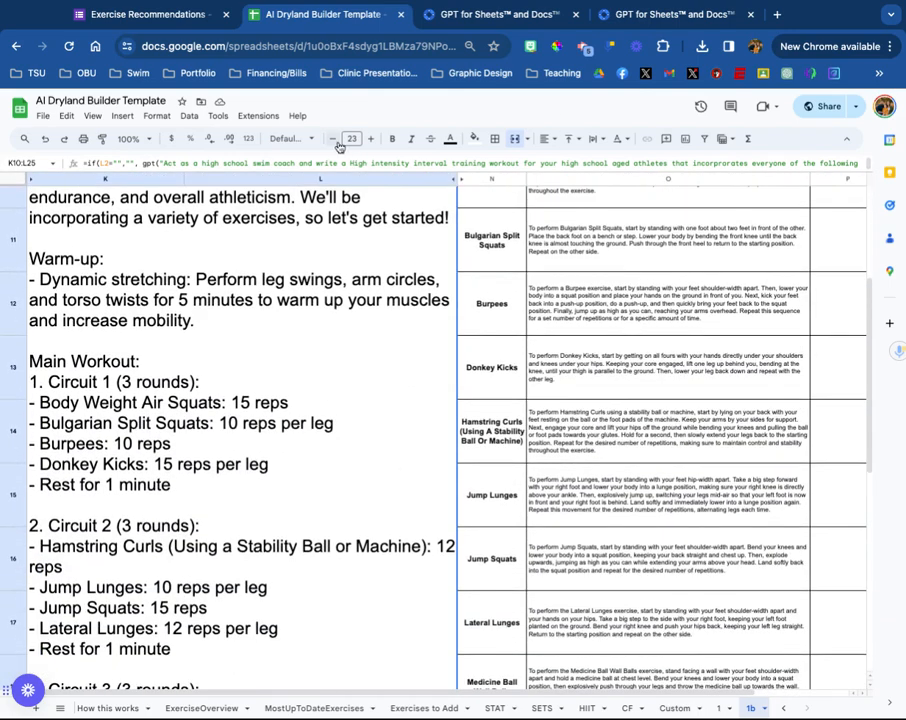
pyautogui.click(333, 139)
pyautogui.click(333, 139)
pyautogui.click(333, 139)
pyautogui.click(333, 139)
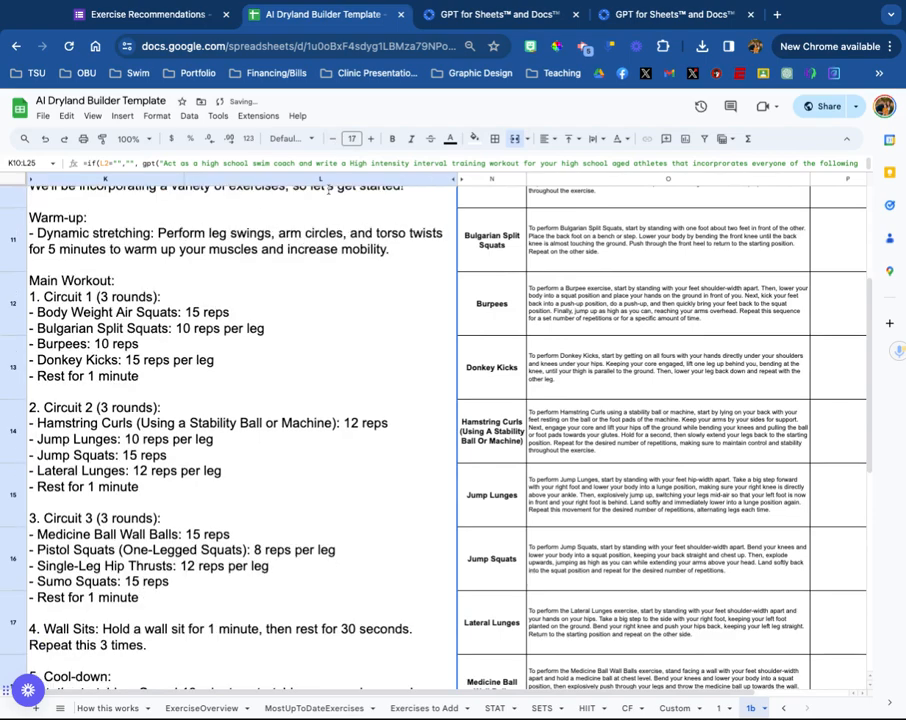
# Convert the HIIT workout instructions on sheet 1b to editable text by copying the cell and pasting values only over it
pyautogui.scroll(3, 254, 400)
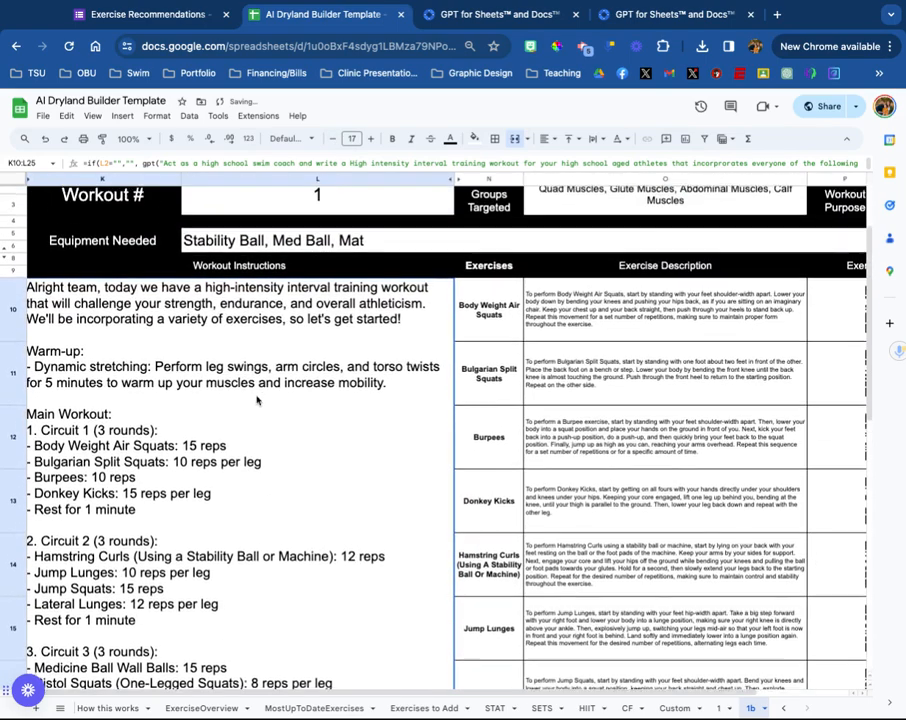
pyautogui.scroll(-1, 244, 419)
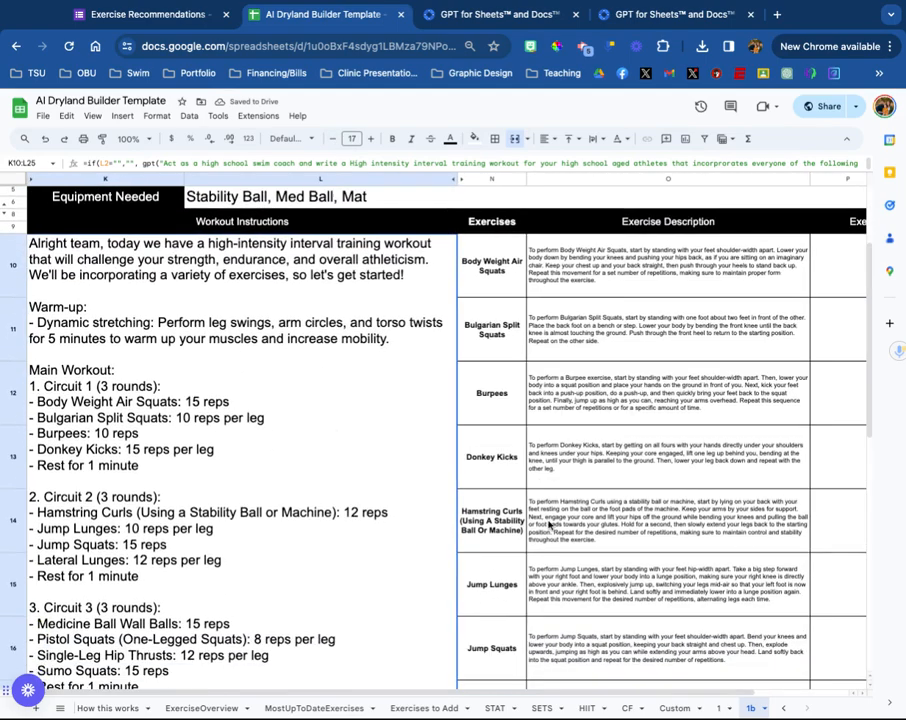
pyautogui.scroll(-3, 435, 568)
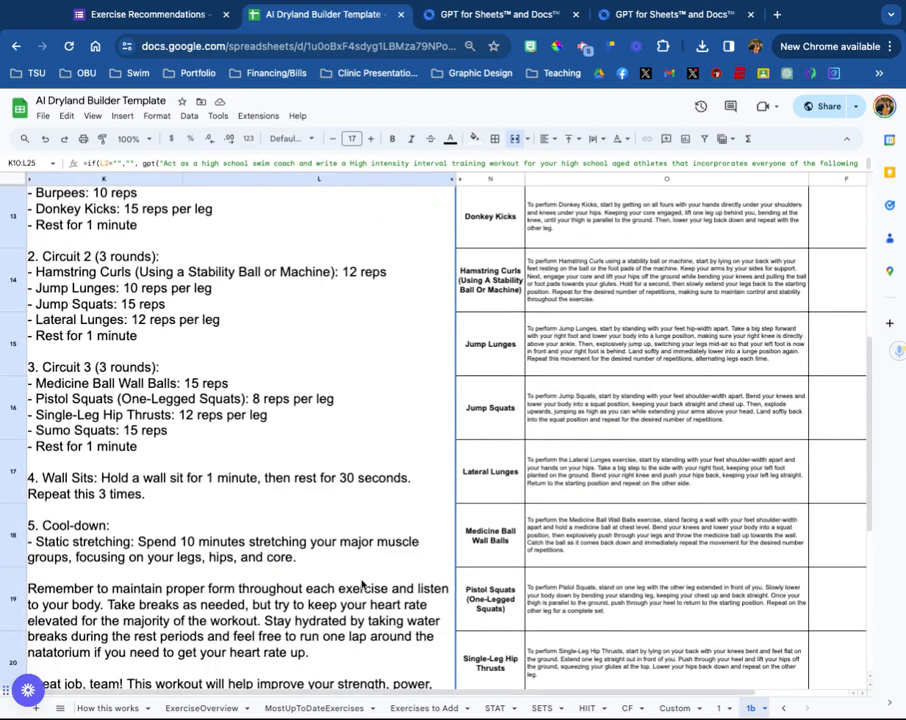
pyautogui.scroll(-2, 435, 568)
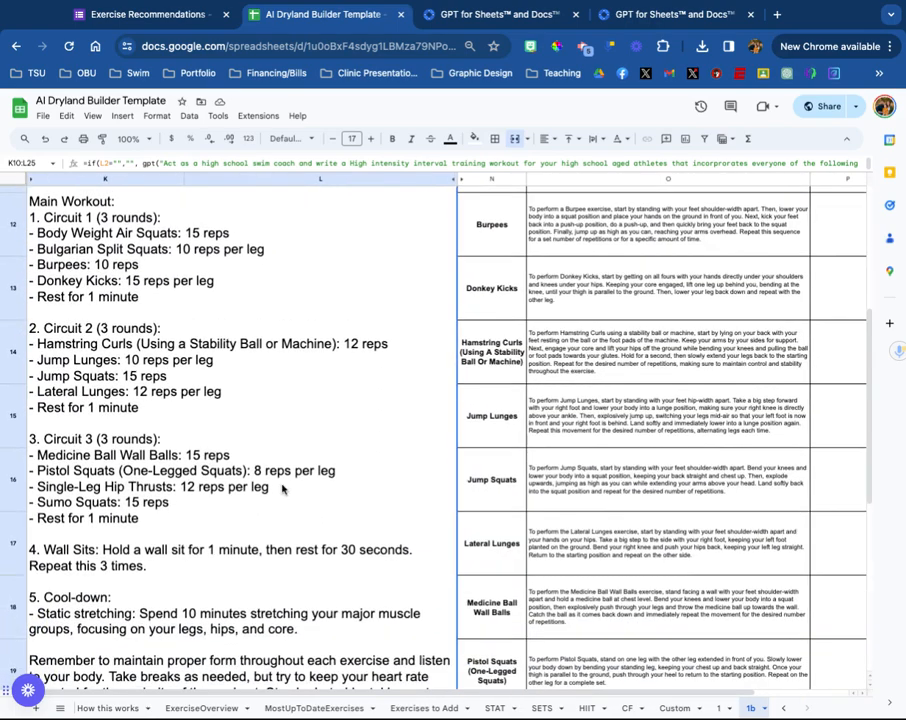
pyautogui.rightClick(283, 463)
pyautogui.click(310, 341)
pyautogui.rightClick(224, 285)
pyautogui.moveTo(290, 352)
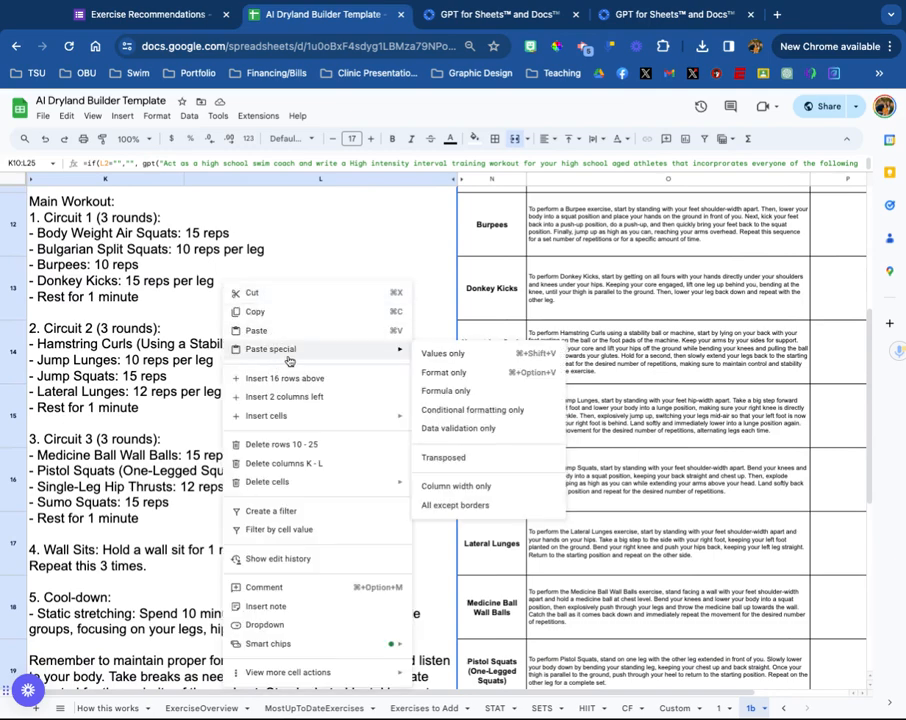
pyautogui.click(455, 356)
# Add "30 seconds on + 30 seconds off" after the Main Workout heading in the instructions text
pyautogui.scroll(5, 115, 505)
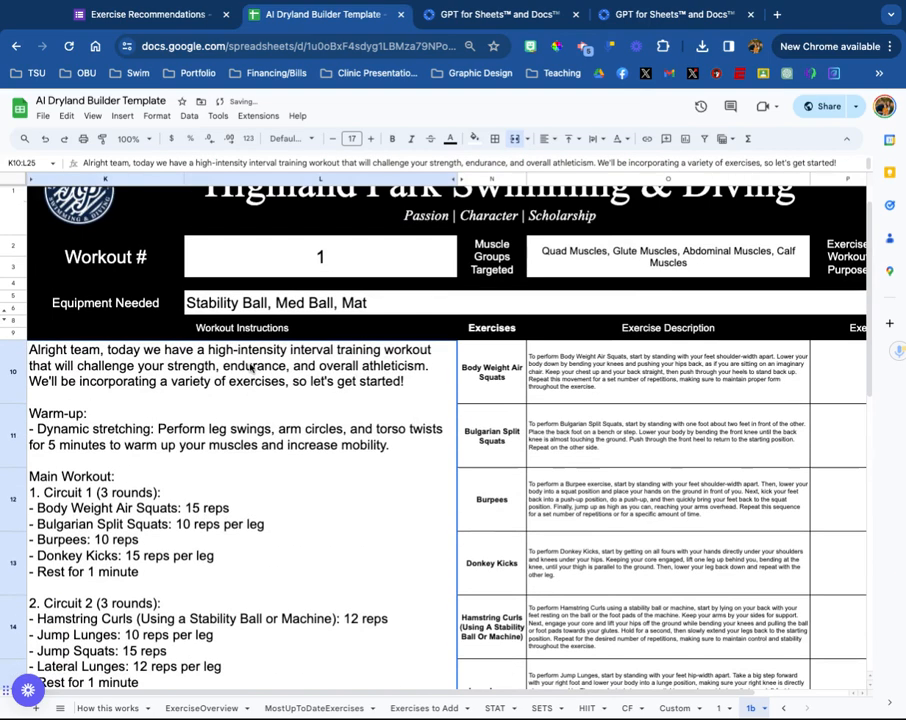
pyautogui.doubleClick(115, 505)
pyautogui.click(130, 445)
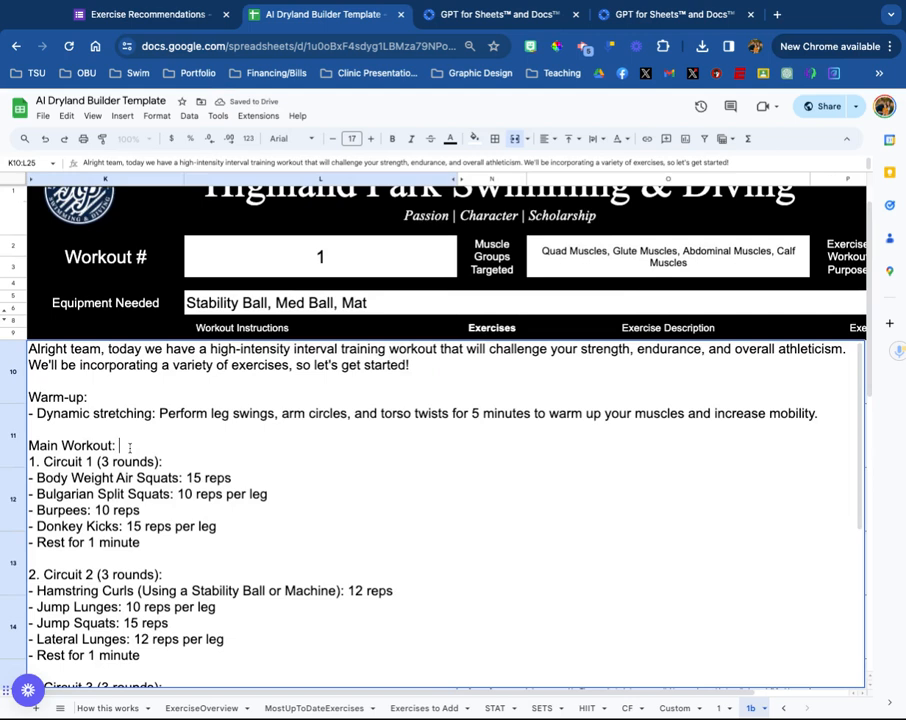
pyautogui.write('30 seconds on')
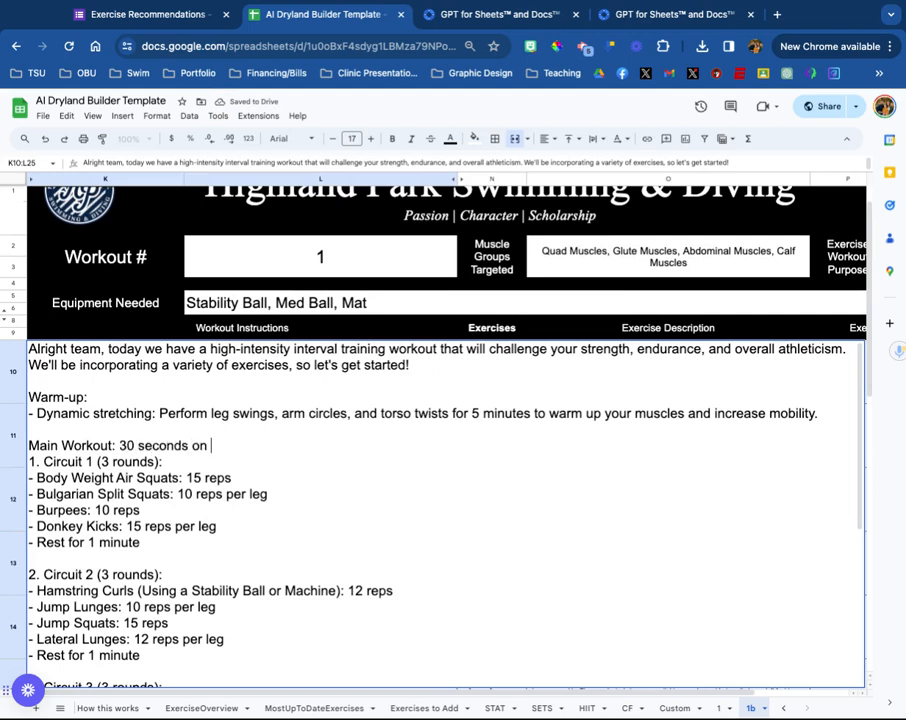
pyautogui.write(' + 30 seconds of')
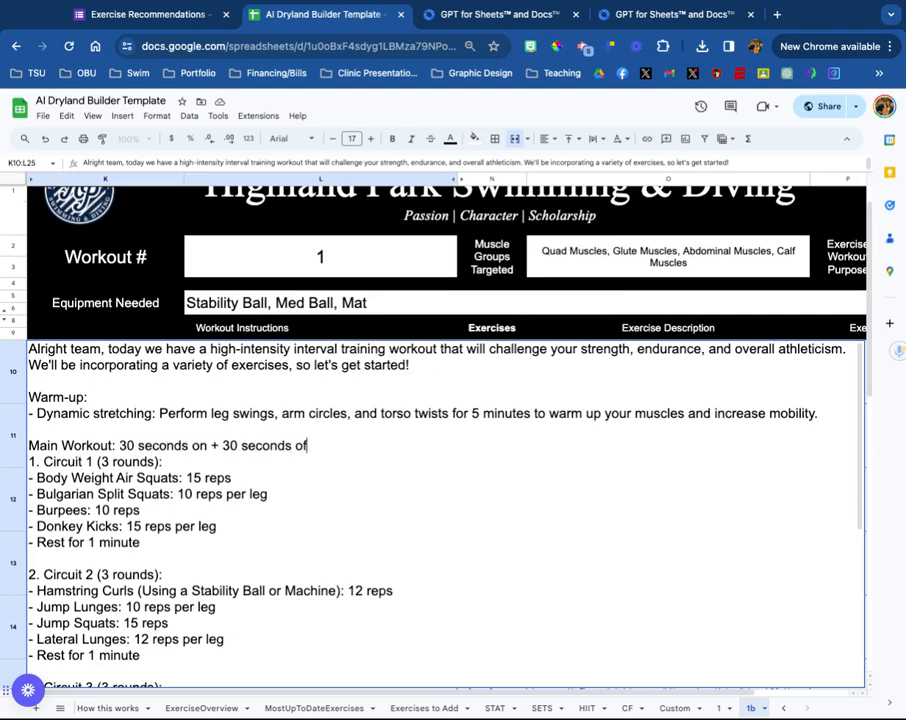
pyautogui.write('f')
# Delete the Burpees line from Circuit 1 in the workout instructions
pyautogui.moveTo(145, 508); pyautogui.dragTo(29, 512)
pyautogui.press('BackSpace')
pyautogui.press('BackSpace')
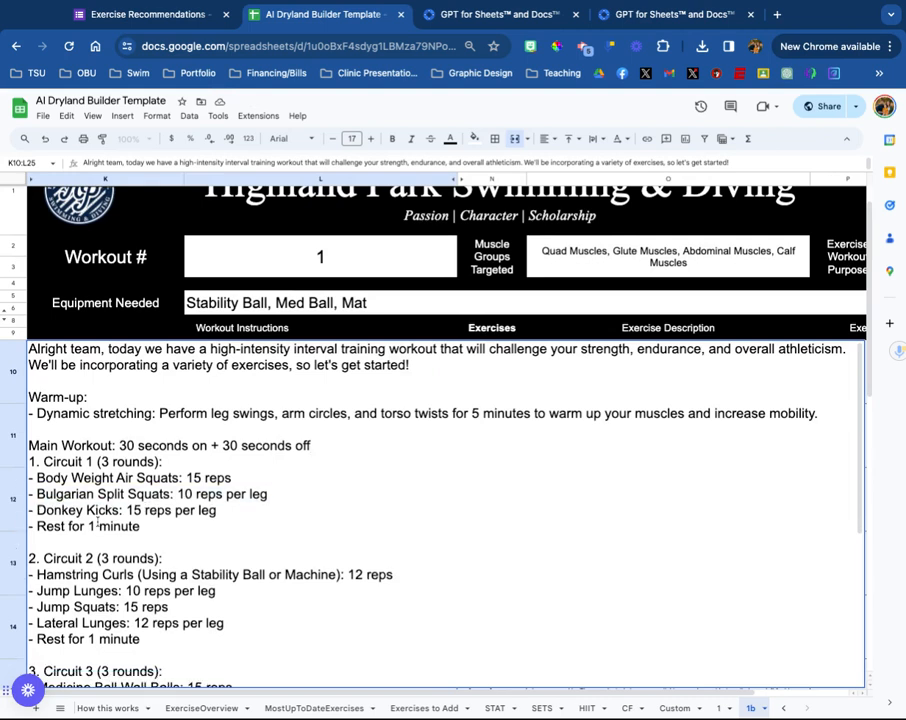
# Paste the Burpees: 10 reps line into Circuit 2 of the workout instructions, on its own line after Lateral Lunges
pyautogui.click(267, 623)
pyautogui.hotkey('alt', 'Return')
pyautogui.hotkey('ctrl', 'v')
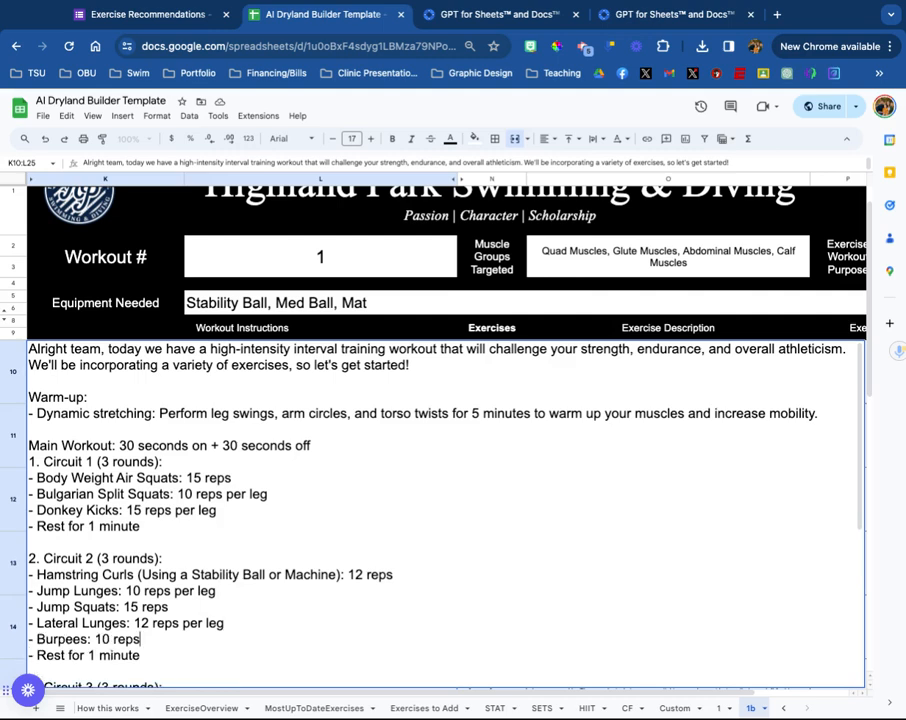
pyautogui.press('Return')
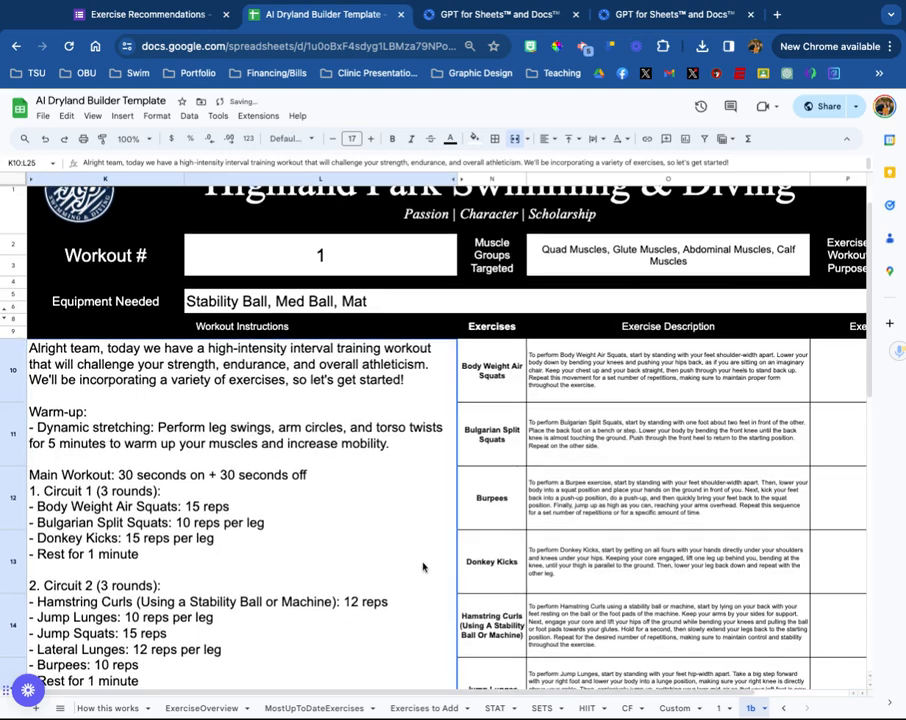
# Open the print settings for the HIIT workout on sheet 1b
pyautogui.scroll(-1, 422, 565)
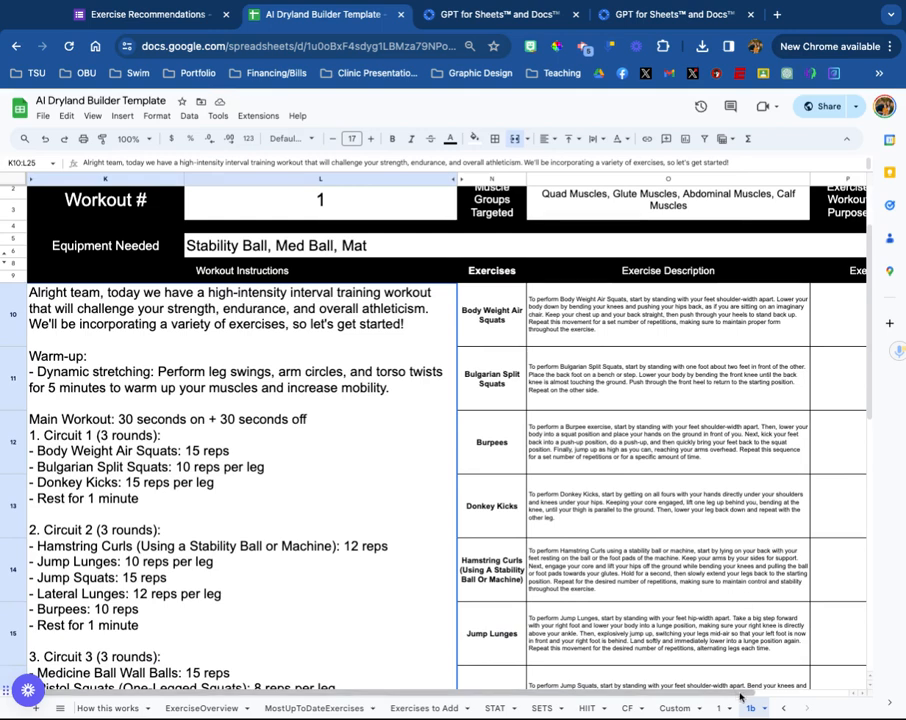
pyautogui.click(45, 117)
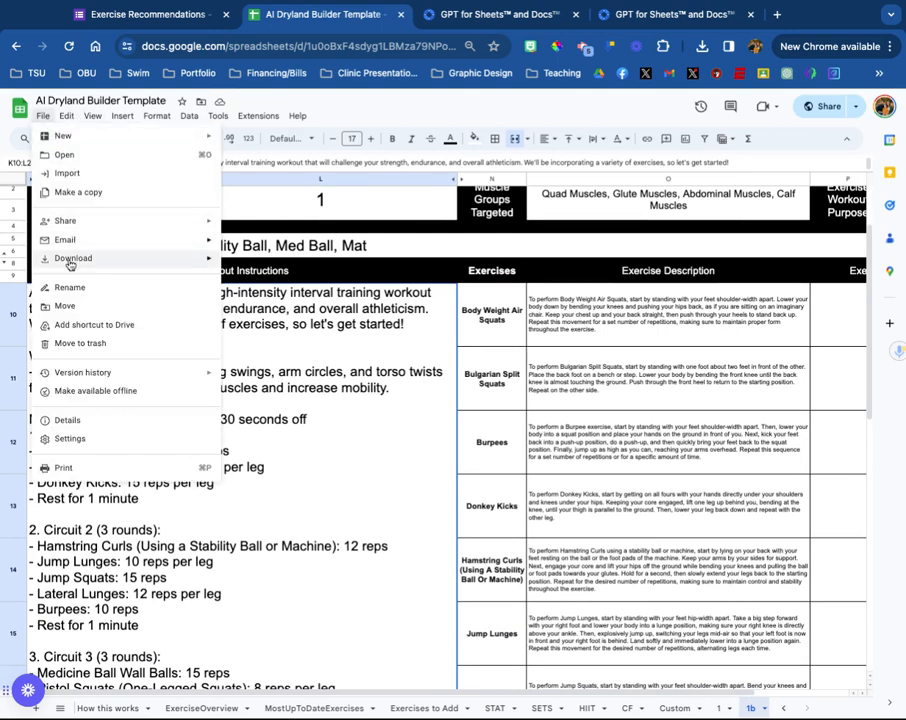
pyautogui.moveTo(72, 257)
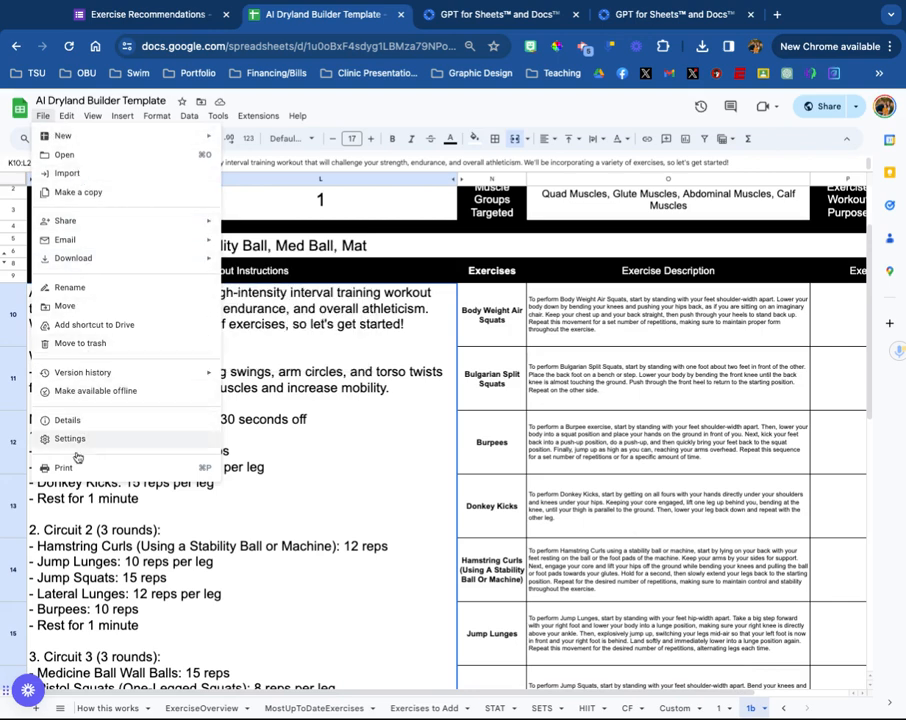
pyautogui.click(40, 466)
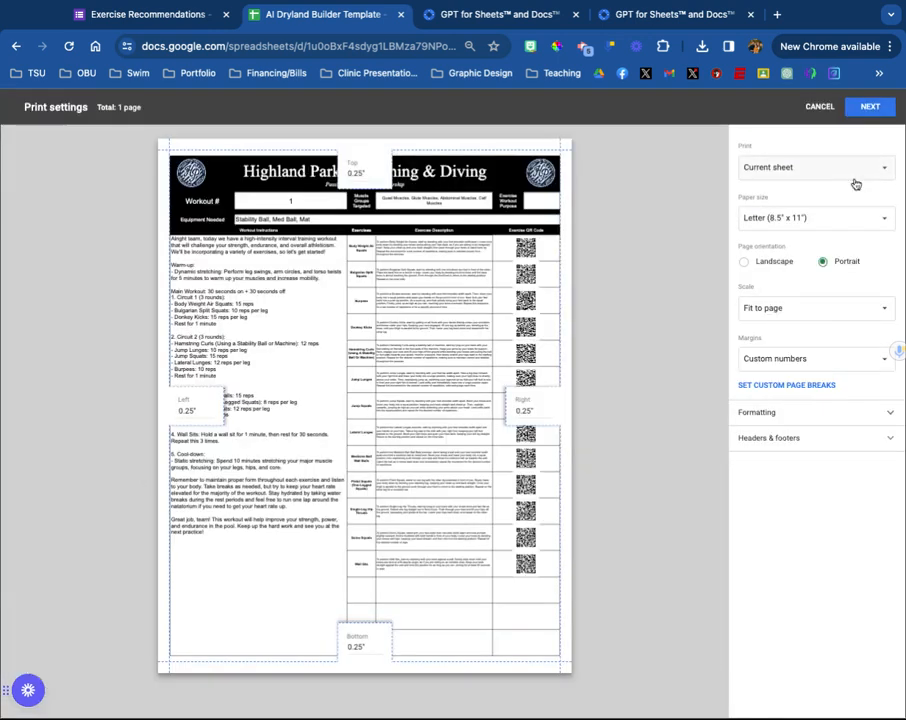